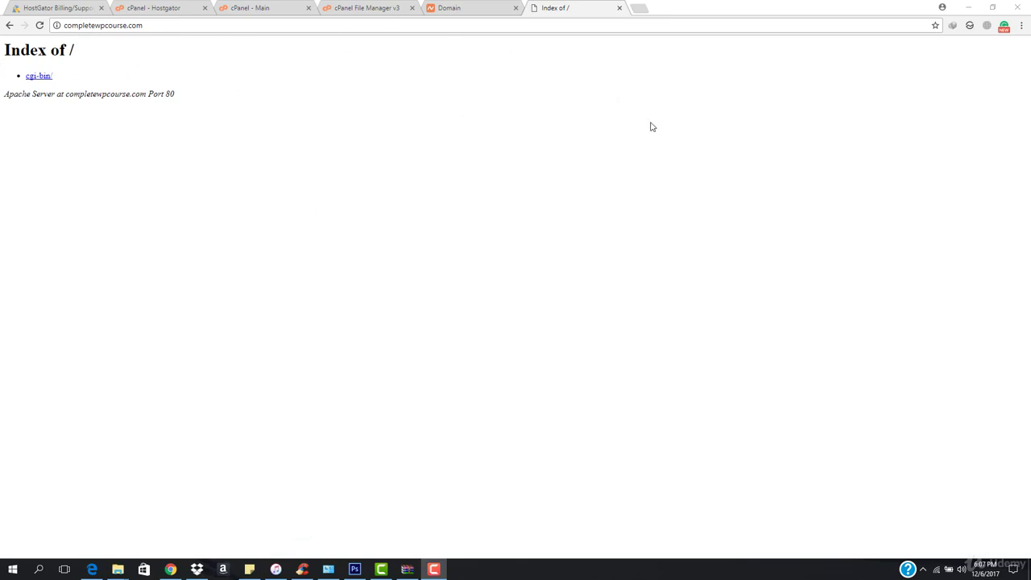
Step: Reload completewpcourse.com and switch to File Manager, whose site folder holds only cgi-bin
{"action": "left_click", "coordinate": [456, 25]}
{"action": "key", "text": "Return"}
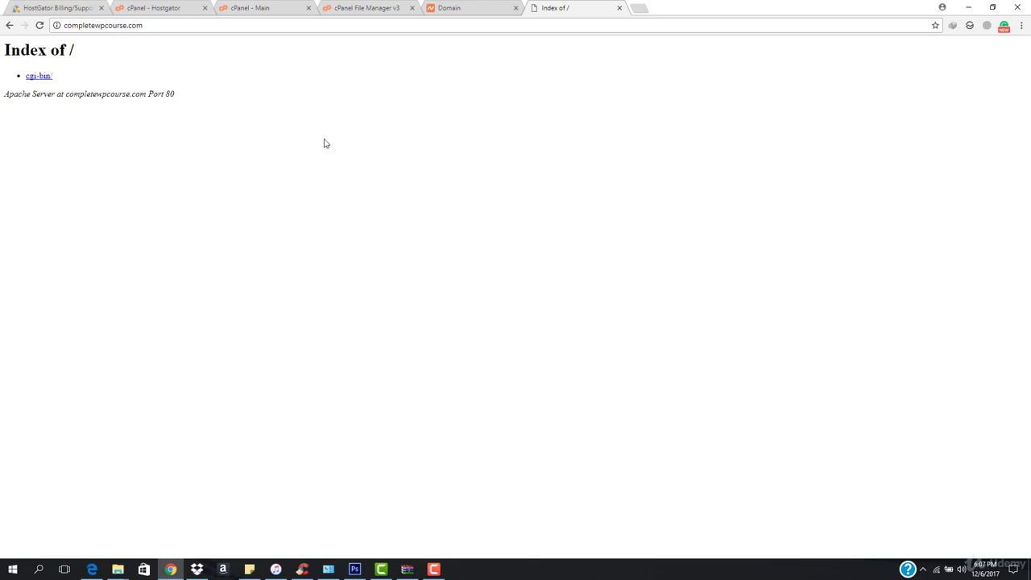
{"action": "left_click", "coordinate": [367, 8]}
{"action": "right_click", "coordinate": [294, 319]}
{"action": "left_click", "coordinate": [295, 274]}
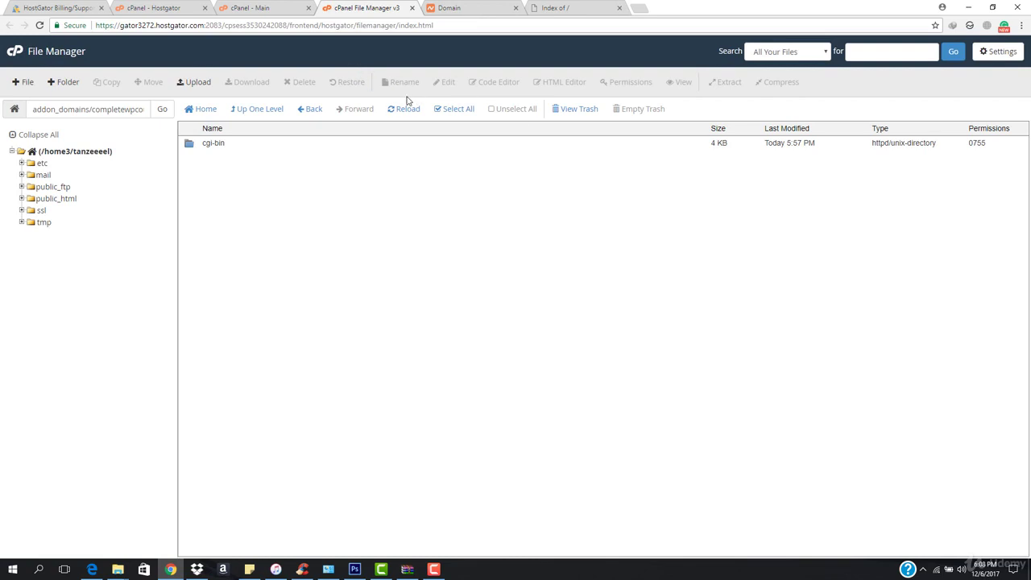
Step: Create a new file named hello.html and open it in the HTML Editor
{"action": "left_click", "coordinate": [24, 84]}
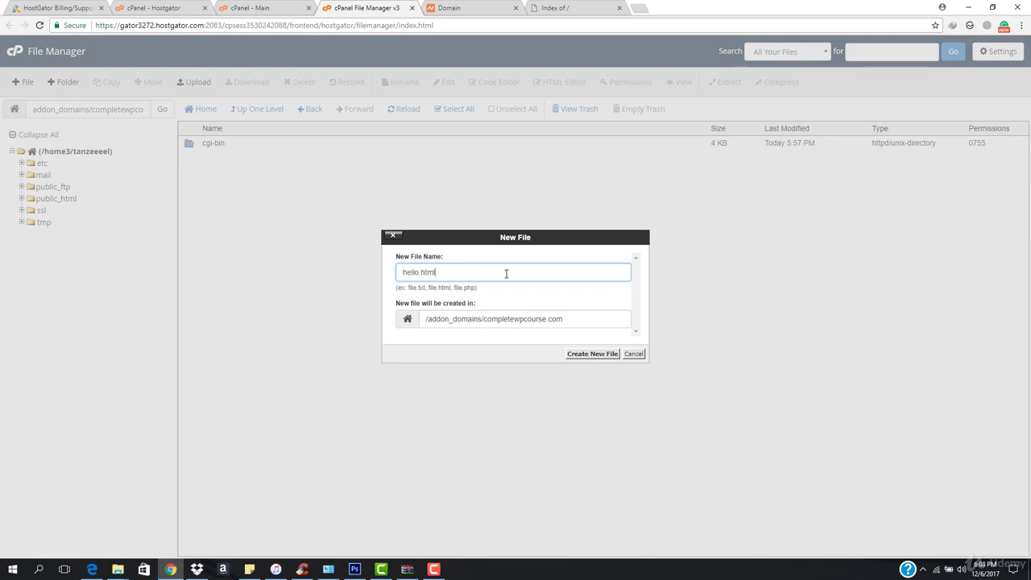
{"action": "left_click", "coordinate": [578, 354]}
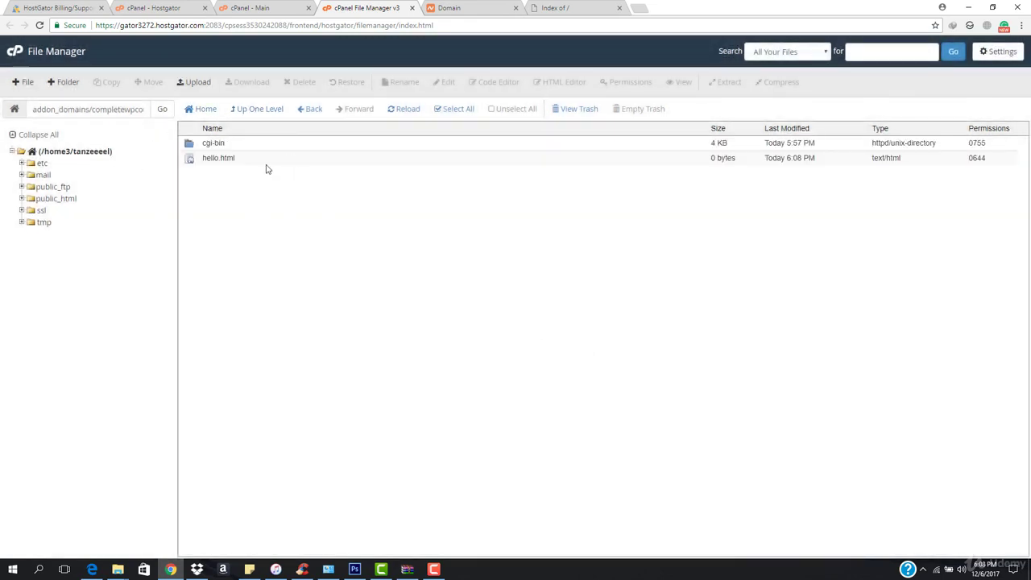
{"action": "left_click", "coordinate": [253, 160]}
{"action": "right_click", "coordinate": [255, 162]}
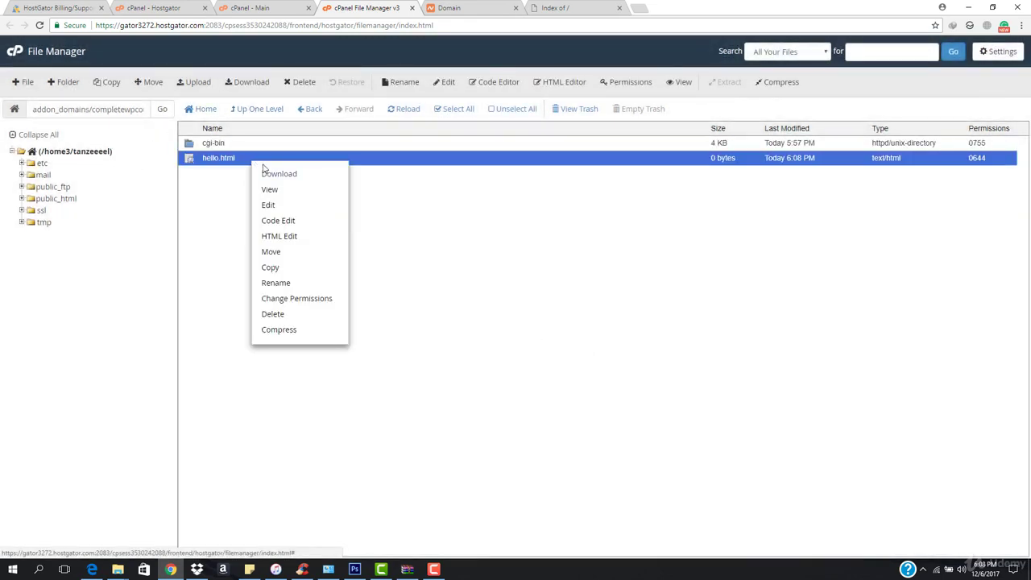
{"action": "left_click", "coordinate": [306, 238]}
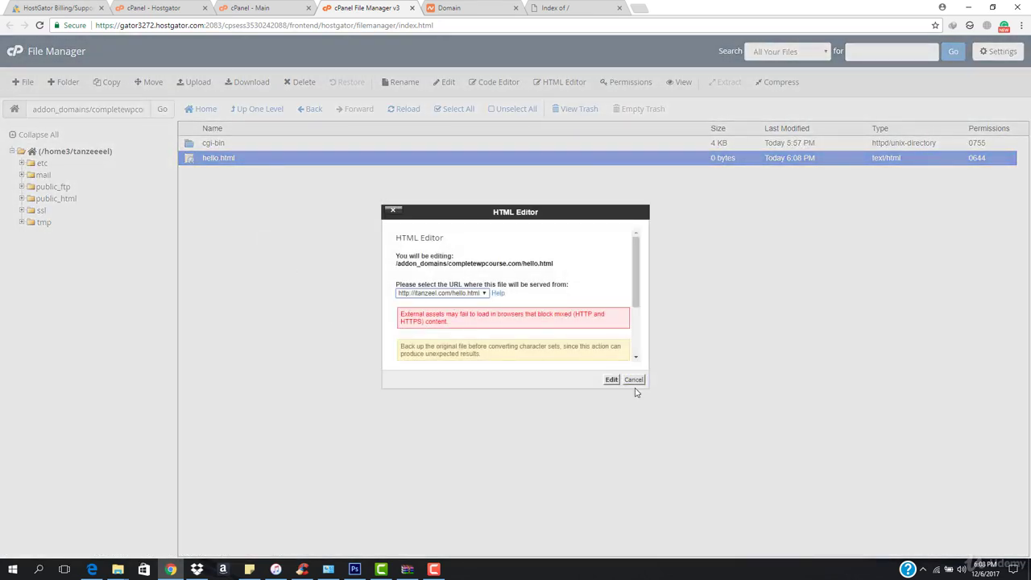
{"action": "left_click", "coordinate": [612, 380]}
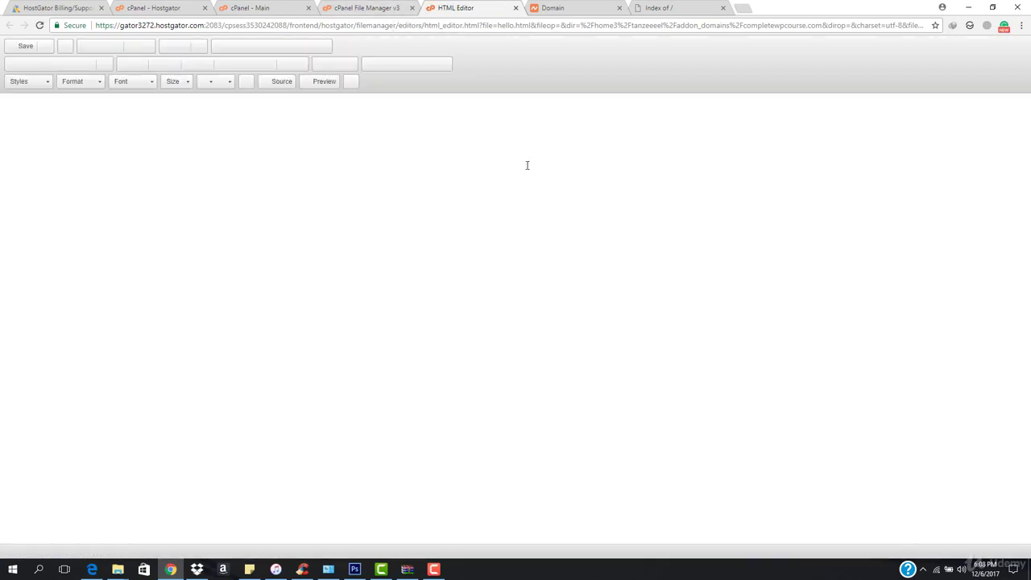
Step: Type HELLO WORLD! into hello.html, save it, and return to the 'Index of /' tab
{"action": "left_click", "coordinate": [227, 262]}
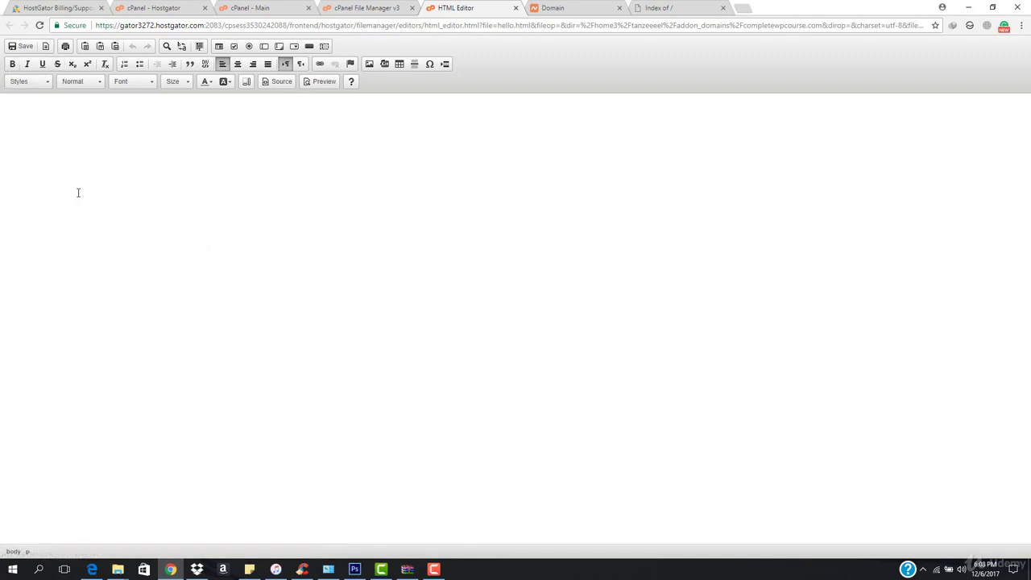
{"action": "type", "text": "HELLO WORLD!"}
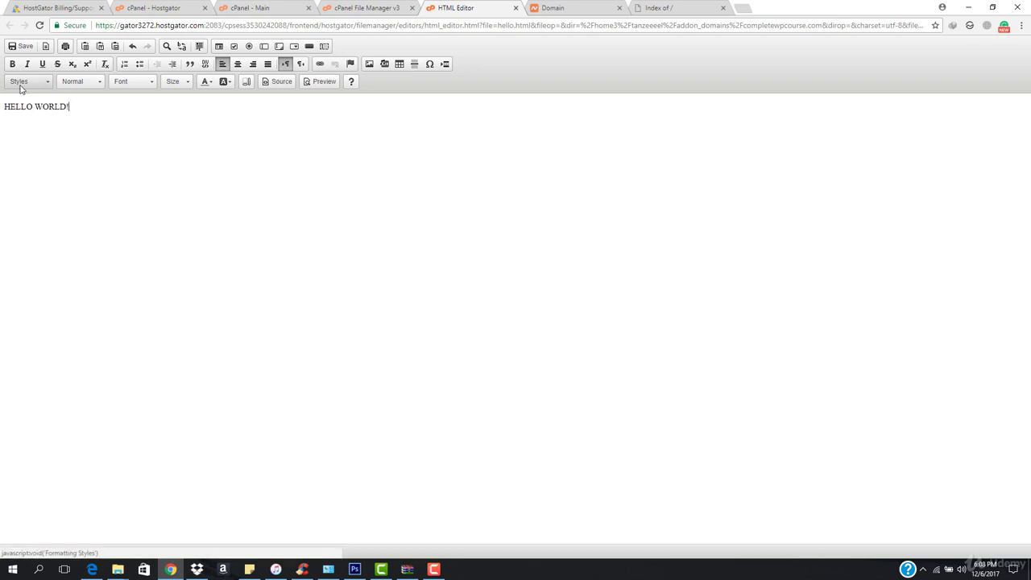
{"action": "left_click", "coordinate": [20, 46]}
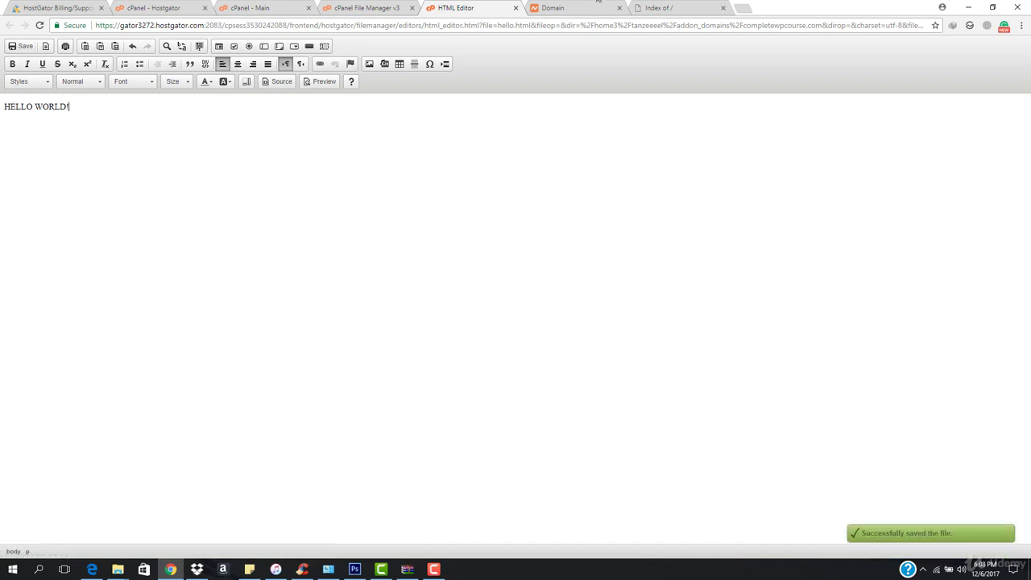
{"action": "left_click", "coordinate": [673, 7]}
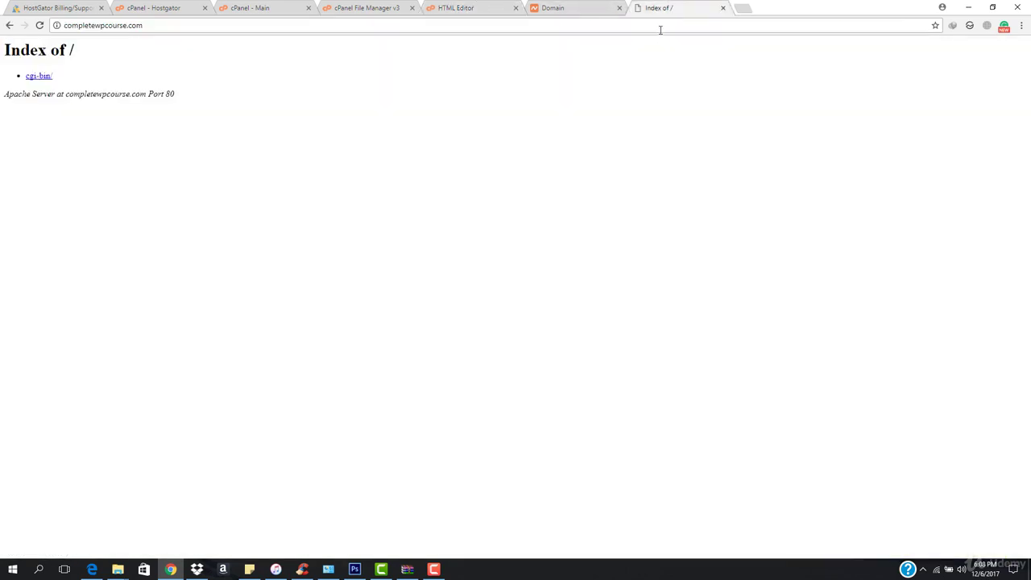
Step: Reload the site listing, open hello.html to see HELLO WORLD!, then go back to File Manager
{"action": "left_click", "coordinate": [661, 28]}
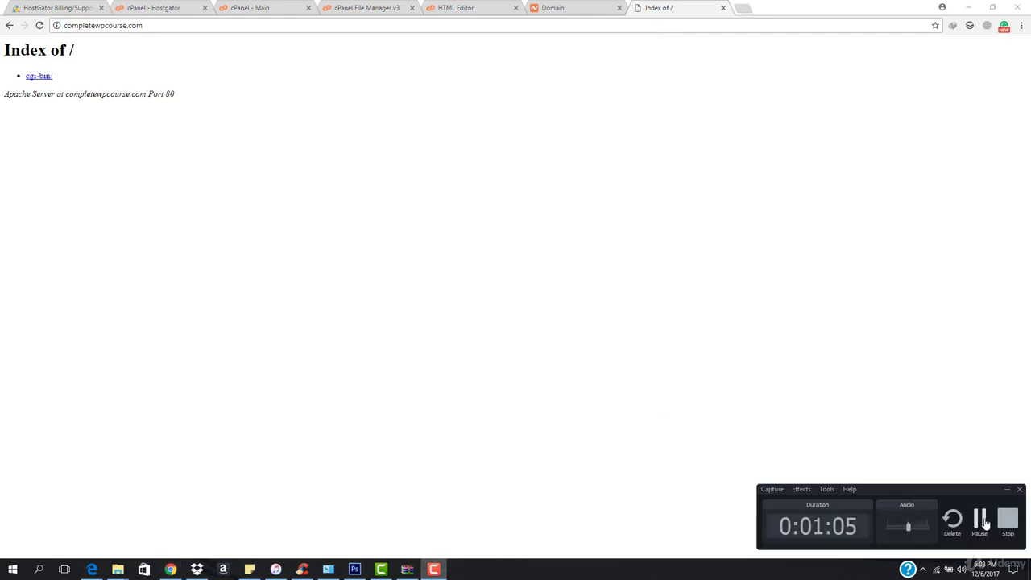
{"action": "left_click", "coordinate": [983, 523]}
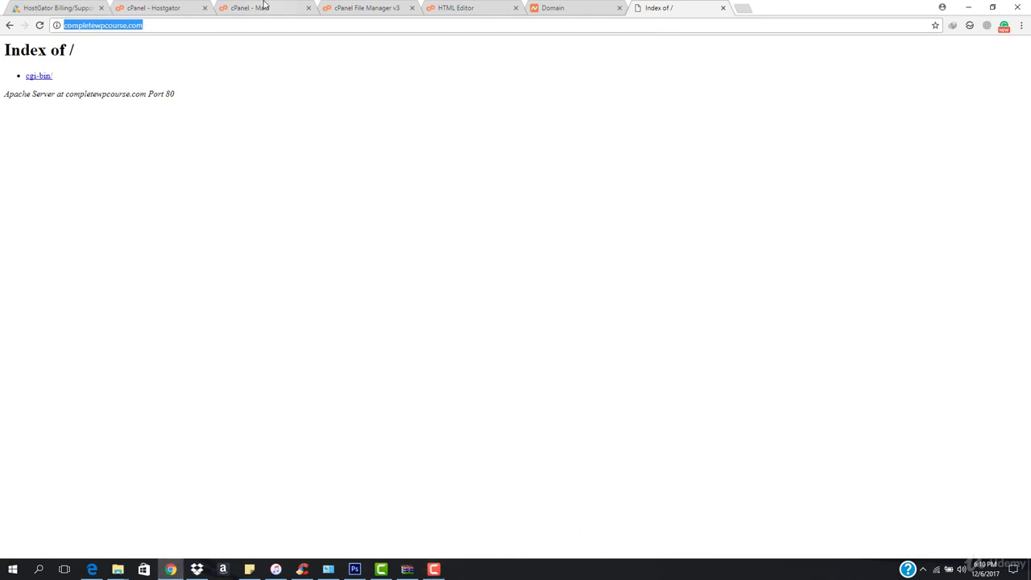
{"action": "key", "text": "Return"}
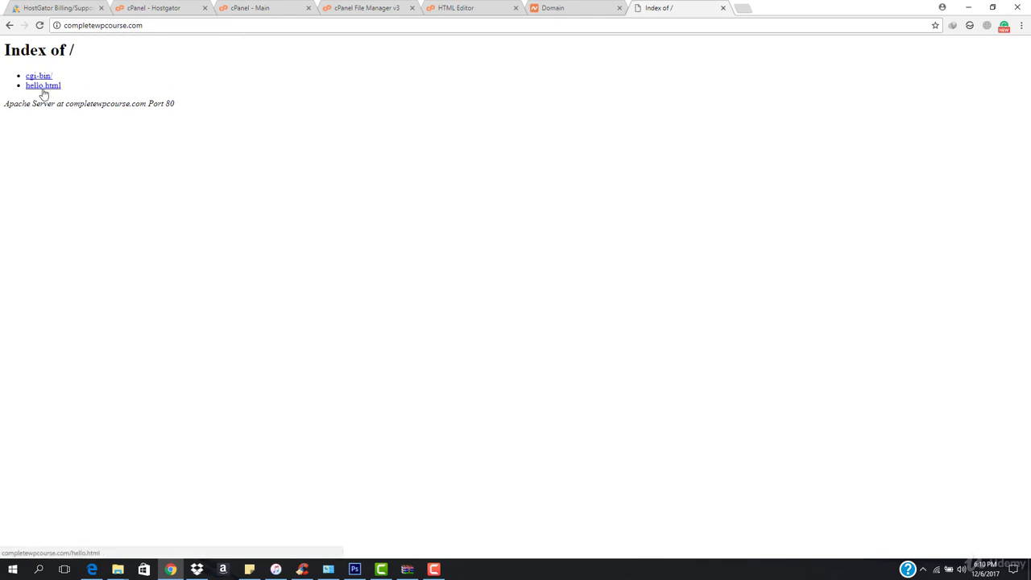
{"action": "left_click", "coordinate": [39, 90]}
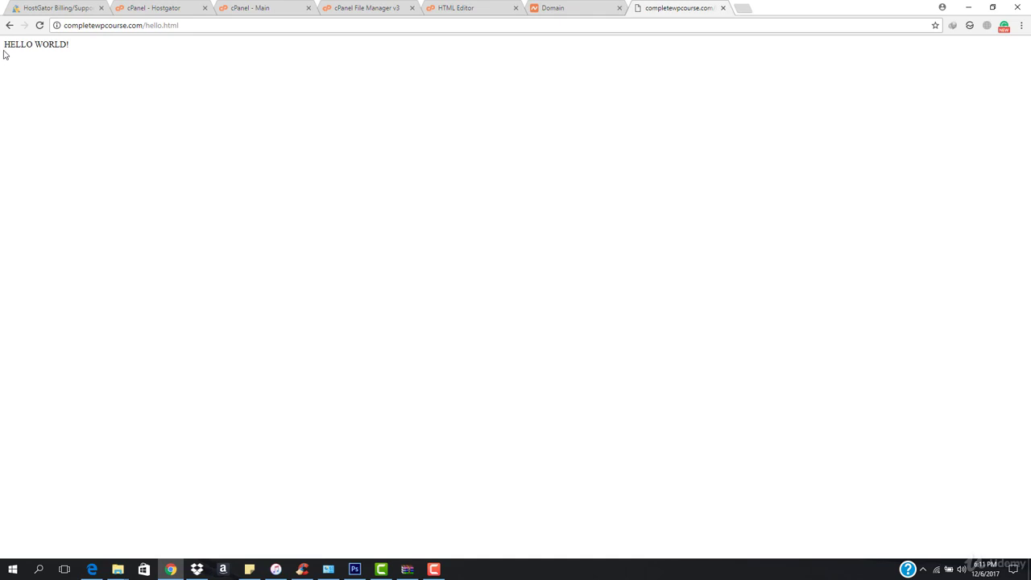
{"action": "left_click_drag", "start_coordinate": [4, 53], "coordinate": [167, 50]}
{"action": "left_click", "coordinate": [168, 51]}
{"action": "left_click", "coordinate": [336, 7]}
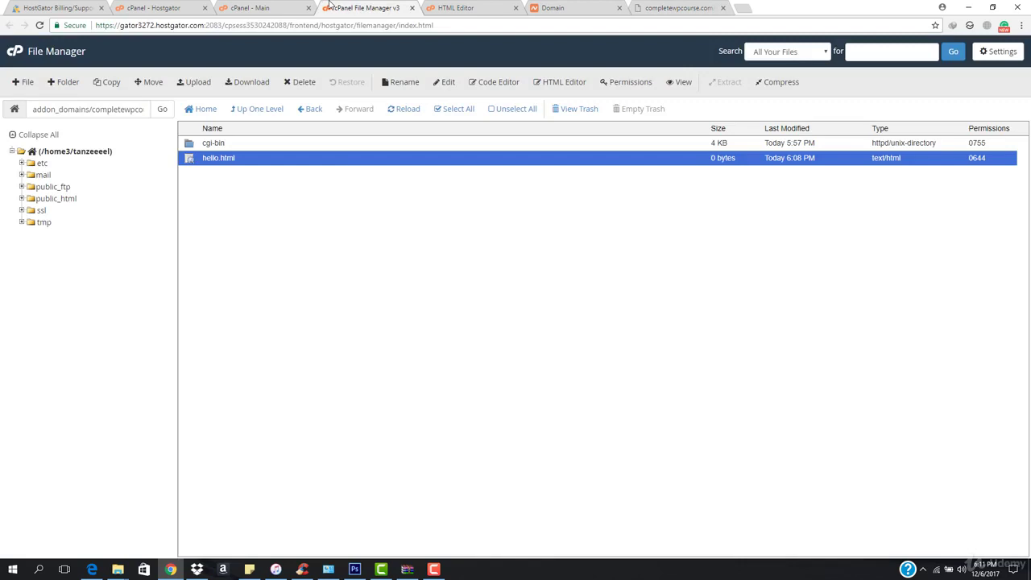
Step: Move hello.html to the trash and go to the cPanel main page
{"action": "right_click", "coordinate": [270, 163]}
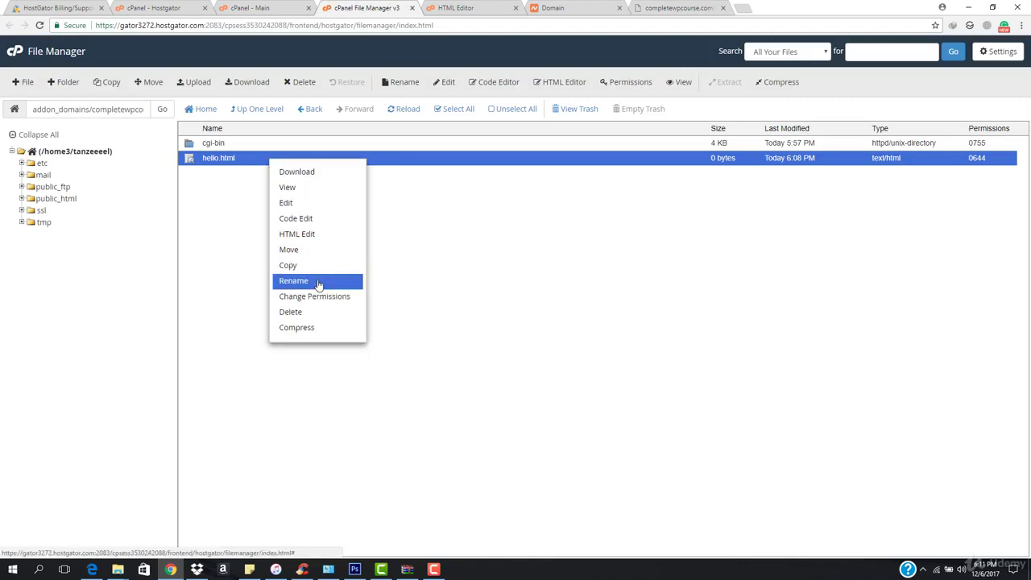
{"action": "left_click", "coordinate": [321, 314]}
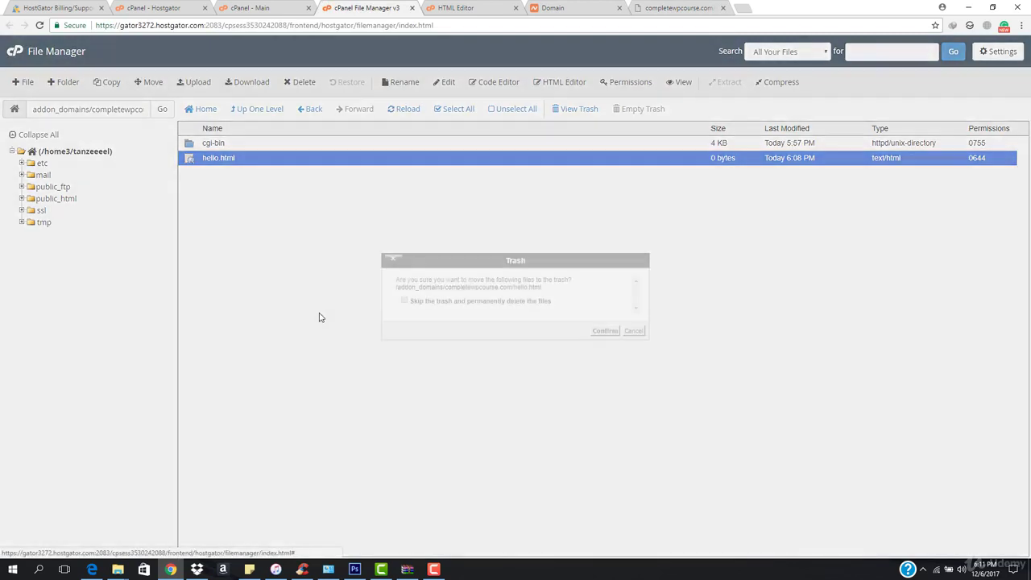
{"action": "left_click", "coordinate": [604, 331]}
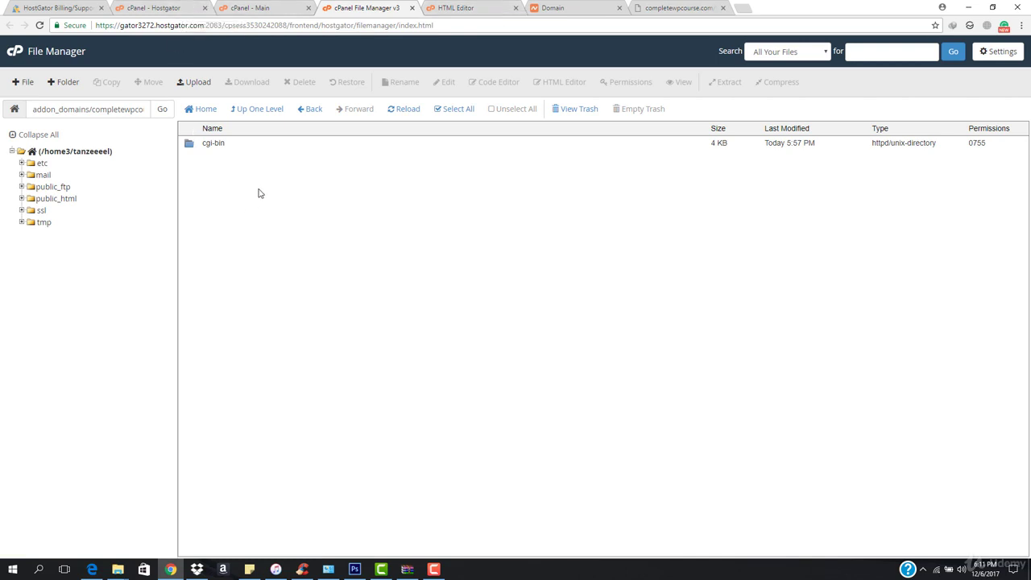
{"action": "left_click", "coordinate": [245, 6]}
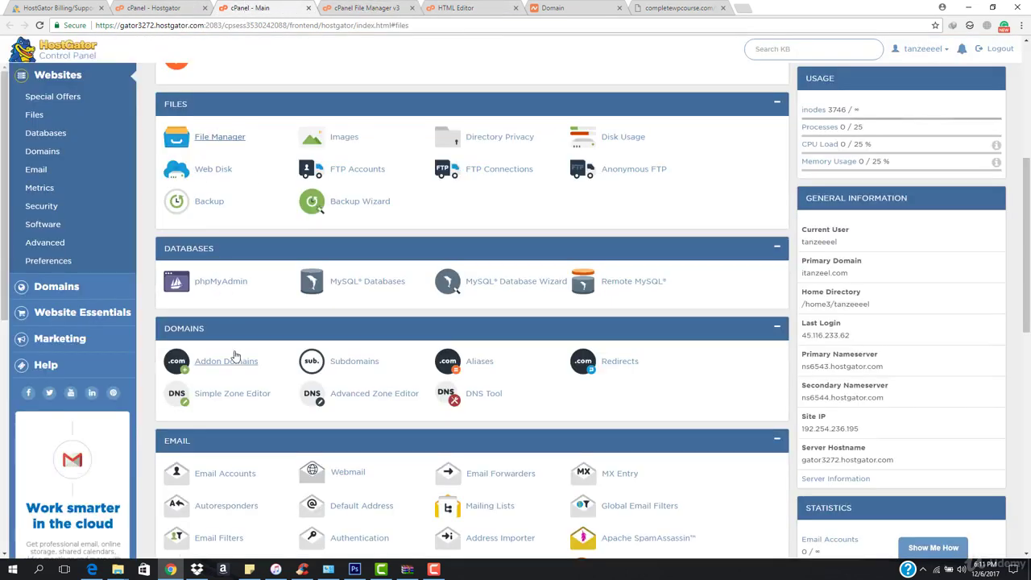
Step: Start building a new WordPress site with completewpcourse.com as the install domain
{"action": "scroll", "coordinate": [232, 351], "scroll_direction": "up", "scroll_amount": 4}
{"action": "scroll", "coordinate": [234, 347], "scroll_direction": "up", "scroll_amount": 1}
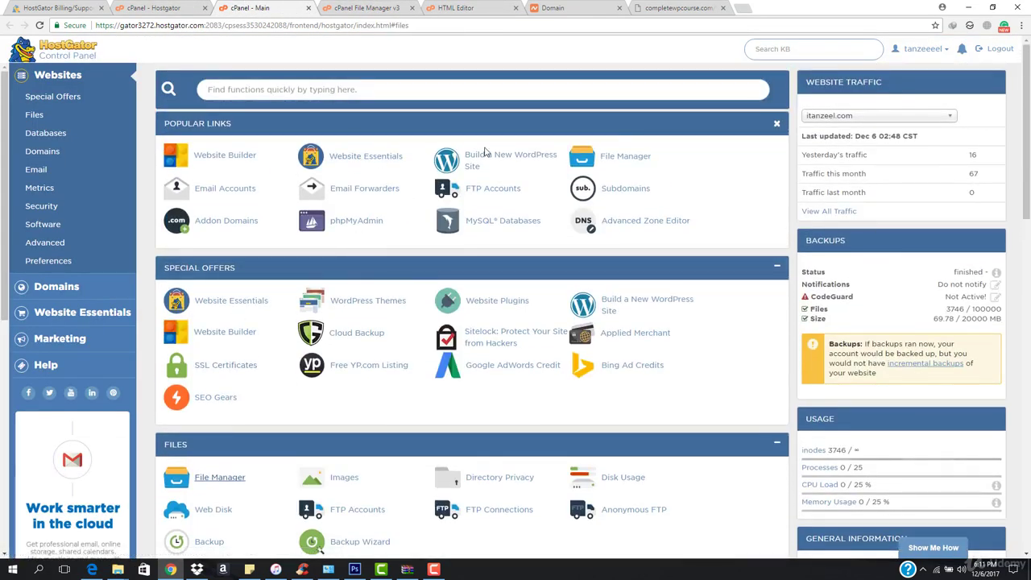
{"action": "left_click", "coordinate": [506, 163]}
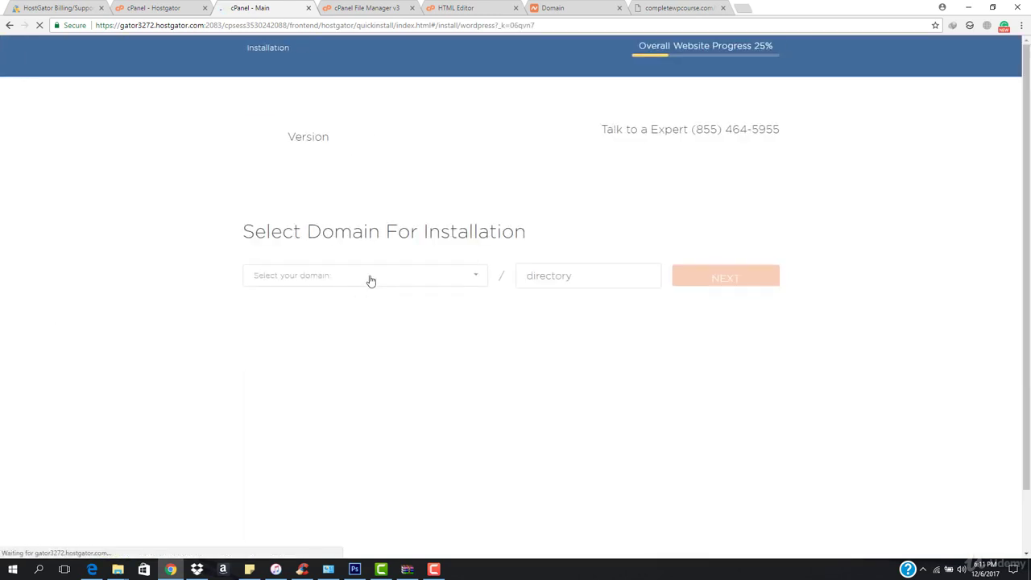
{"action": "left_click", "coordinate": [365, 288]}
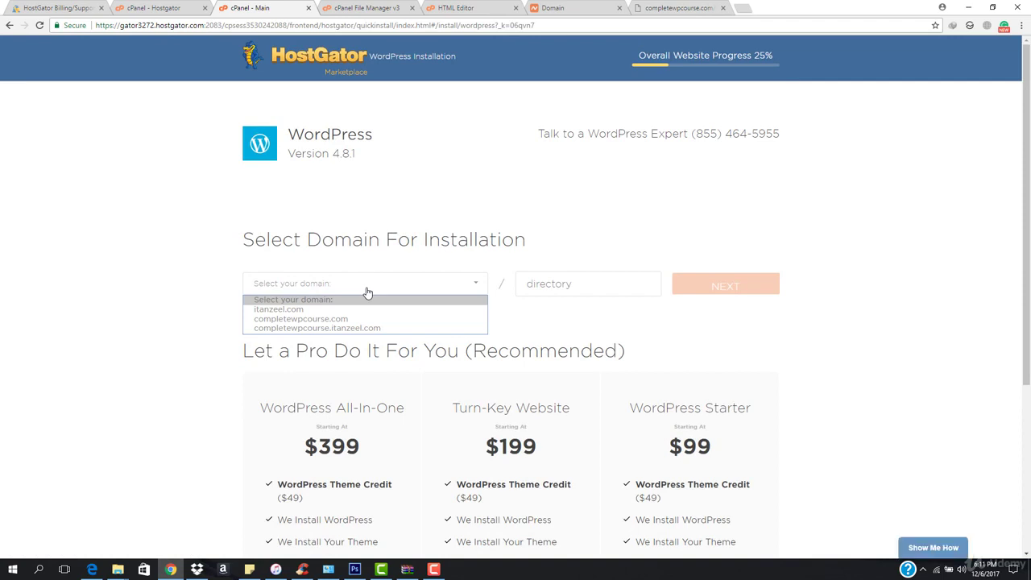
{"action": "left_click", "coordinate": [355, 319]}
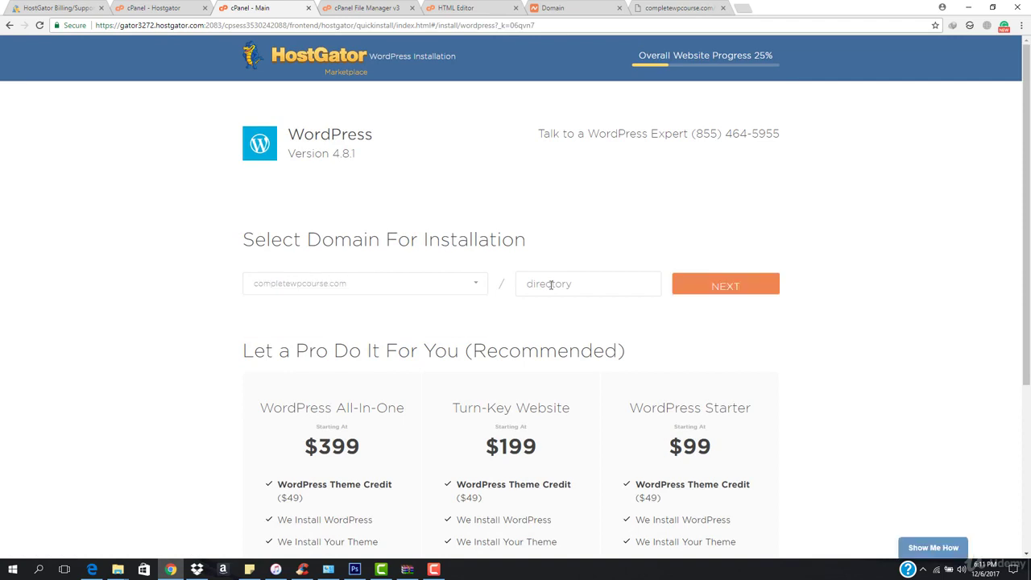
{"action": "left_click", "coordinate": [733, 288]}
Step: Continue to the WordPress install settings form, then close the installation tab
{"action": "left_click", "coordinate": [361, 8]}
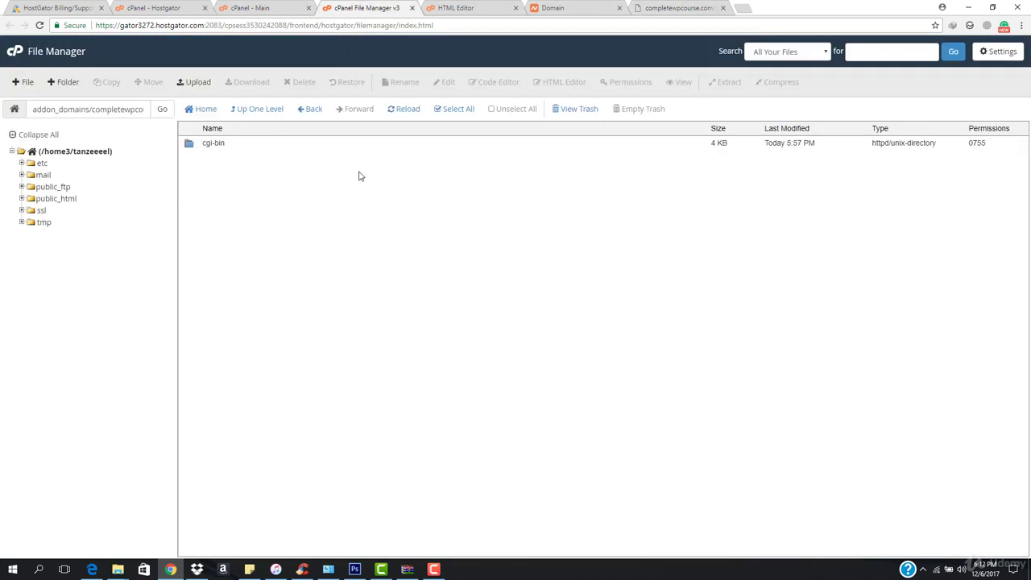
{"action": "left_click", "coordinate": [254, 7]}
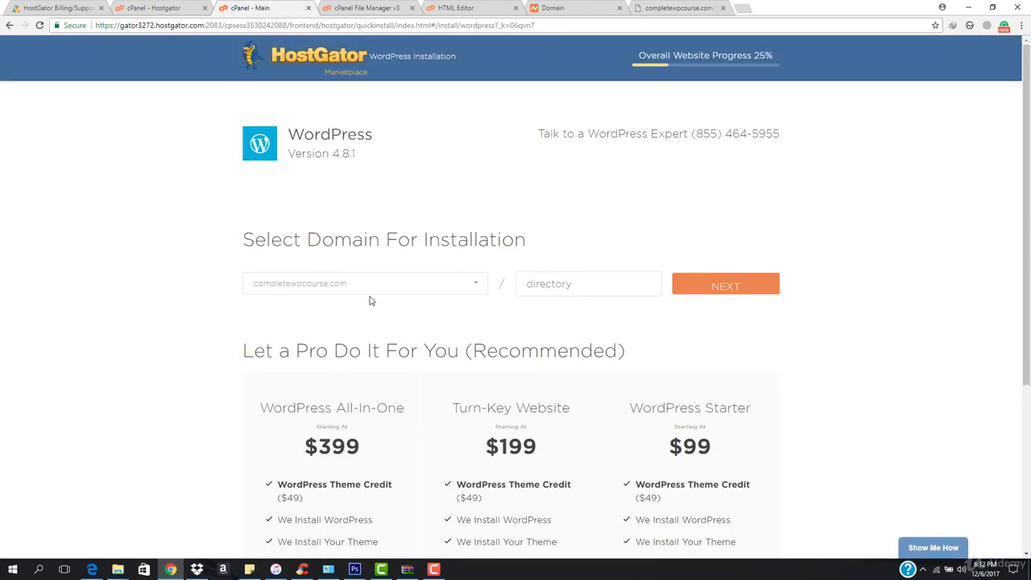
{"action": "left_click", "coordinate": [714, 288]}
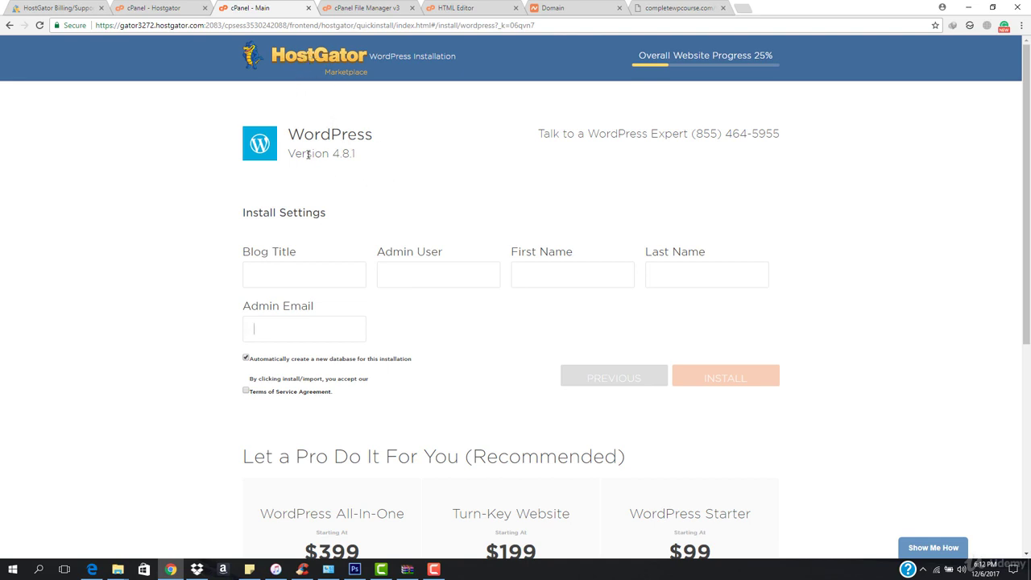
{"action": "left_click", "coordinate": [307, 8]}
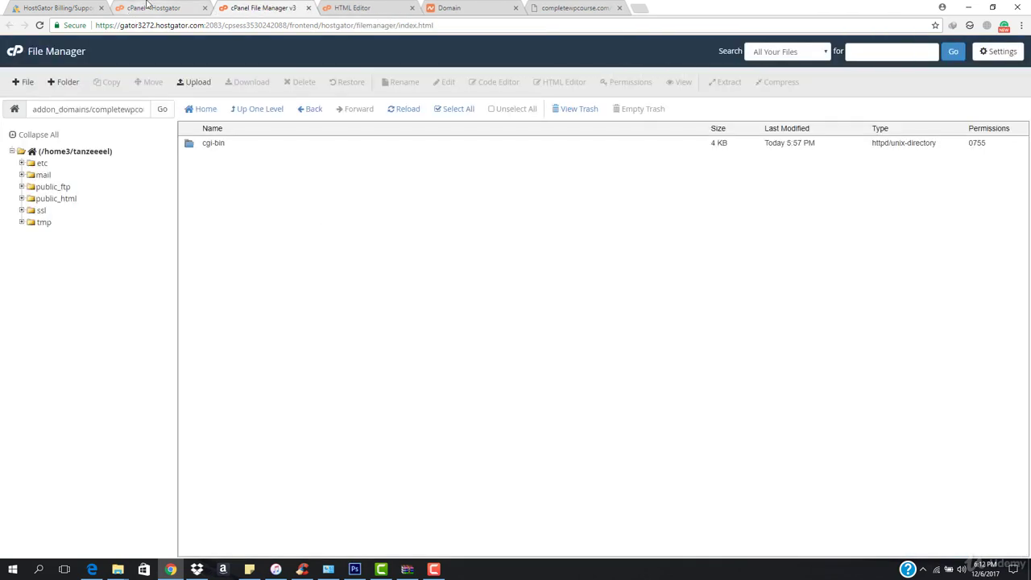
Step: Close the HTML Editor, Namecheap domain and hello page tabs, leaving a blank new tab
{"action": "left_click", "coordinate": [153, 8]}
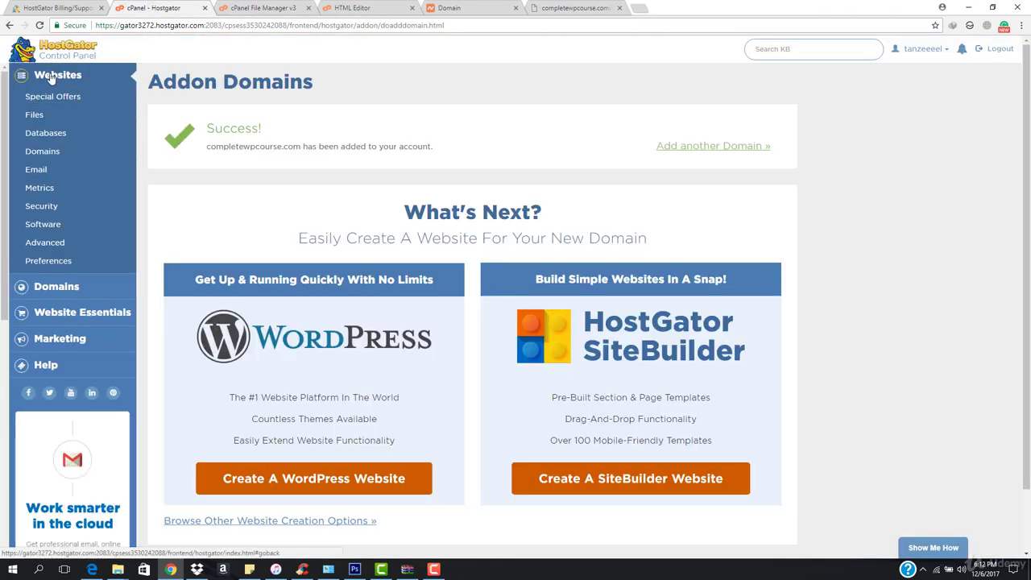
{"action": "left_click", "coordinate": [72, 57]}
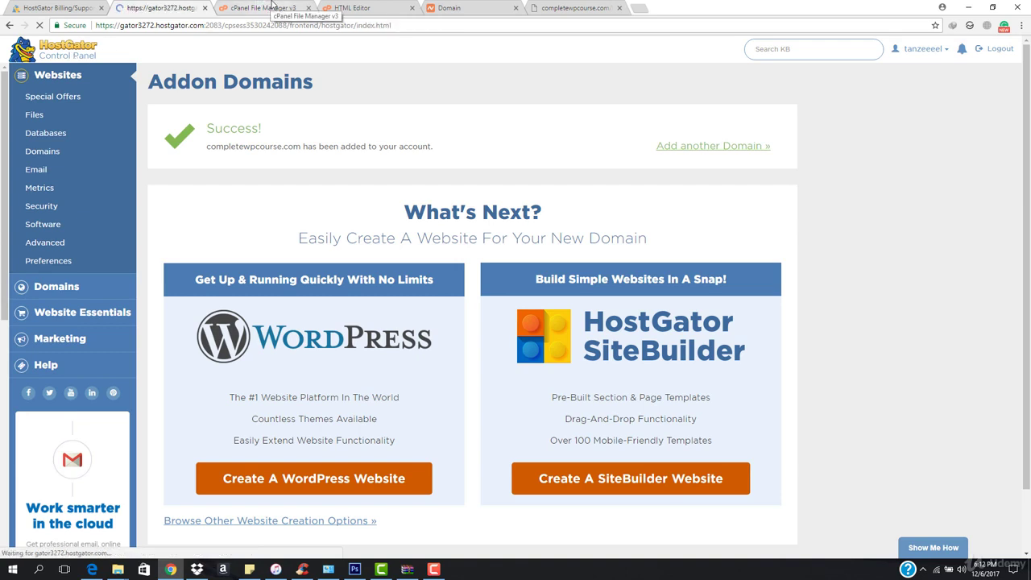
{"action": "left_click", "coordinate": [266, 8]}
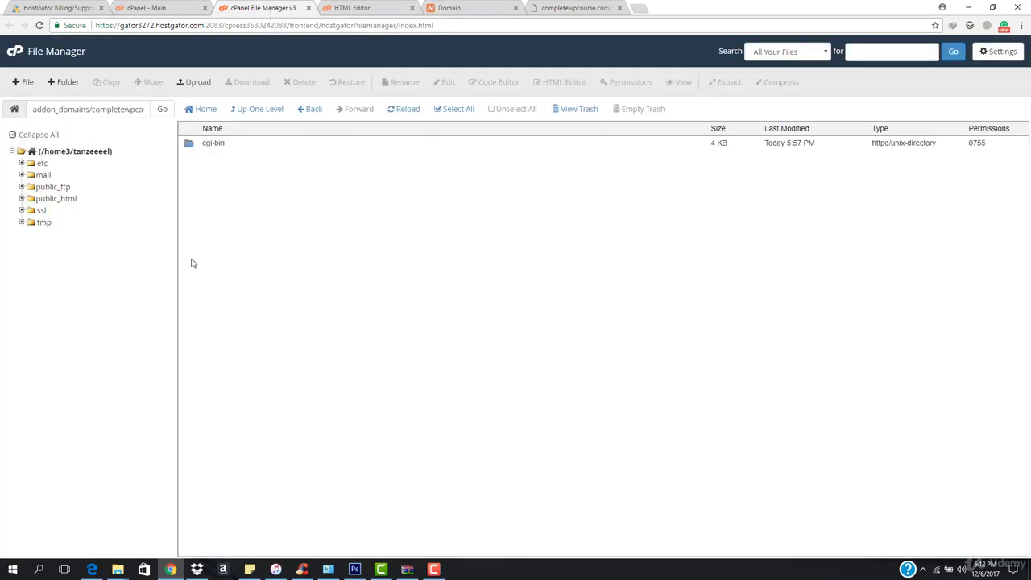
{"action": "left_click", "coordinate": [365, 6]}
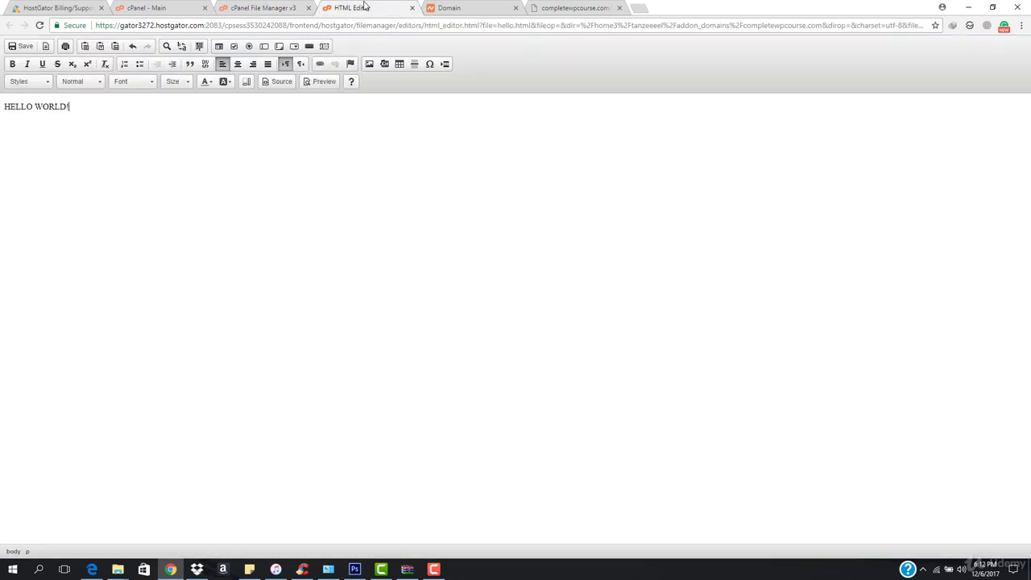
{"action": "left_click", "coordinate": [412, 8]}
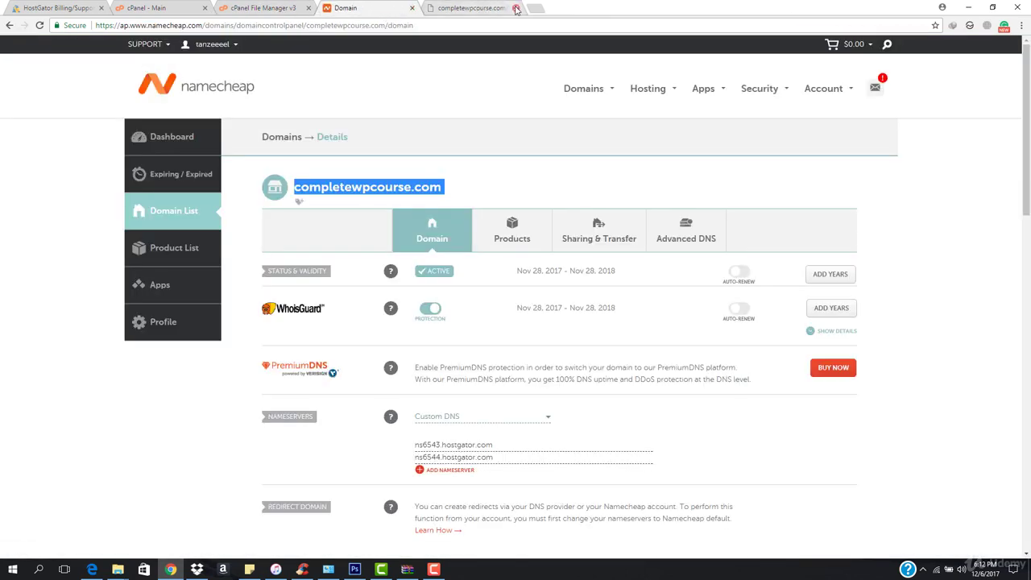
{"action": "left_click", "coordinate": [412, 8]}
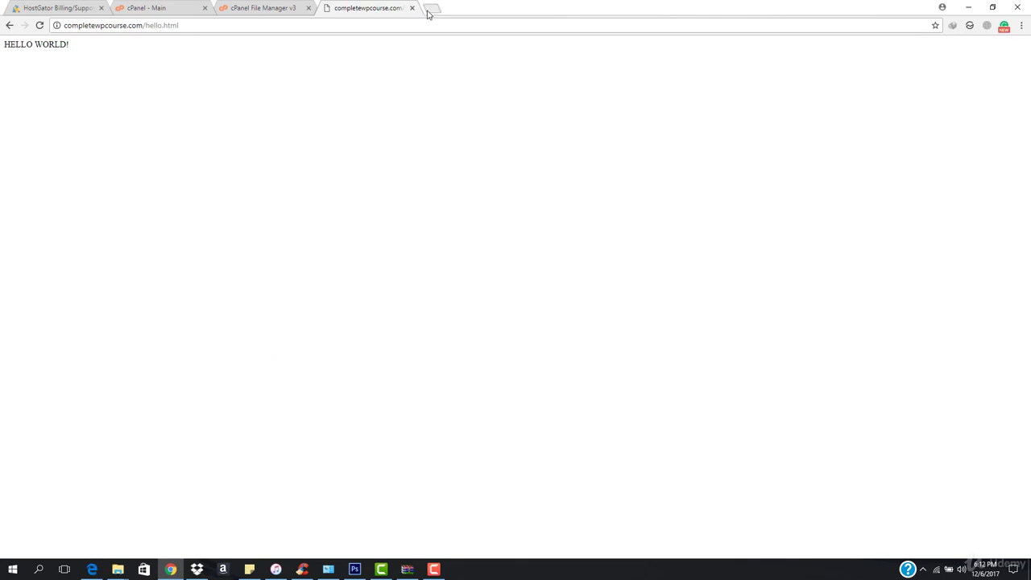
{"action": "left_click", "coordinate": [432, 8]}
{"action": "left_click", "coordinate": [411, 9]}
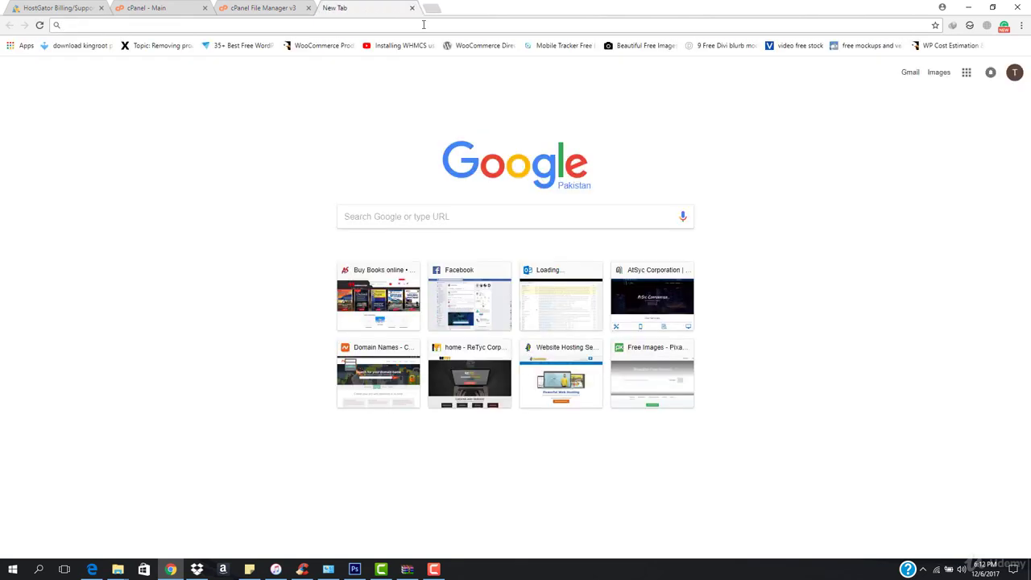
Step: Download the latest WordPress zip from wp.org and open its Compressed downloads folder
{"action": "type", "text": "wp"}
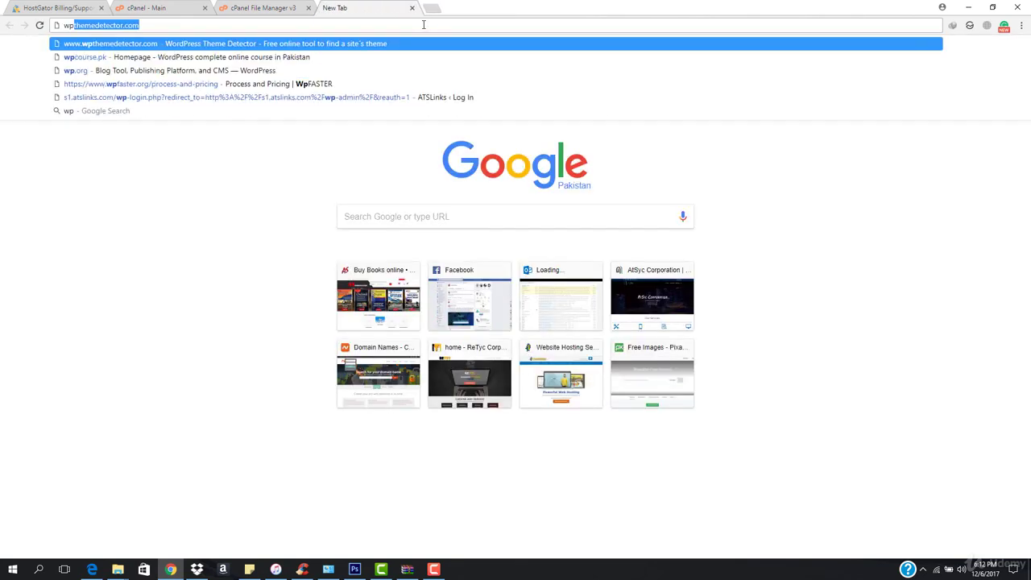
{"action": "type", "text": ".org"}
{"action": "key", "text": "Return"}
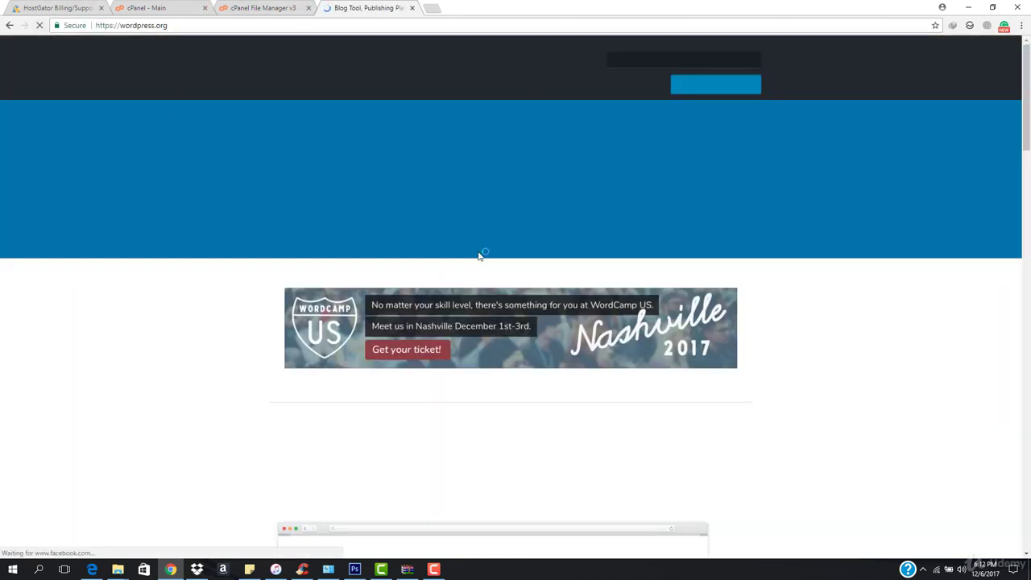
{"action": "left_click", "coordinate": [729, 87]}
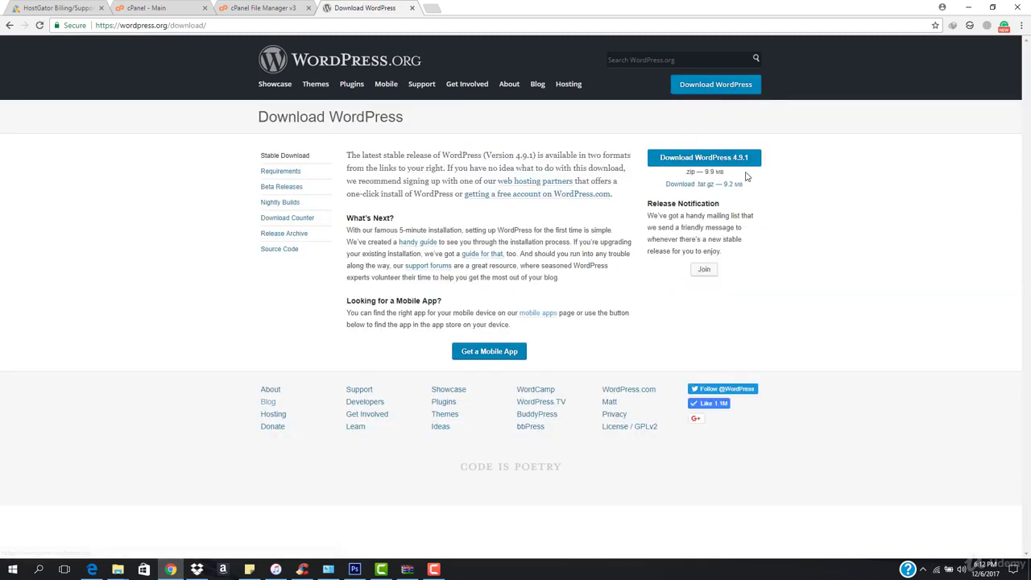
{"action": "left_click", "coordinate": [724, 161]}
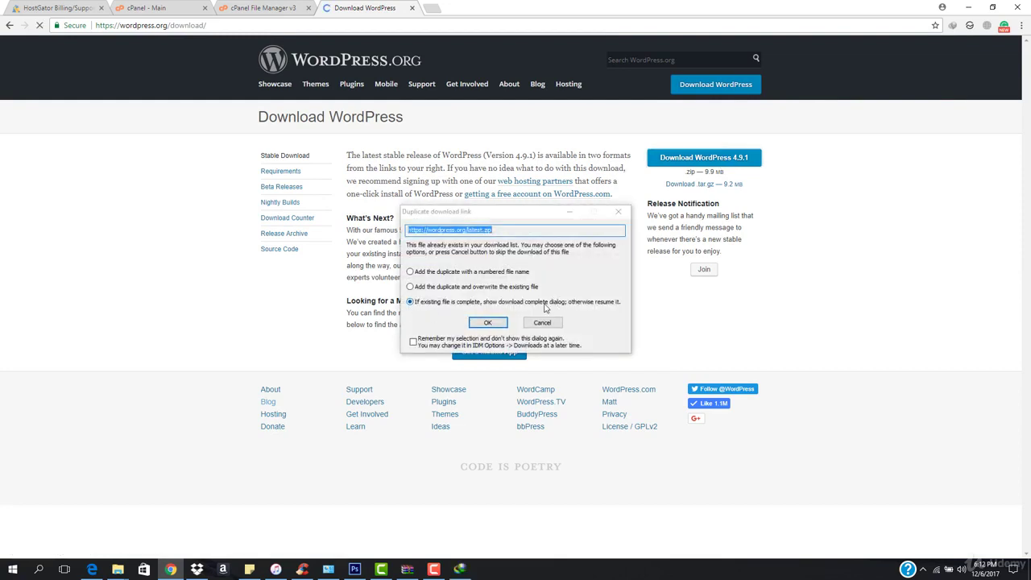
{"action": "left_click", "coordinate": [497, 325]}
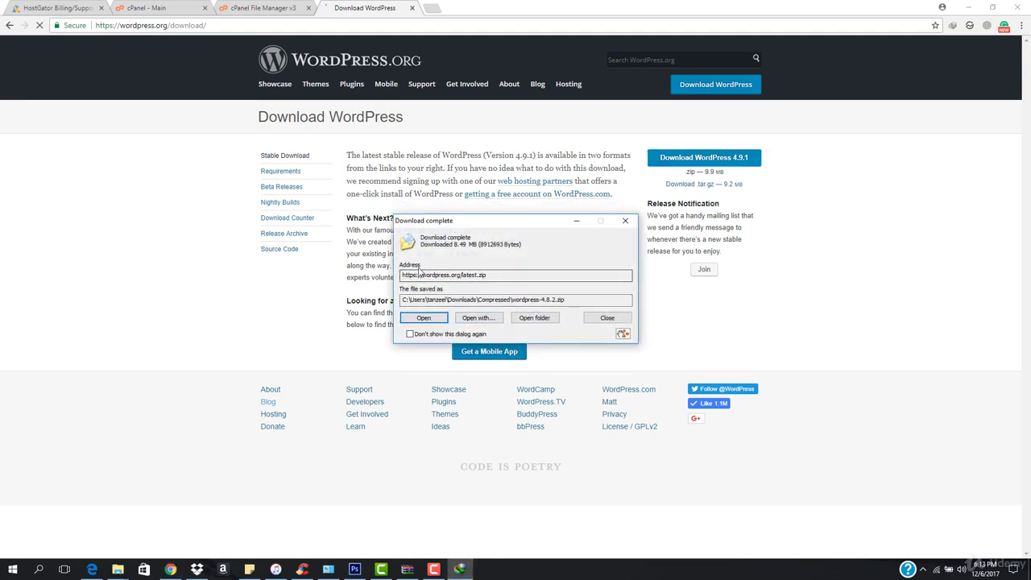
{"action": "left_click", "coordinate": [535, 318]}
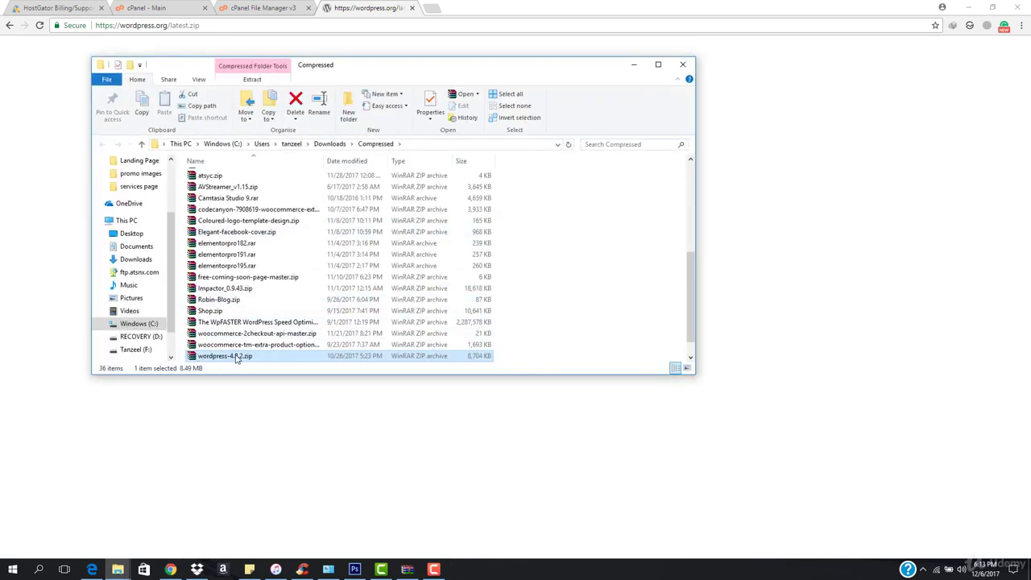
Step: Cancel the overwriting extraction of wordpress-4.8.2.zip and delete the old wordpress folder
{"action": "right_click", "coordinate": [271, 353]}
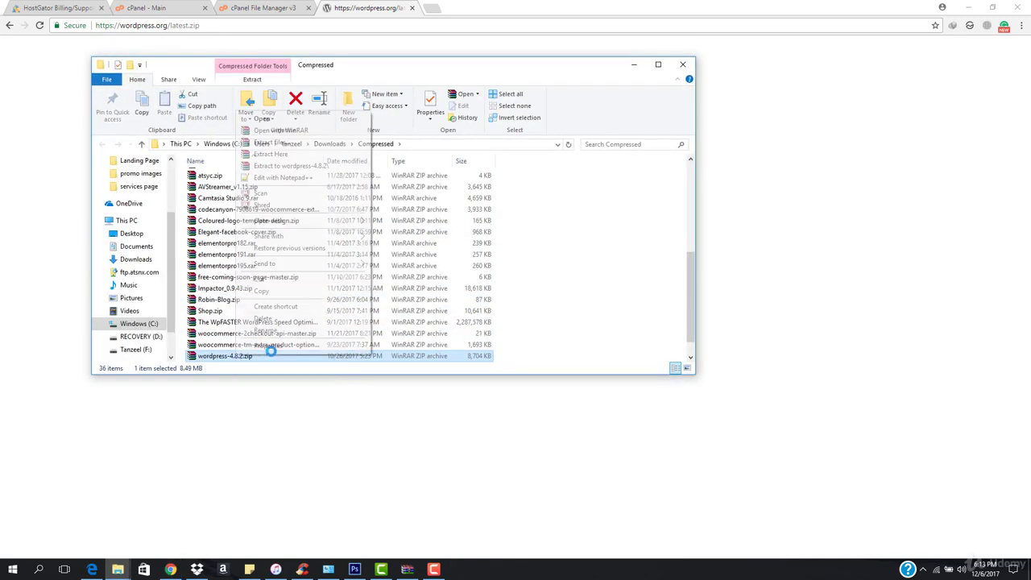
{"action": "left_click", "coordinate": [290, 154]}
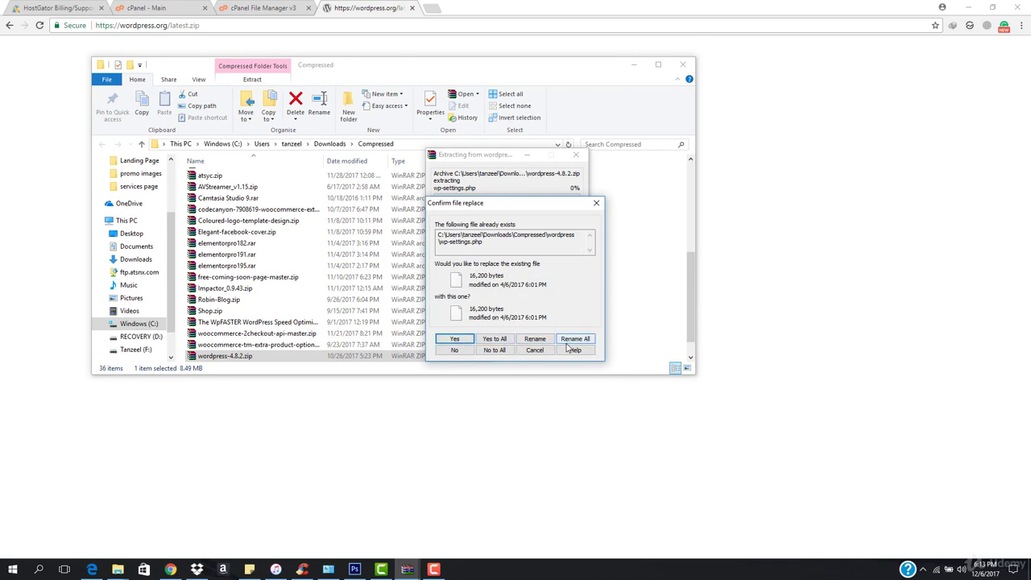
{"action": "left_click", "coordinate": [535, 349]}
{"action": "scroll", "coordinate": [330, 326], "scroll_direction": "up", "scroll_amount": 6}
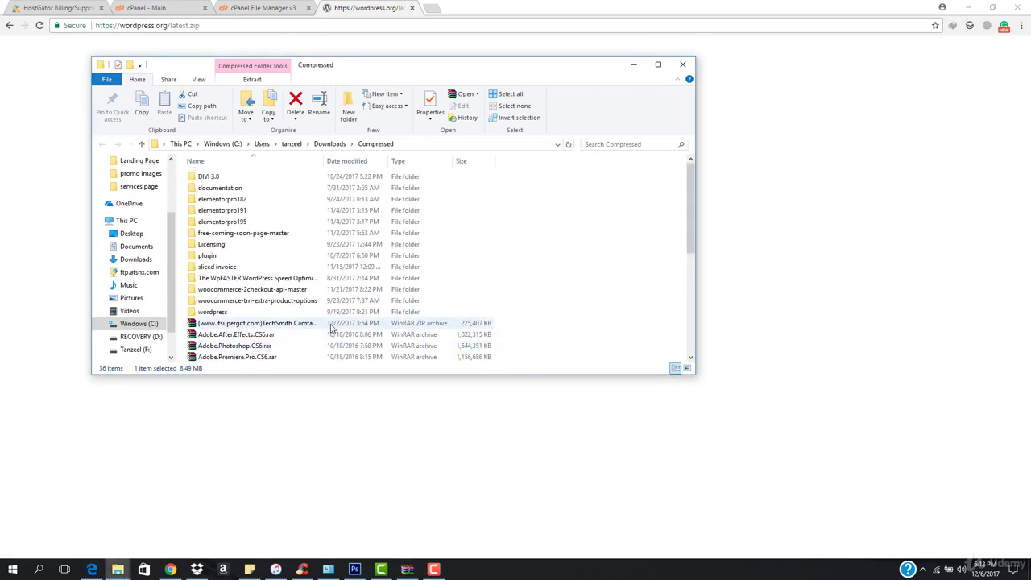
{"action": "left_click", "coordinate": [246, 312]}
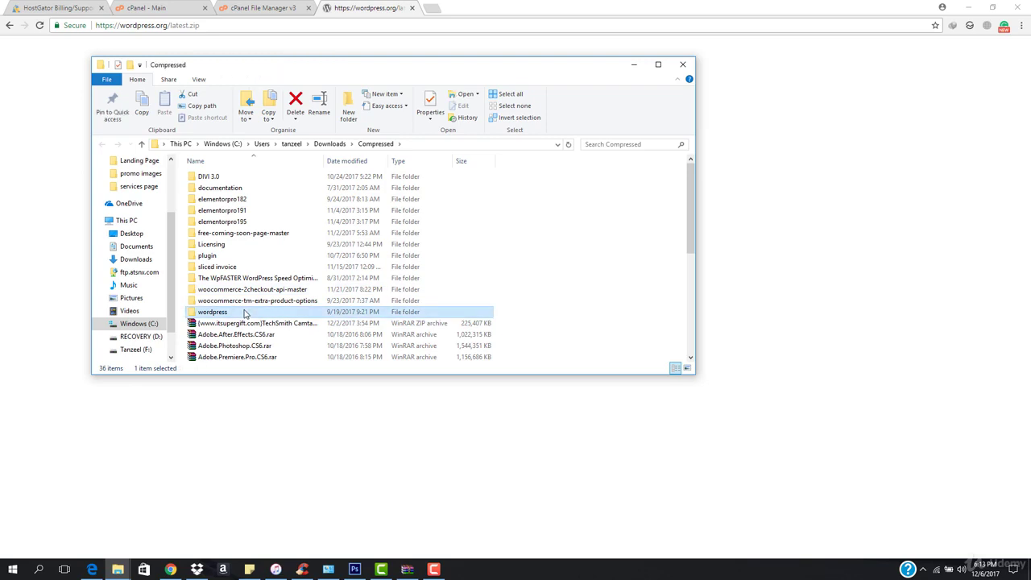
{"action": "key", "text": "Delete"}
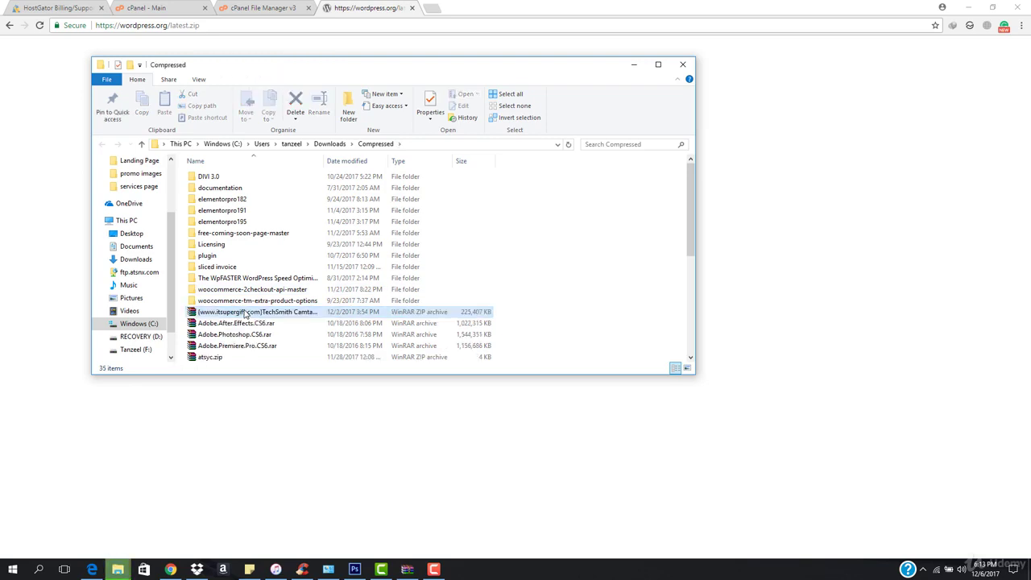
{"action": "scroll", "coordinate": [245, 310], "scroll_direction": "down", "scroll_amount": 6}
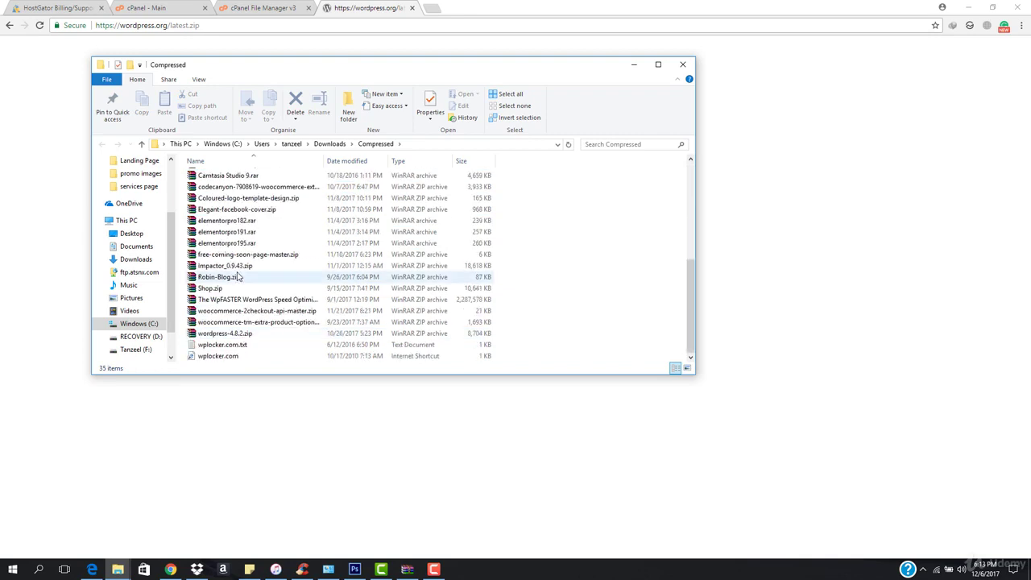
{"action": "left_click", "coordinate": [243, 233]}
{"action": "left_click", "coordinate": [246, 311]}
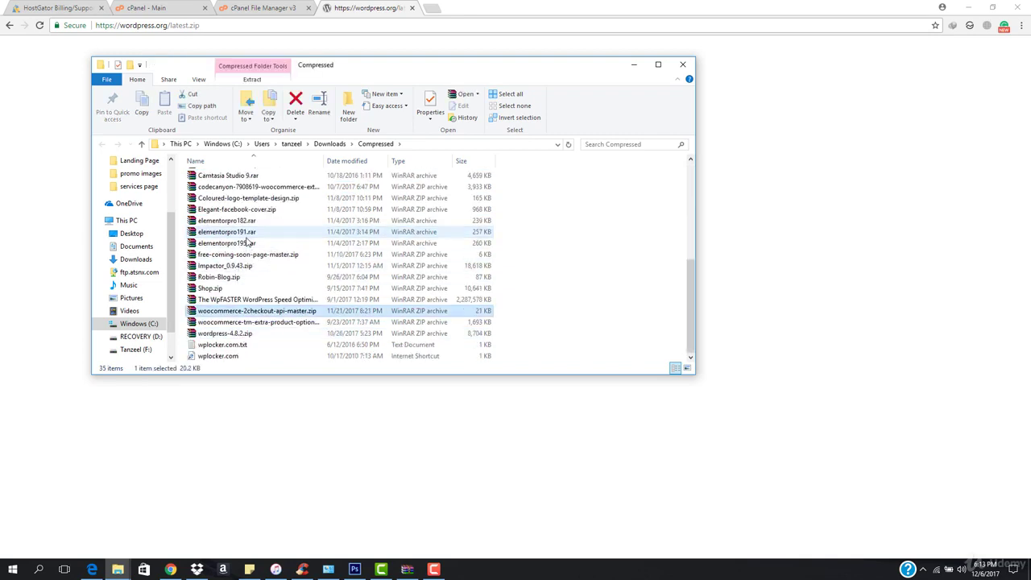
{"action": "scroll", "coordinate": [242, 283], "scroll_direction": "up", "scroll_amount": 1}
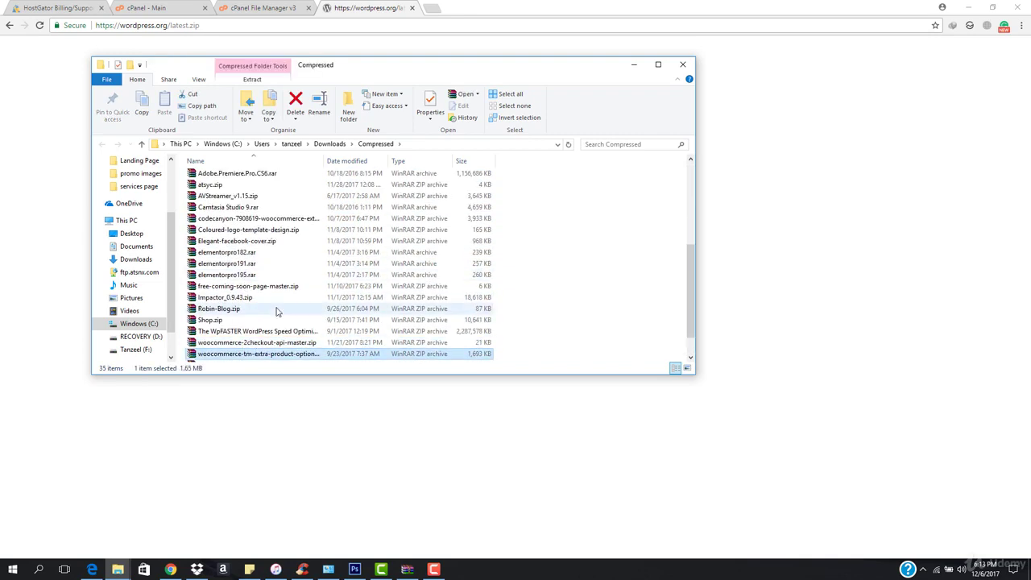
{"action": "scroll", "coordinate": [274, 311], "scroll_direction": "down", "scroll_amount": 1}
Step: Extract wordpress-4.8.2.zip here again, open the new wordpress folder, and select all 19 items
{"action": "left_click", "coordinate": [239, 334]}
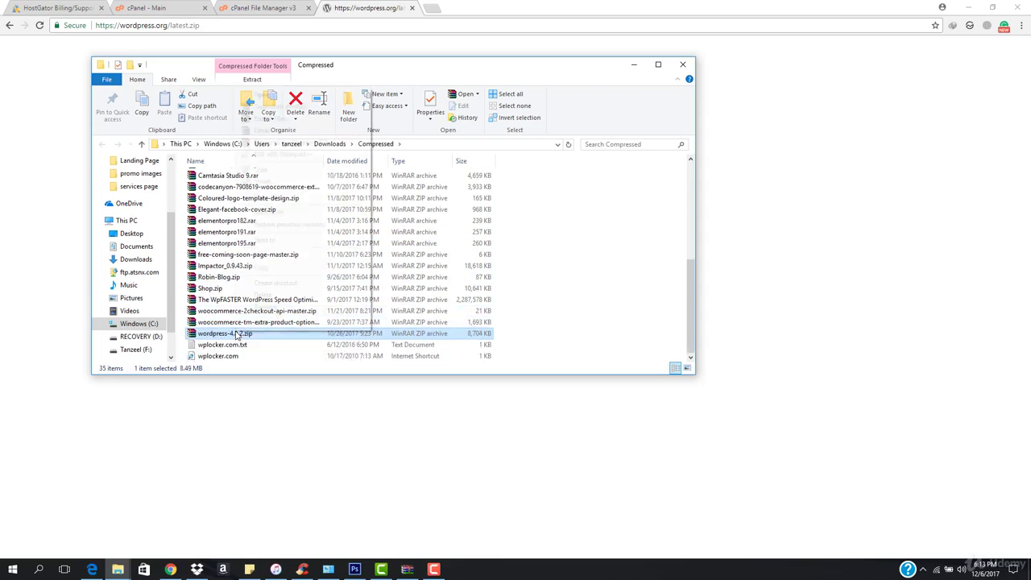
{"action": "right_click", "coordinate": [237, 334]}
{"action": "left_click", "coordinate": [301, 133]}
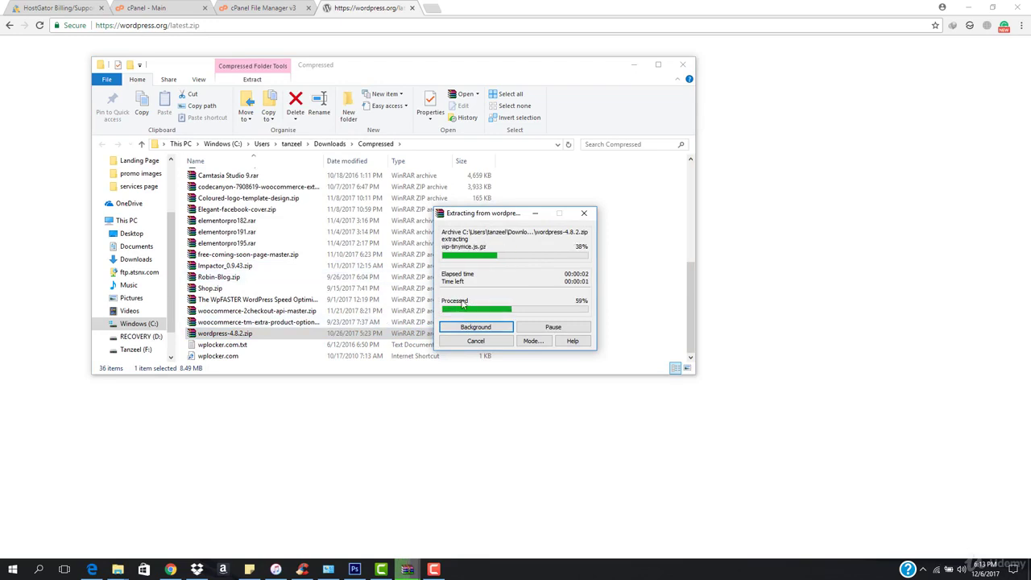
{"action": "scroll", "coordinate": [302, 303], "scroll_direction": "up", "scroll_amount": 4}
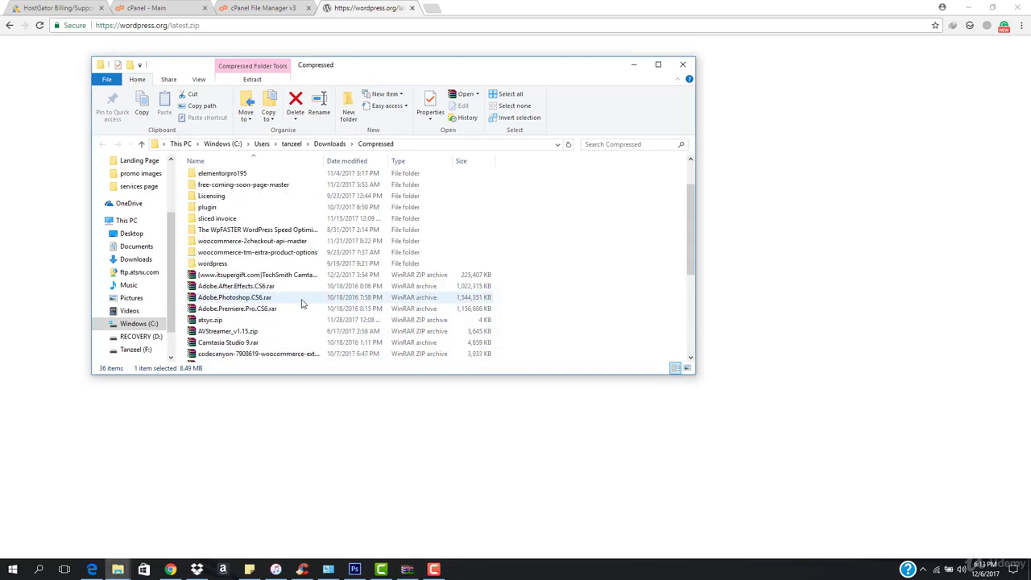
{"action": "scroll", "coordinate": [302, 303], "scroll_direction": "up", "scroll_amount": 1}
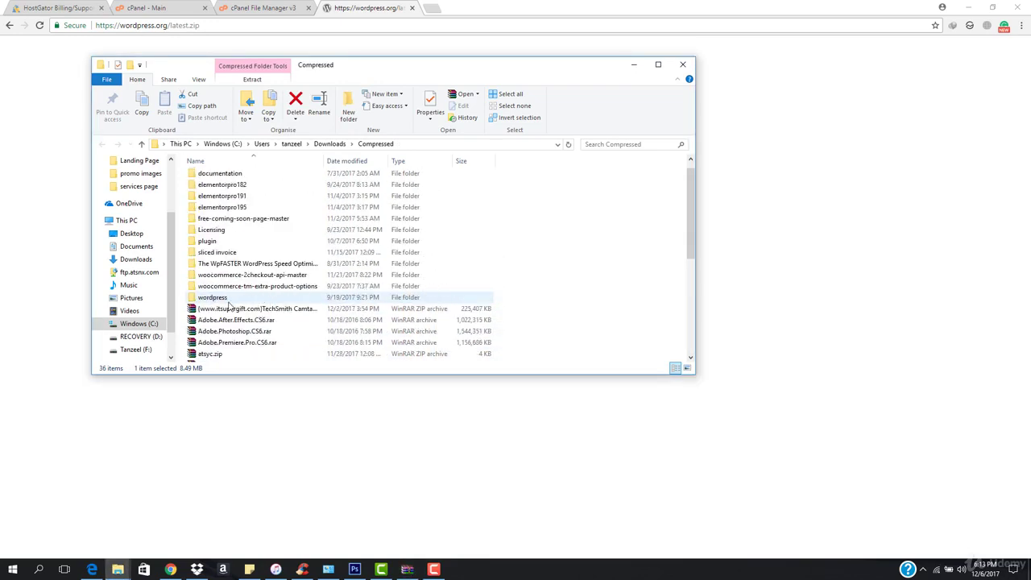
{"action": "double_click", "coordinate": [225, 298]}
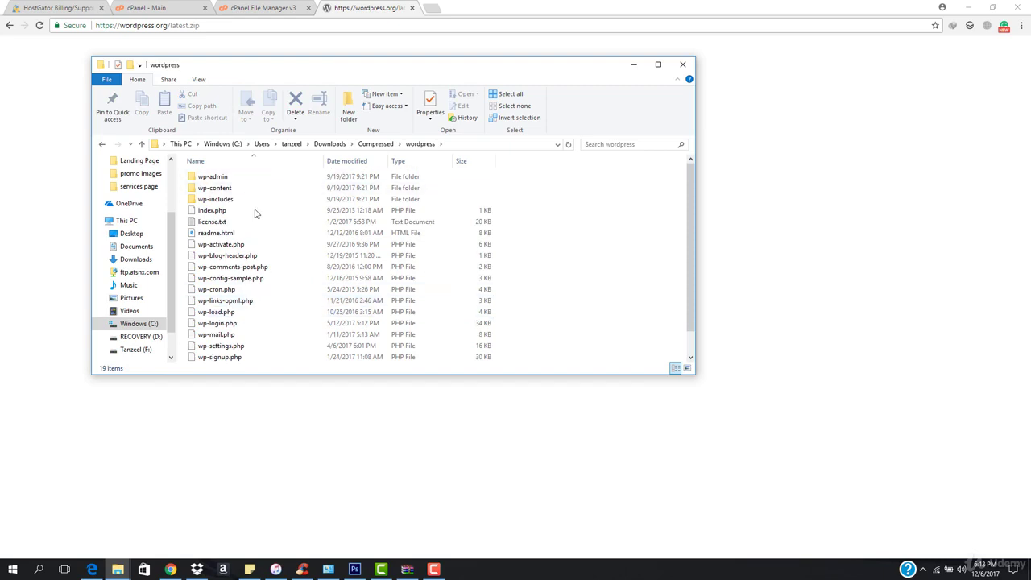
{"action": "scroll", "coordinate": [265, 287], "scroll_direction": "down", "scroll_amount": 1}
{"action": "scroll", "coordinate": [269, 287], "scroll_direction": "up", "scroll_amount": 1}
{"action": "key", "text": "ctrl+a"}
Step: Pack the selected WordPress files into a ZIP-format wordpress.zip with WinRAR, then return to File Manager
{"action": "right_click", "coordinate": [305, 234]}
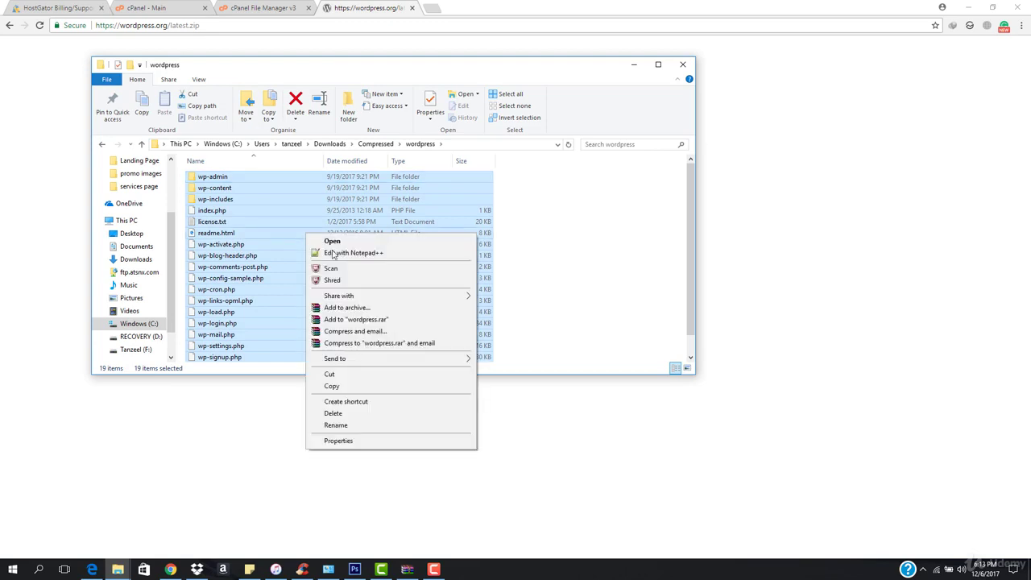
{"action": "left_click", "coordinate": [369, 309]}
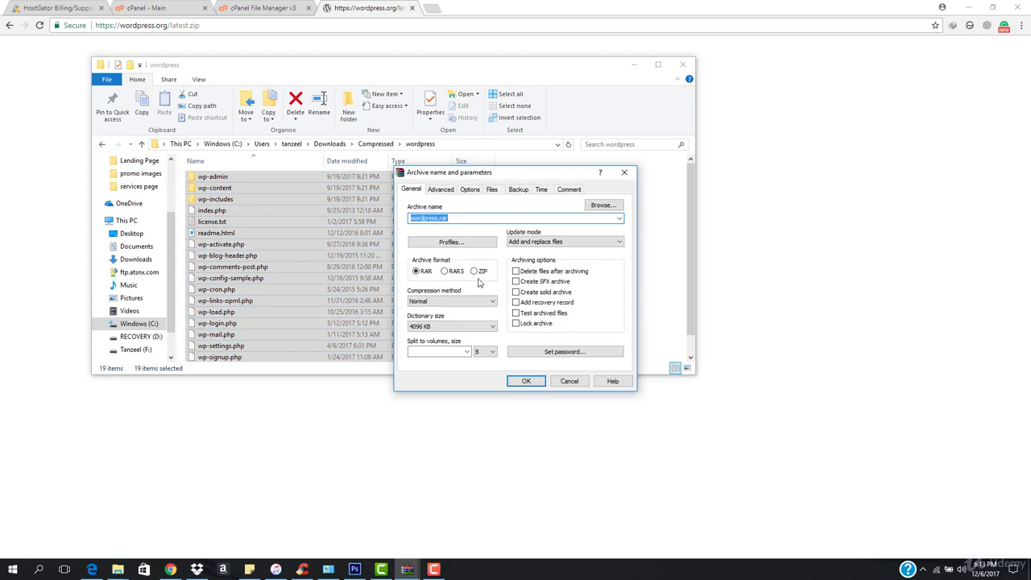
{"action": "left_click", "coordinate": [474, 272]}
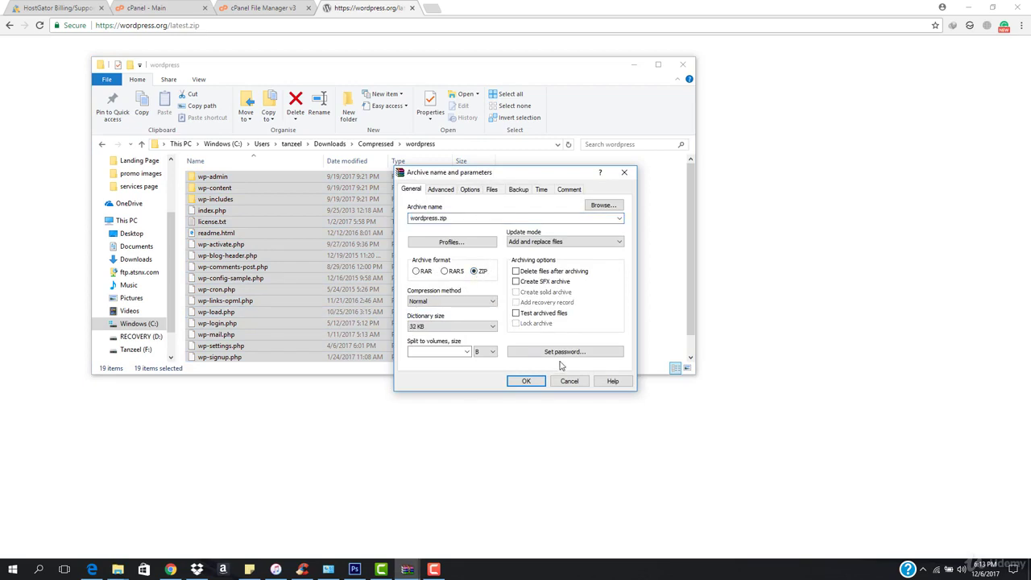
{"action": "left_click", "coordinate": [526, 382]}
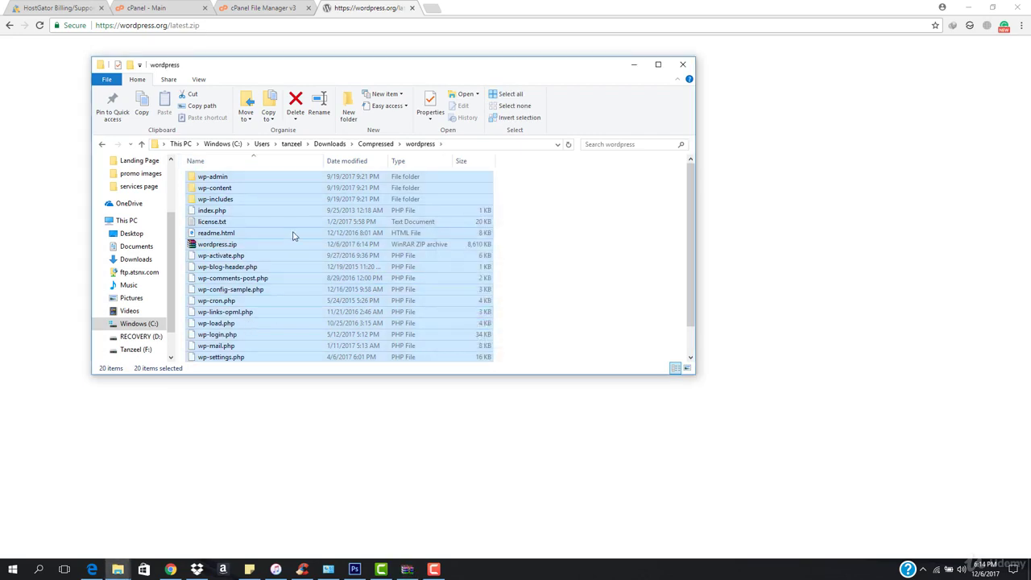
{"action": "left_click", "coordinate": [247, 246]}
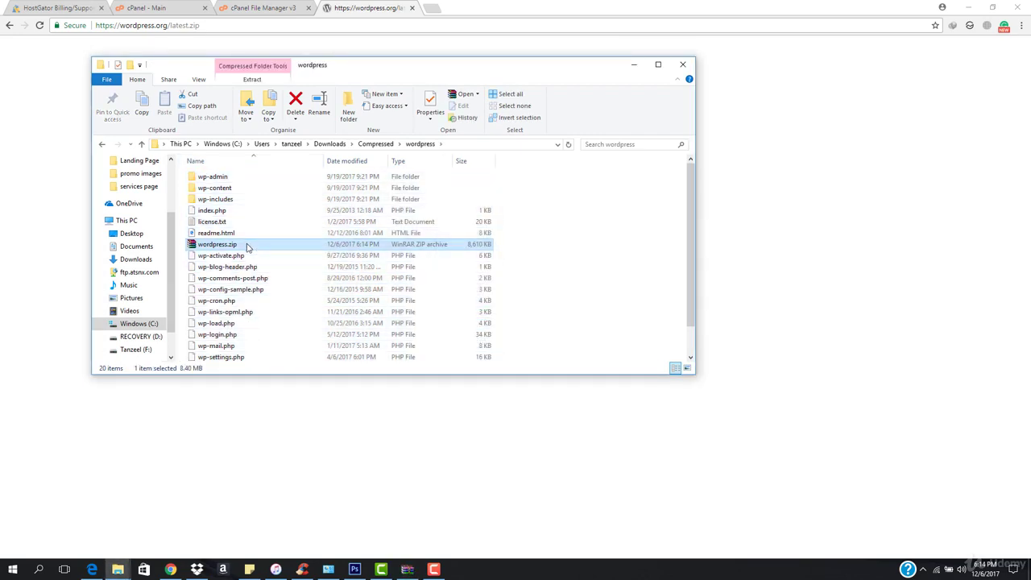
{"action": "left_click", "coordinate": [241, 7]}
Step: Open the File Upload page for the completewpcourse.com folder and its file picker
{"action": "right_click", "coordinate": [306, 245]}
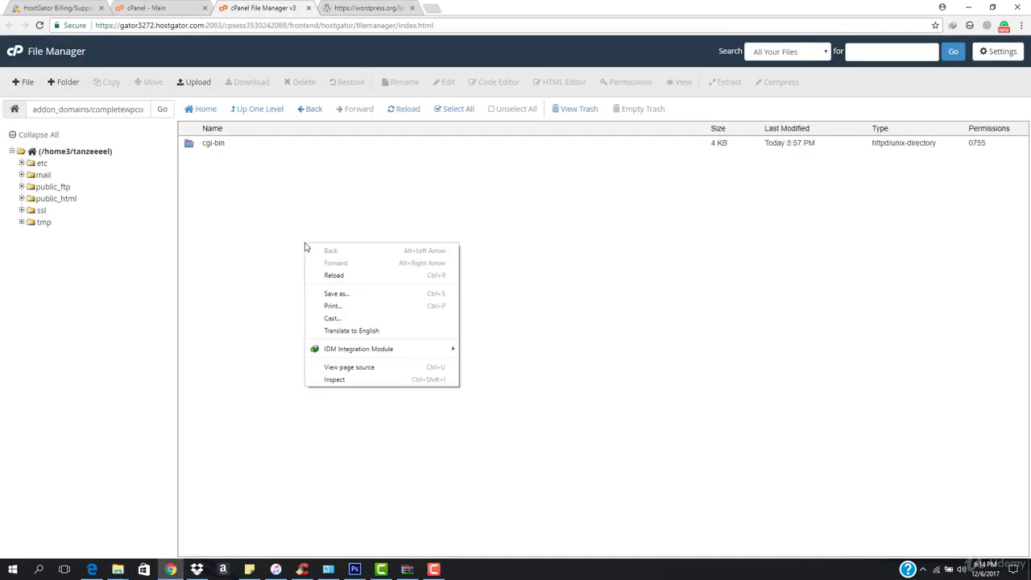
{"action": "left_click", "coordinate": [201, 81]}
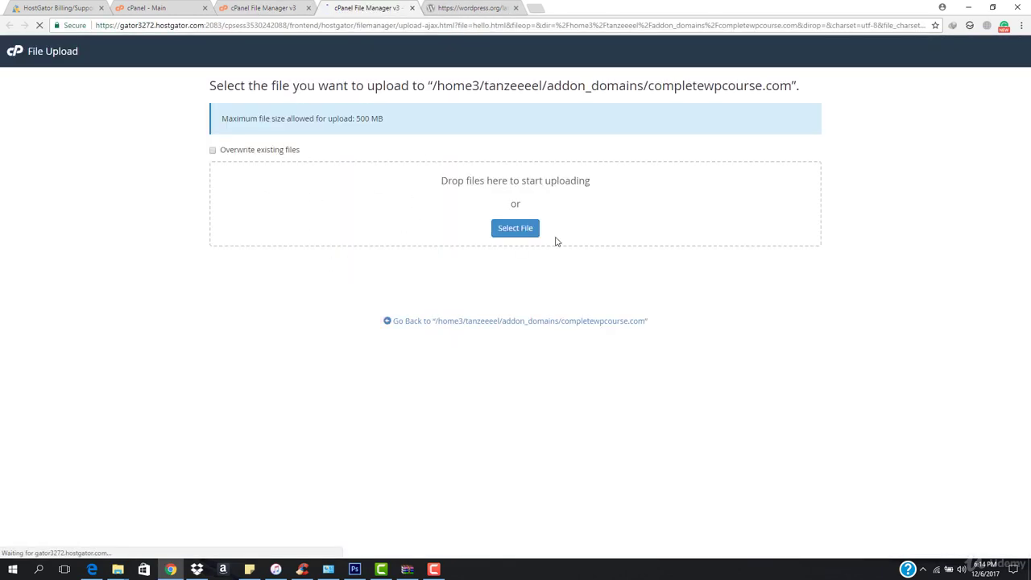
{"action": "left_click", "coordinate": [515, 229]}
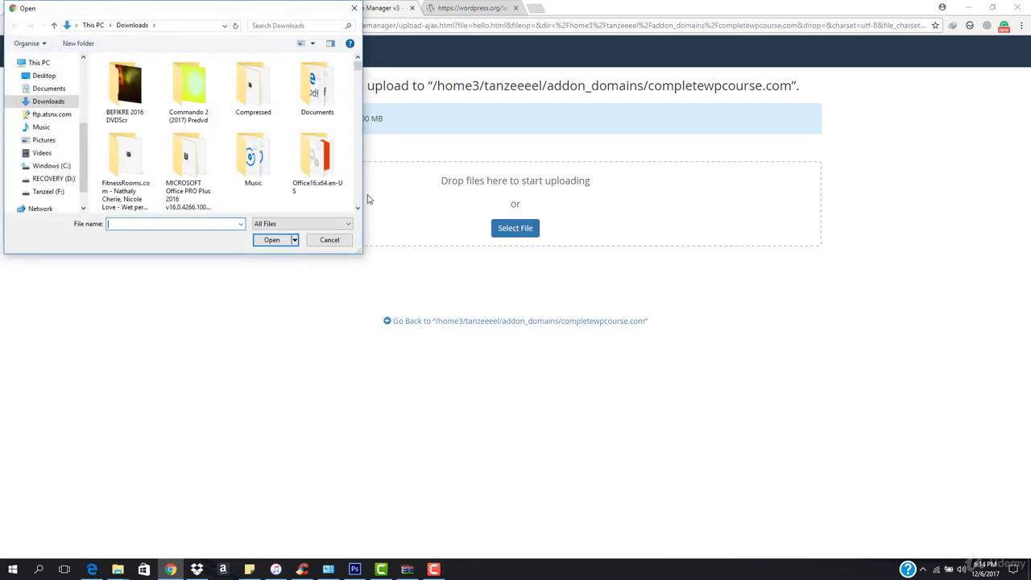
Step: Browse to Downloads > Compressed > wordpress and upload wordpress.zip
{"action": "left_click", "coordinate": [54, 78]}
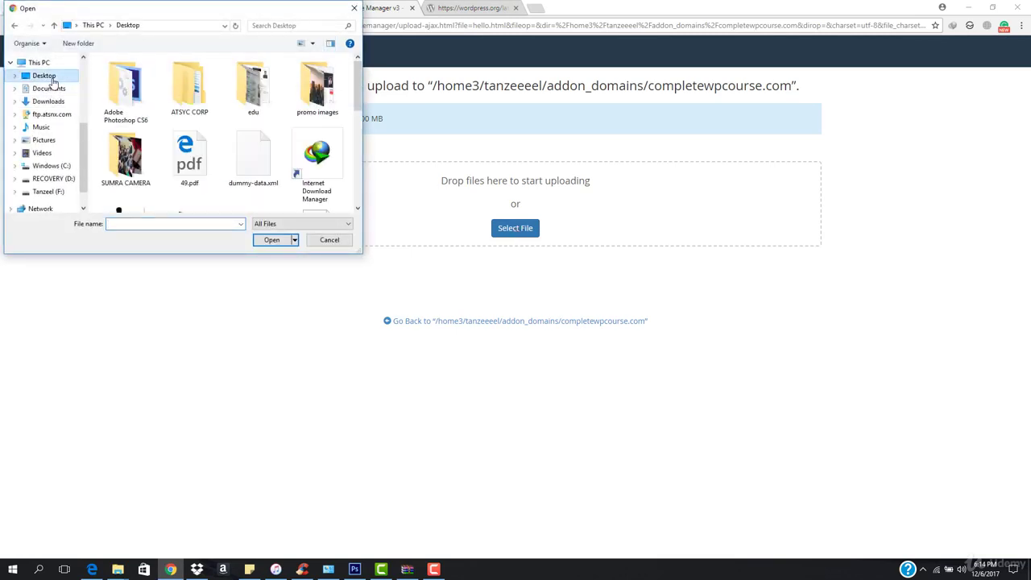
{"action": "scroll", "coordinate": [255, 137], "scroll_direction": "down", "scroll_amount": 1}
{"action": "scroll", "coordinate": [254, 138], "scroll_direction": "up", "scroll_amount": 2}
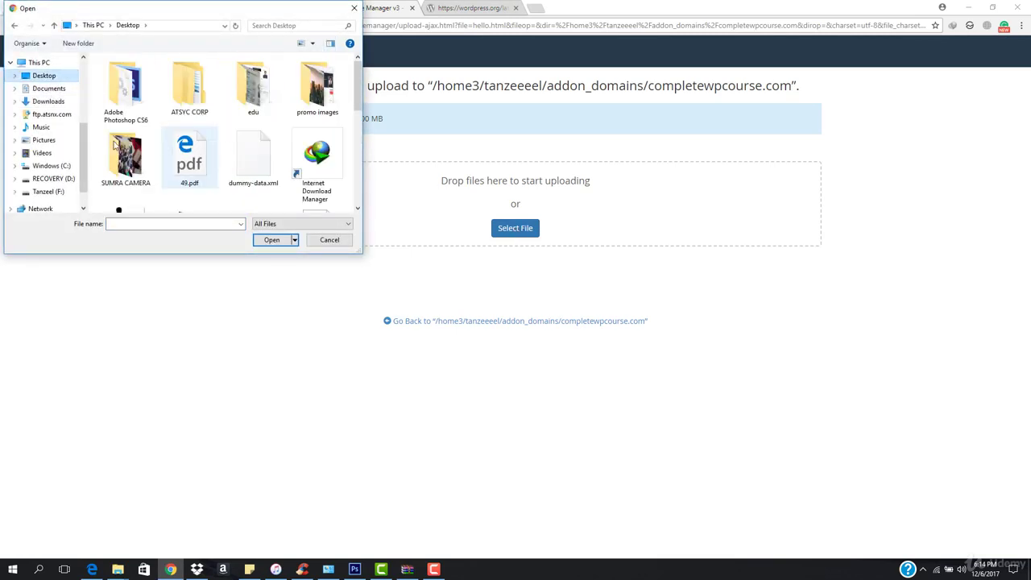
{"action": "left_click", "coordinate": [50, 89]}
{"action": "left_click", "coordinate": [50, 101]}
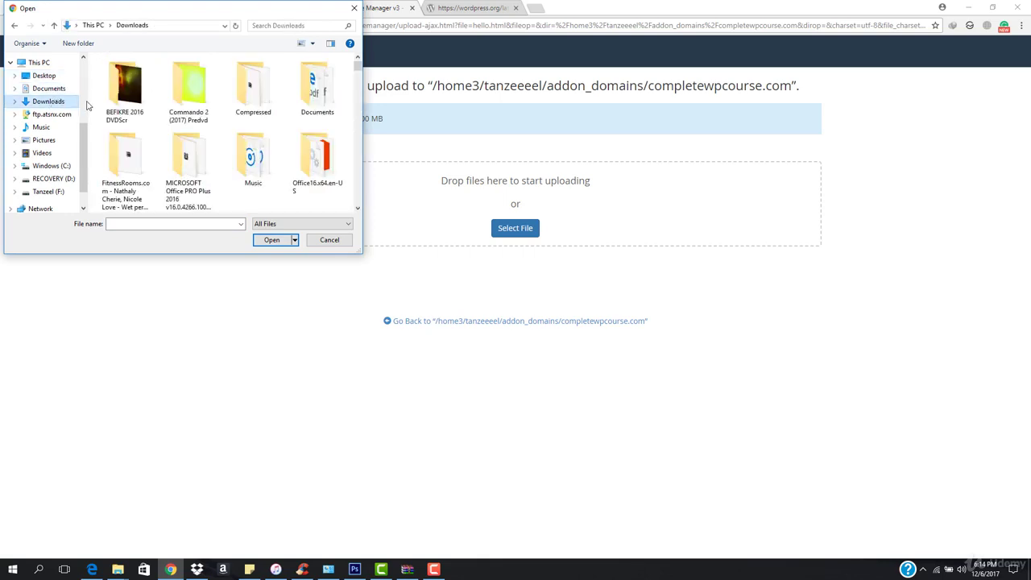
{"action": "double_click", "coordinate": [250, 89]}
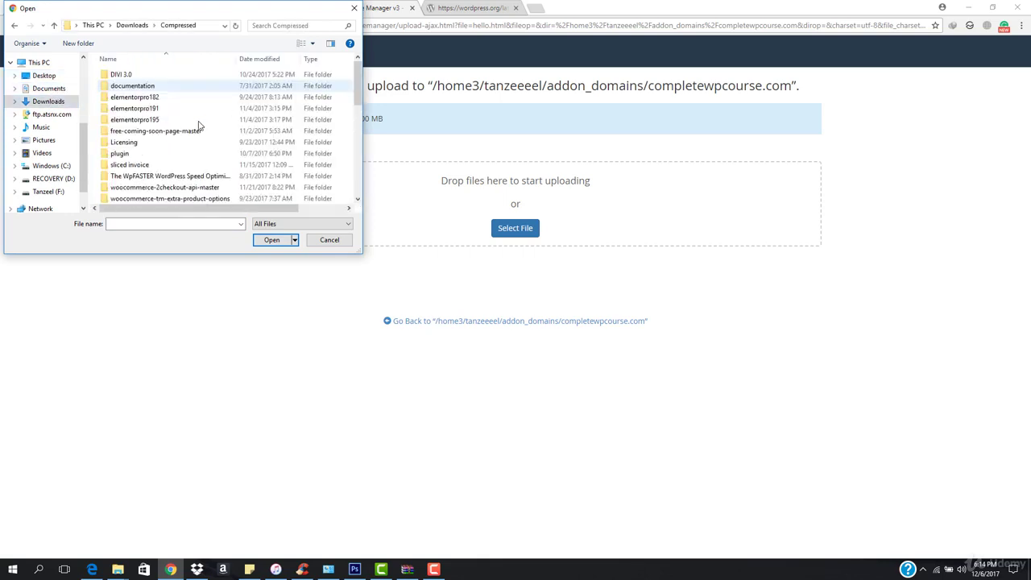
{"action": "scroll", "coordinate": [190, 157], "scroll_direction": "down", "scroll_amount": 3}
{"action": "double_click", "coordinate": [140, 154]}
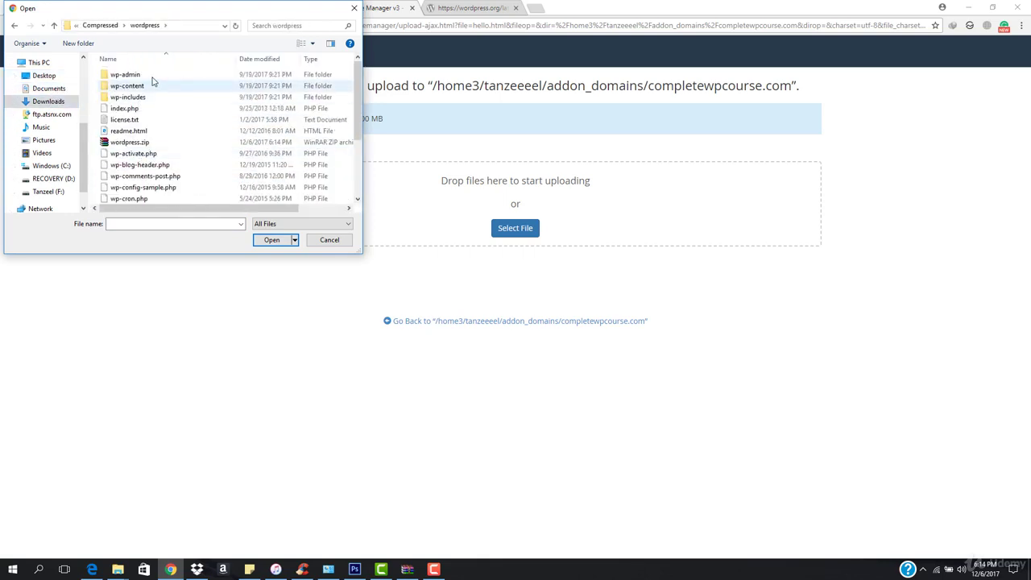
{"action": "left_click", "coordinate": [137, 142]}
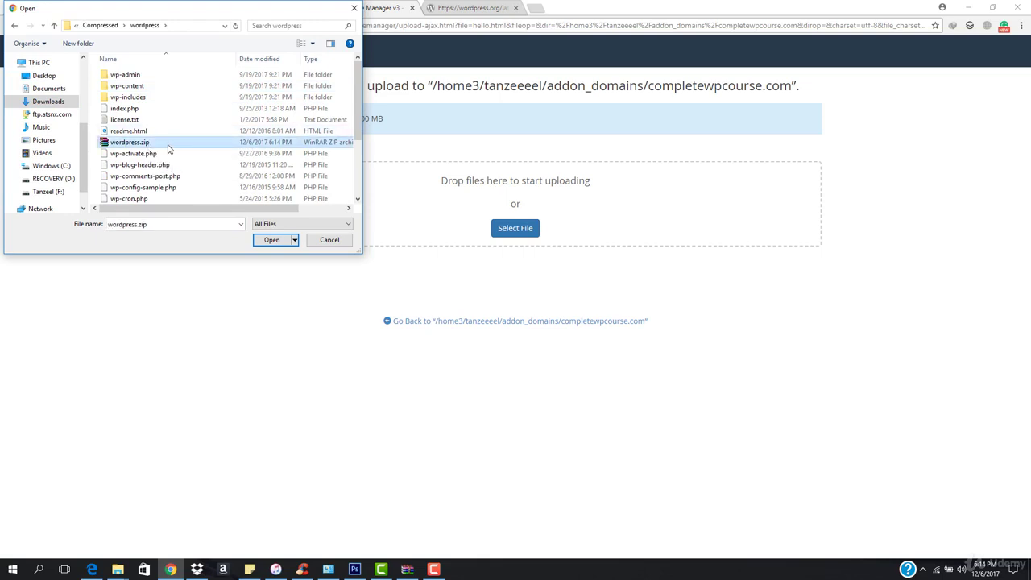
{"action": "double_click", "coordinate": [168, 146]}
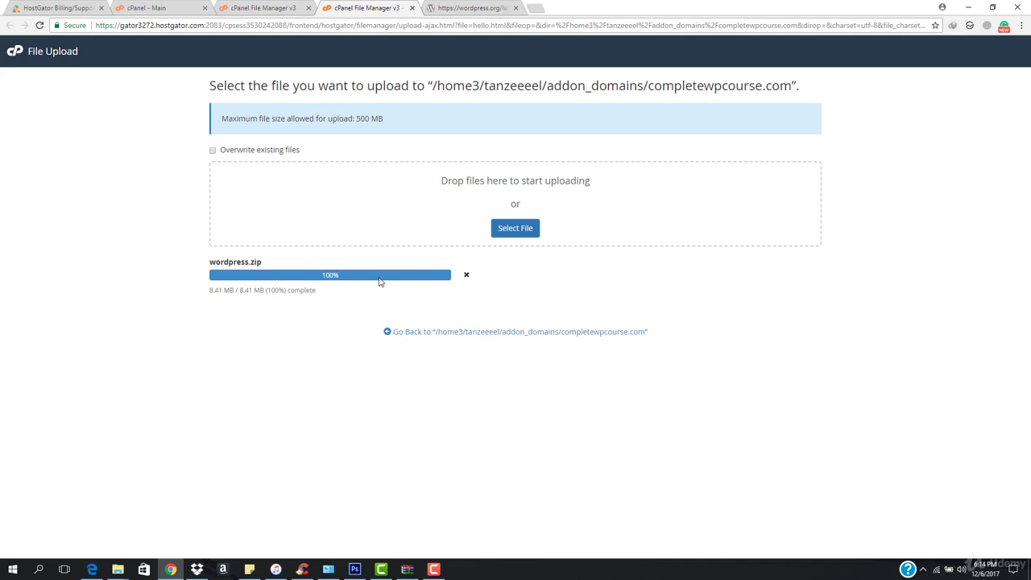
Step: Extract wordpress.zip into completewpcourse.com and reload the folder listing
{"action": "left_click", "coordinate": [474, 337]}
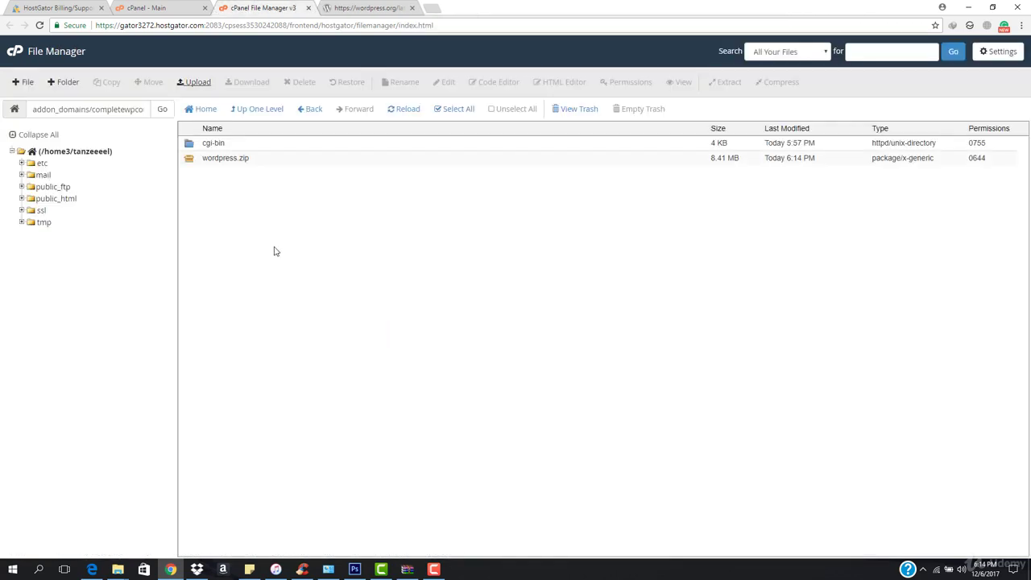
{"action": "right_click", "coordinate": [275, 162]}
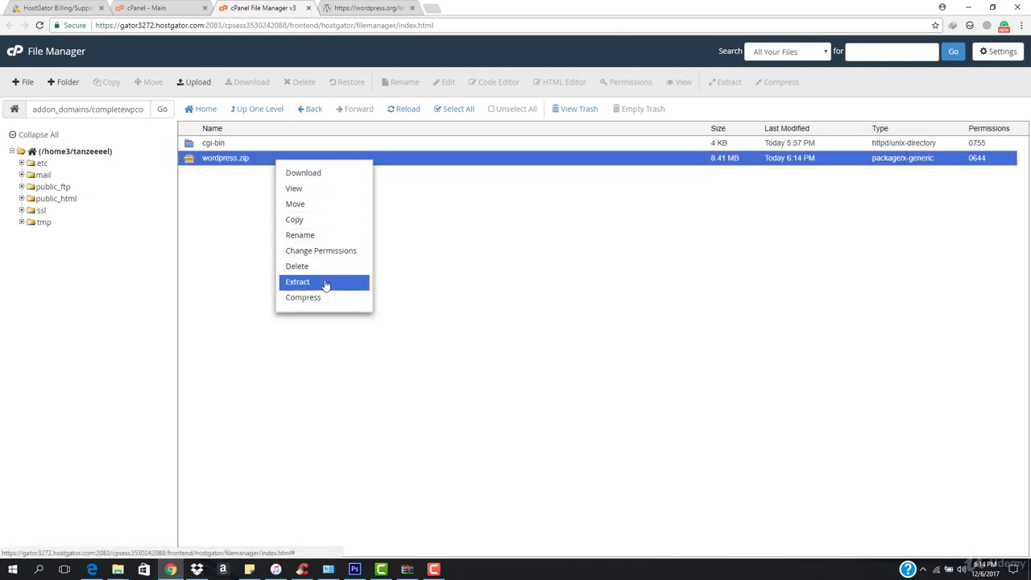
{"action": "left_click", "coordinate": [325, 285]}
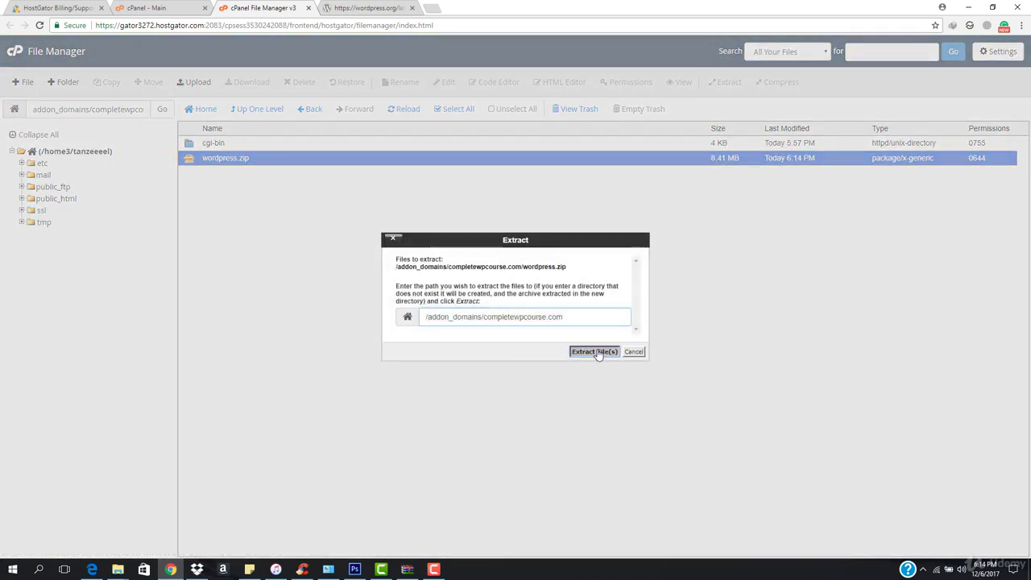
{"action": "left_click", "coordinate": [596, 353]}
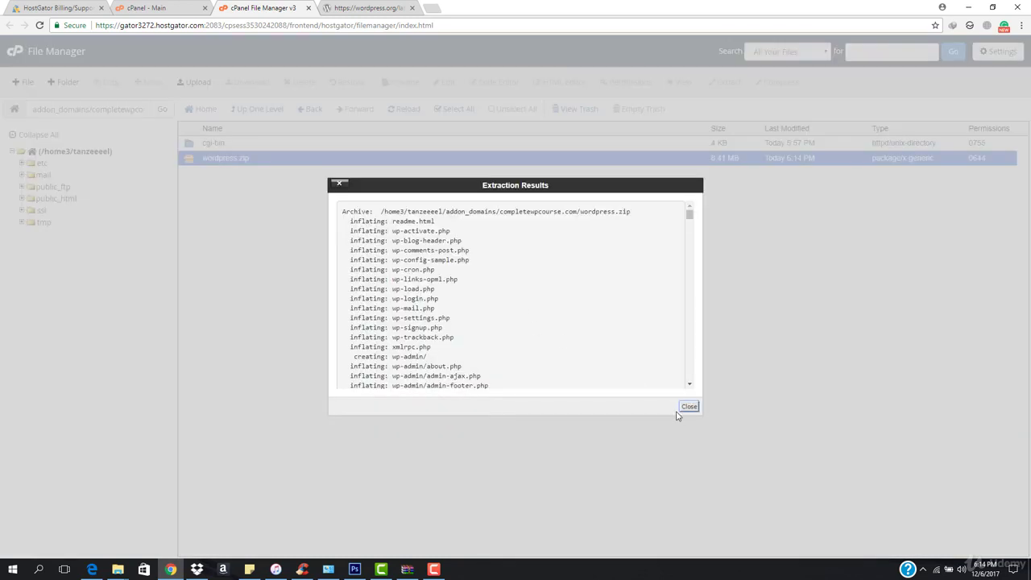
{"action": "left_click", "coordinate": [689, 406]}
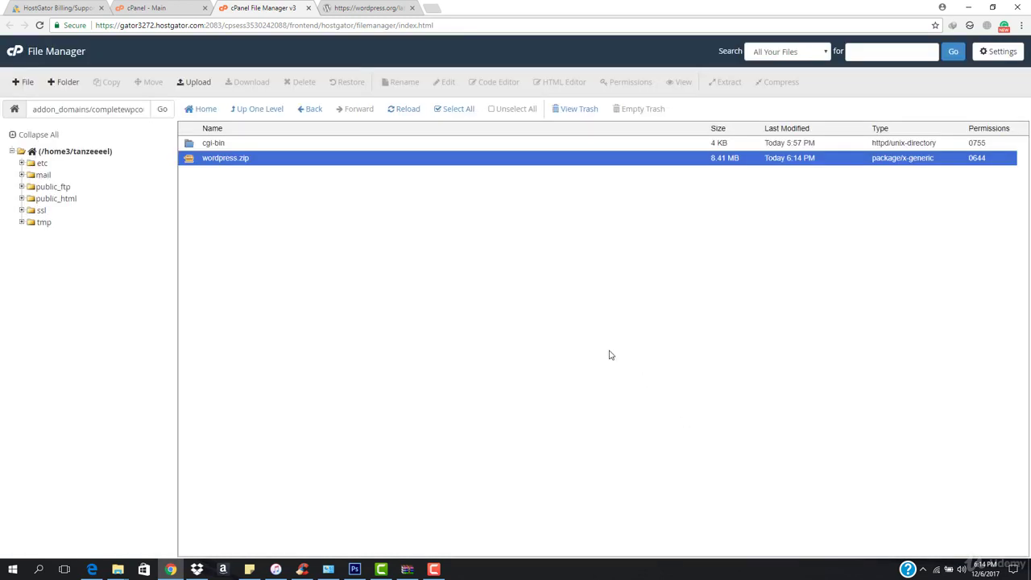
{"action": "left_click", "coordinate": [400, 111]}
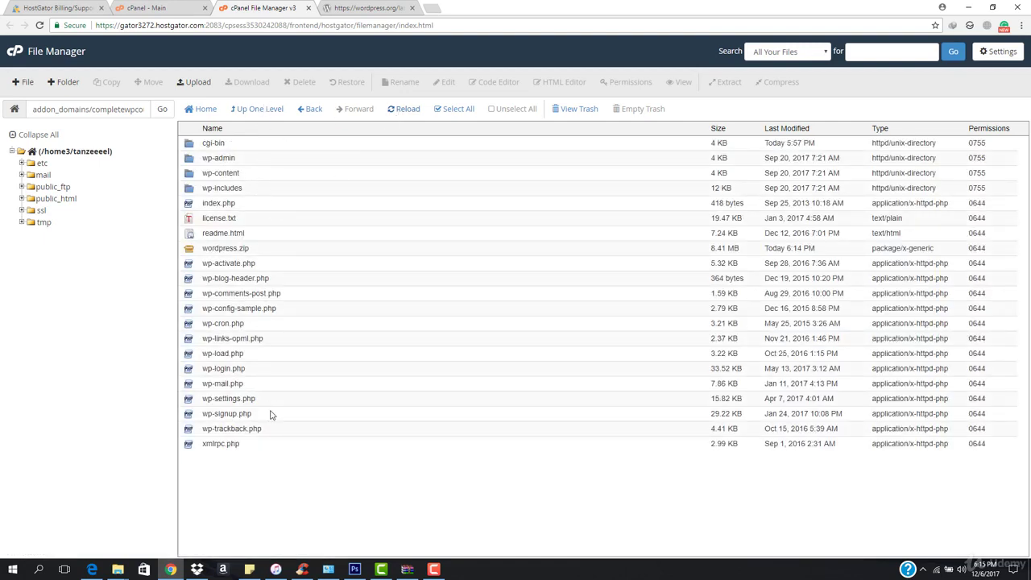
Step: Delete the wordpress.zip archive from completewpcourse.com
{"action": "left_click", "coordinate": [280, 251]}
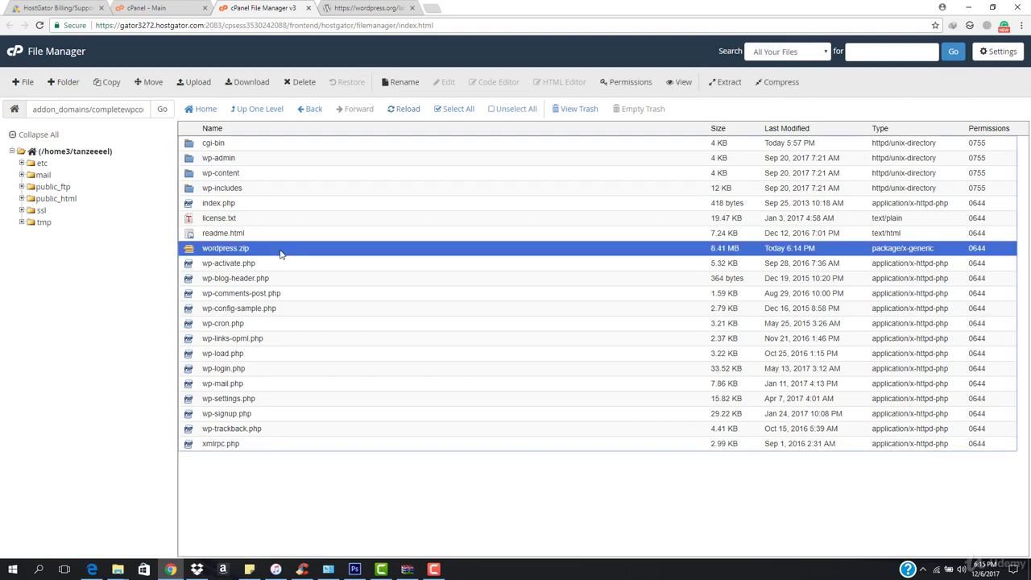
{"action": "key", "text": "Delete"}
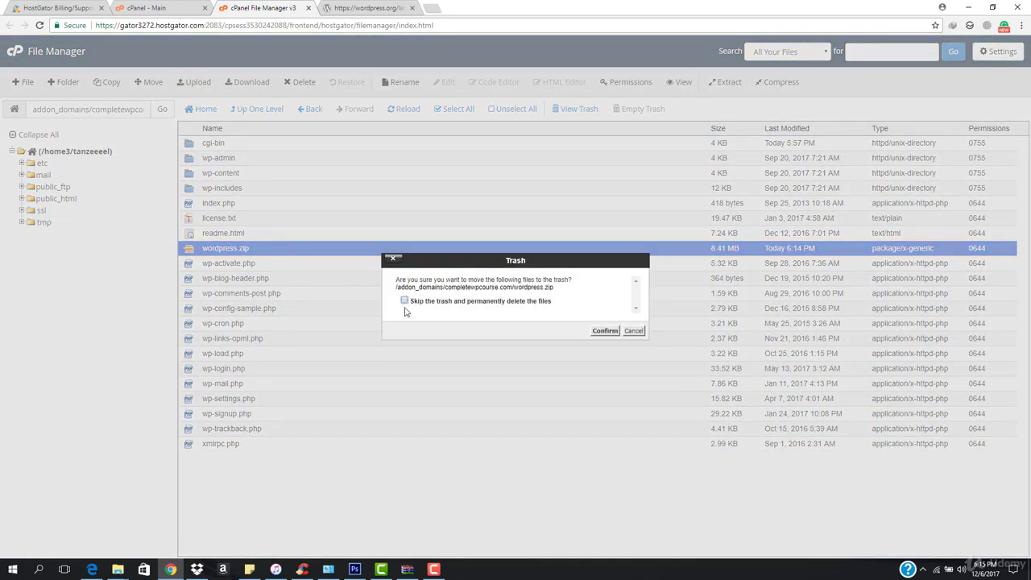
{"action": "left_click", "coordinate": [605, 330]}
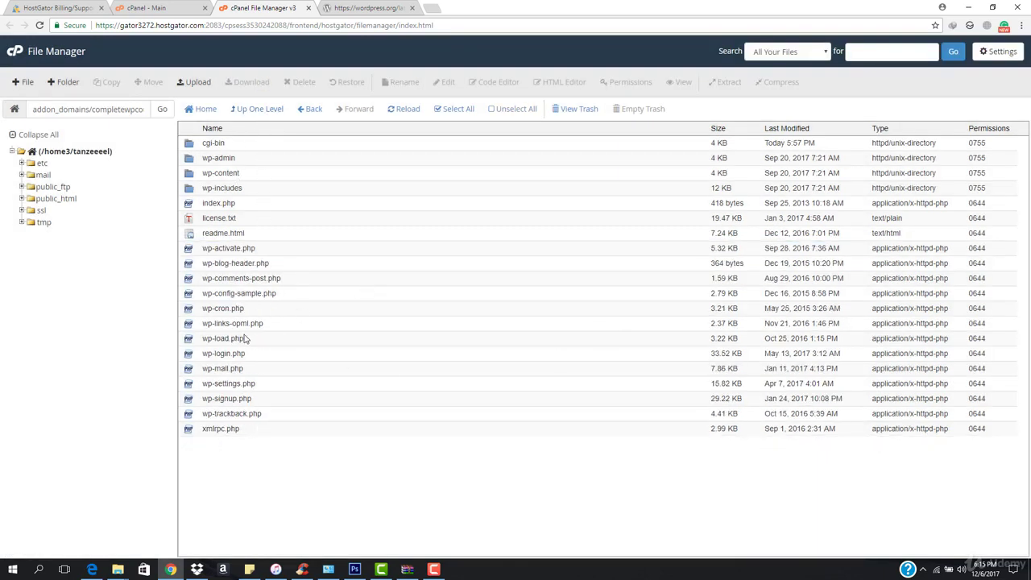
Step: Load completewpcourse.com in a new browser tab
{"action": "left_click", "coordinate": [435, 8]}
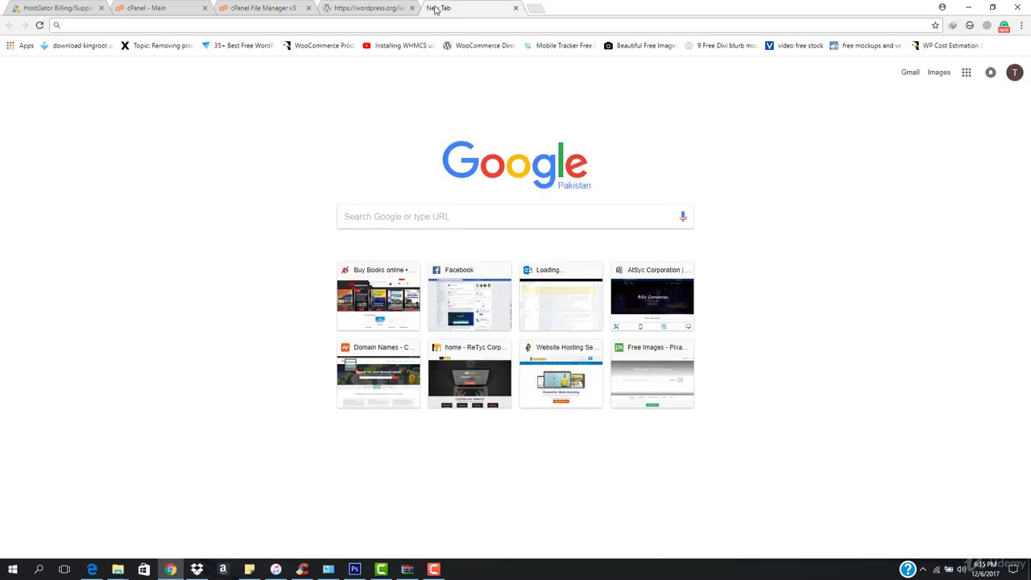
{"action": "type", "text": "ita"}
{"action": "key", "text": "BackSpace"}
{"action": "key", "text": "BackSpace"}
{"action": "key", "text": "BackSpace"}
{"action": "key", "text": "BackSpace"}
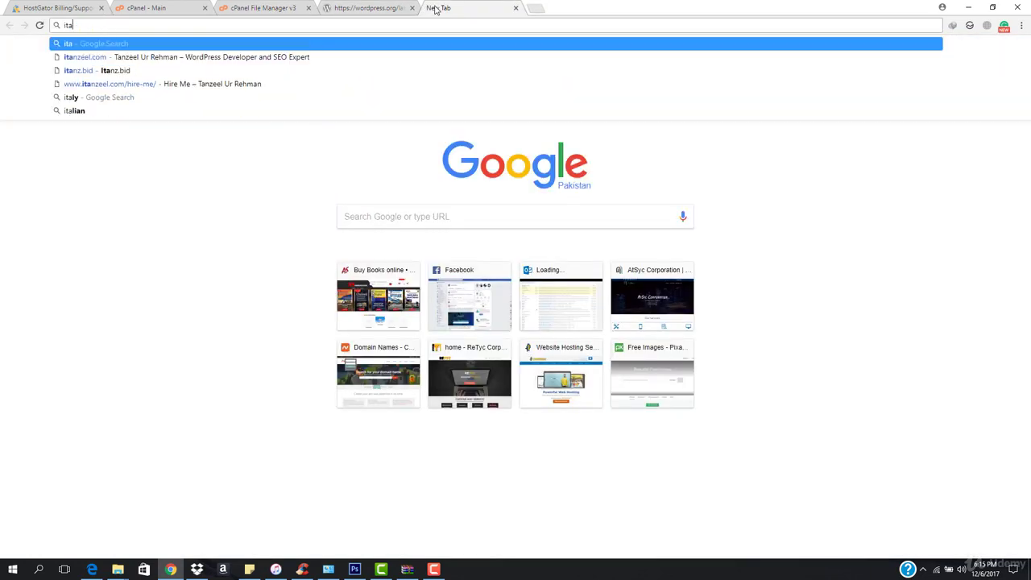
{"action": "type", "text": "com"}
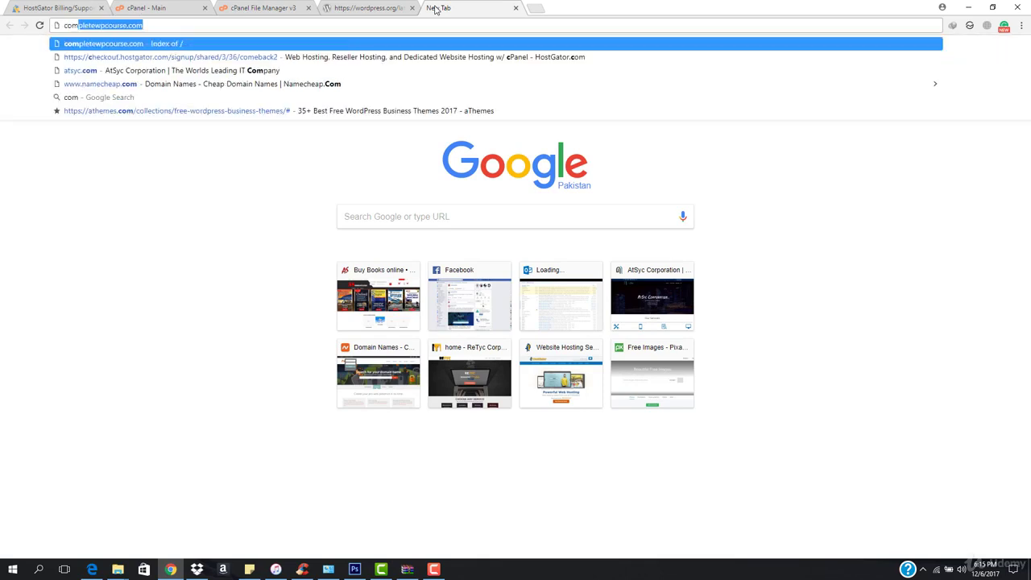
{"action": "key", "text": "Return"}
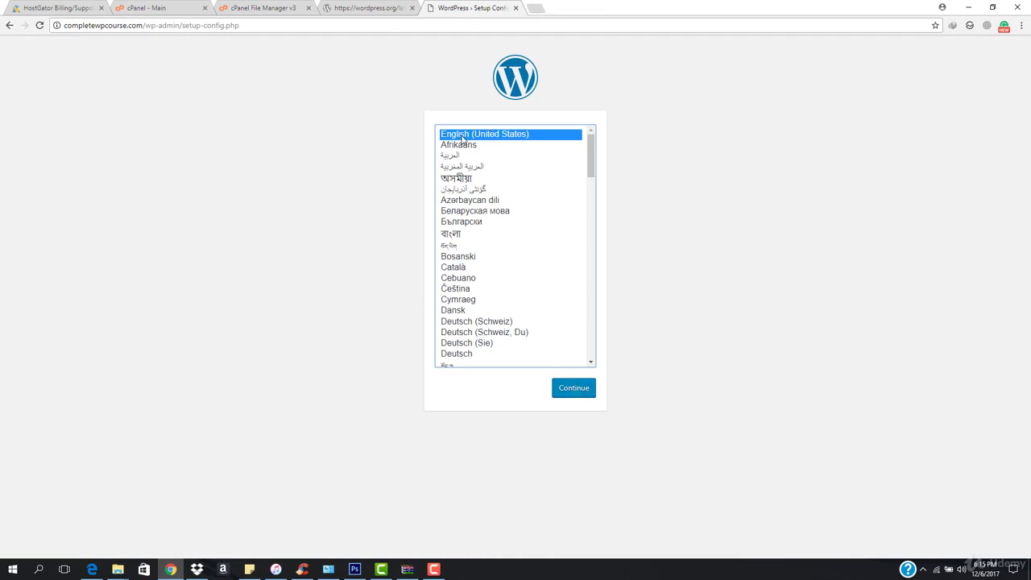
Step: Keep English (United States) and advance the WordPress wizard to the database connection form
{"action": "left_click", "coordinate": [587, 390]}
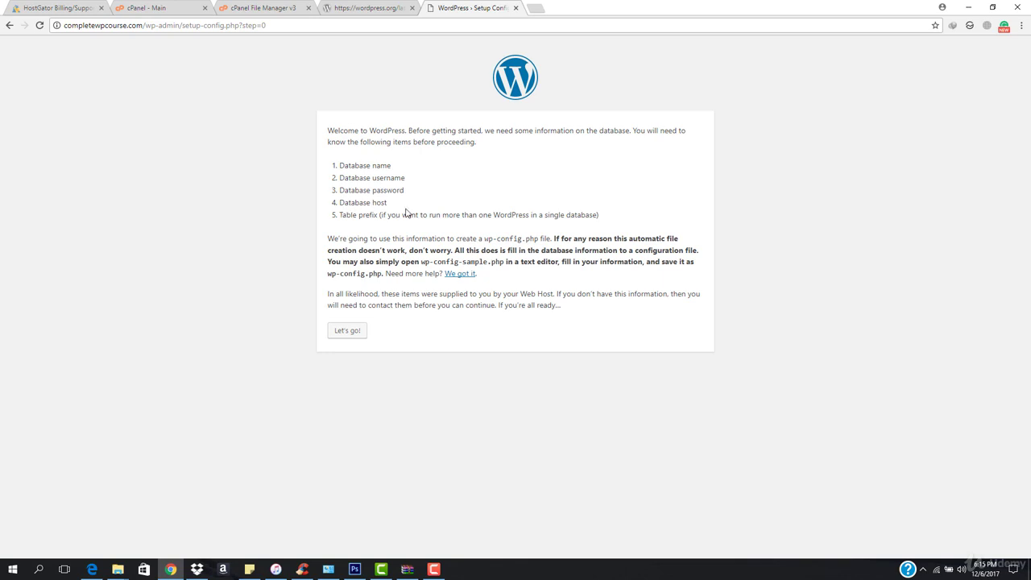
{"action": "left_click", "coordinate": [362, 333]}
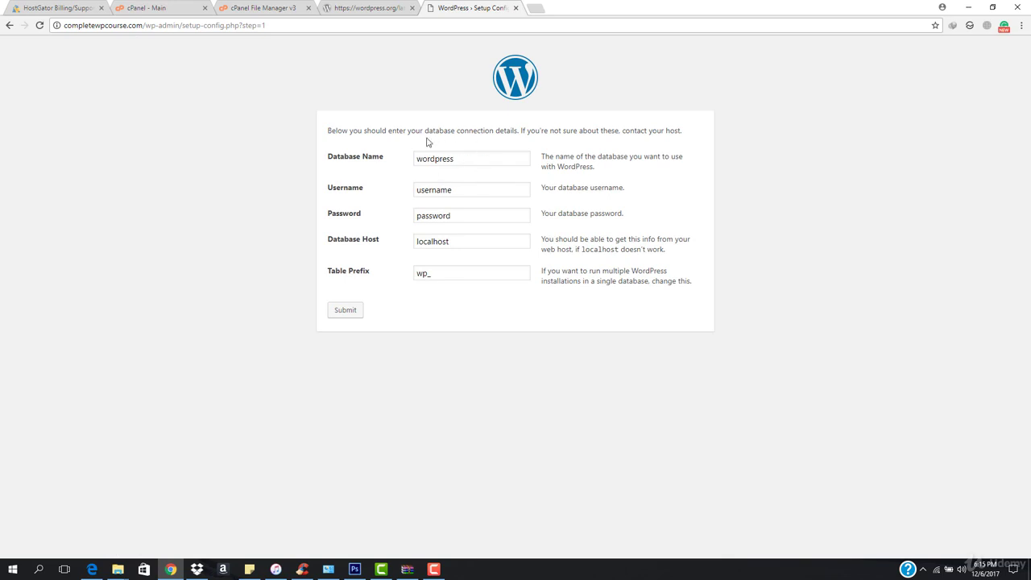
{"action": "left_click", "coordinate": [155, 6]}
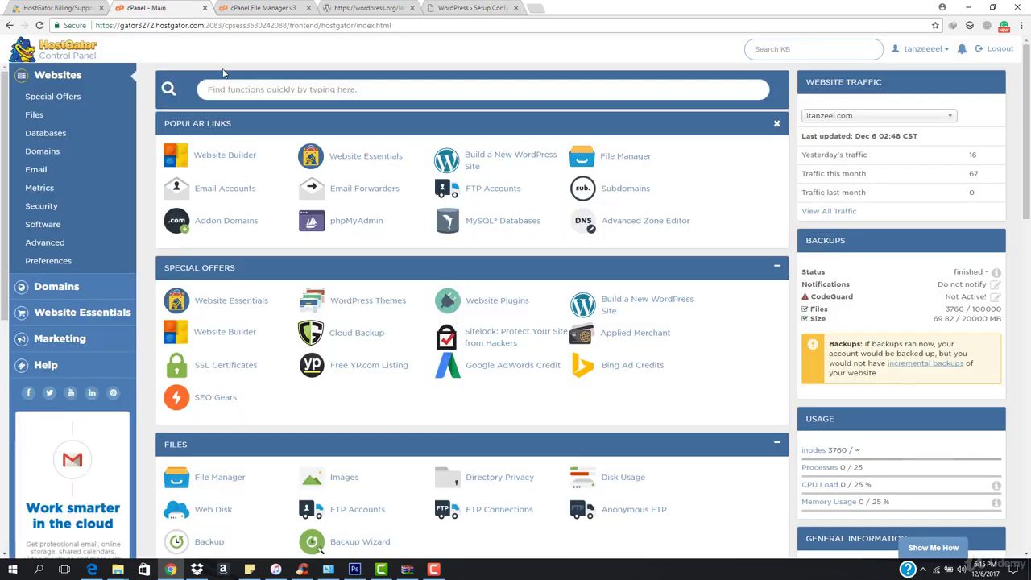
Step: Open cPanel's MySQL Databases page in a new tab
{"action": "left_click", "coordinate": [453, 8]}
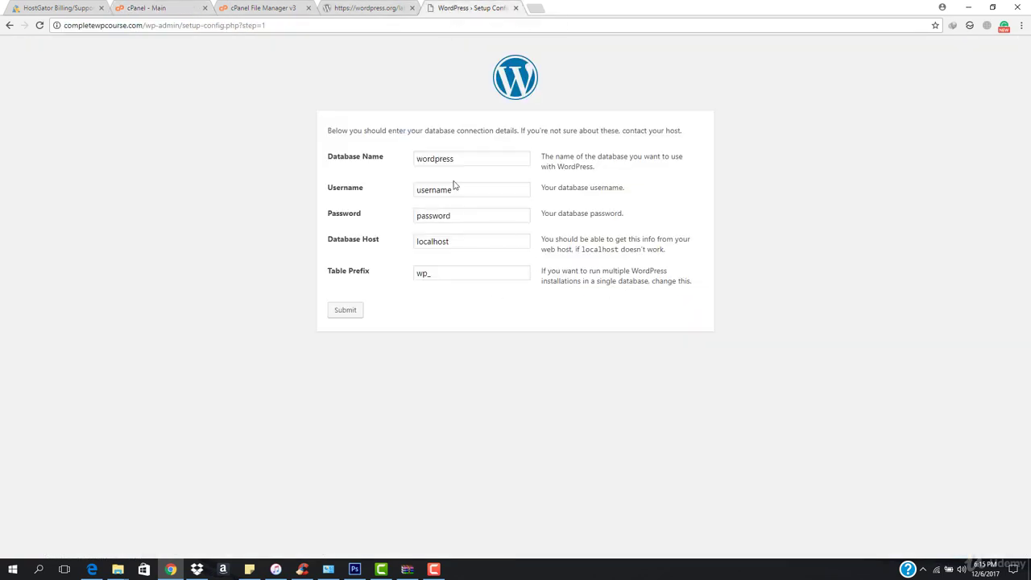
{"action": "left_click", "coordinate": [155, 8]}
{"action": "scroll", "coordinate": [266, 381], "scroll_direction": "down", "scroll_amount": 5}
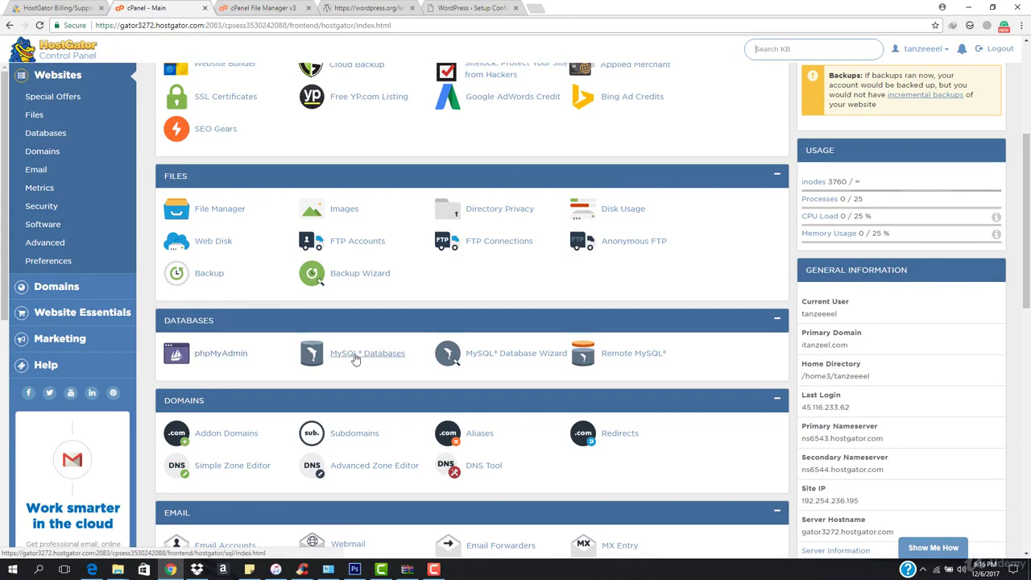
{"action": "right_click", "coordinate": [354, 359]}
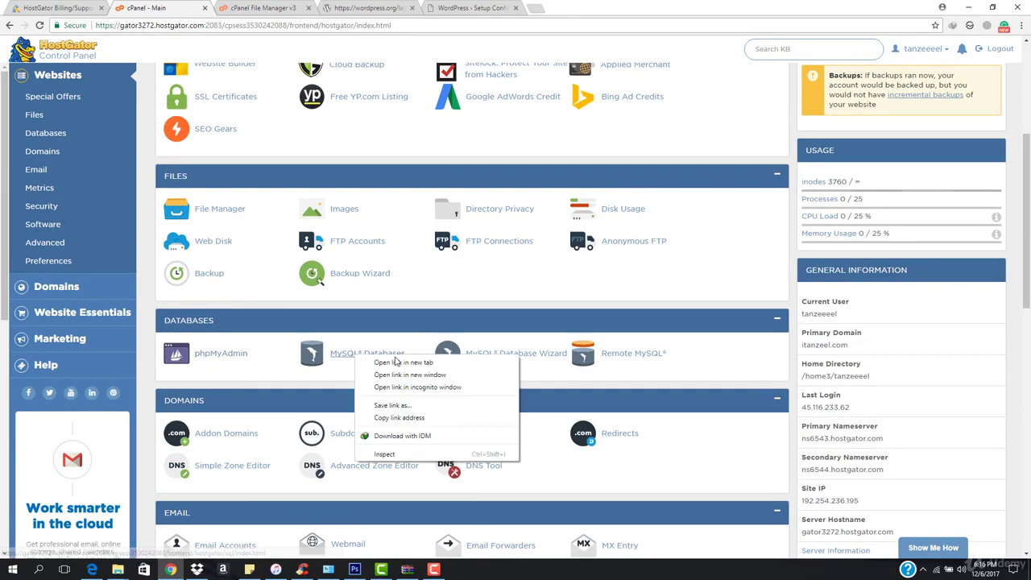
{"action": "left_click", "coordinate": [378, 360]}
{"action": "left_click", "coordinate": [256, 6]}
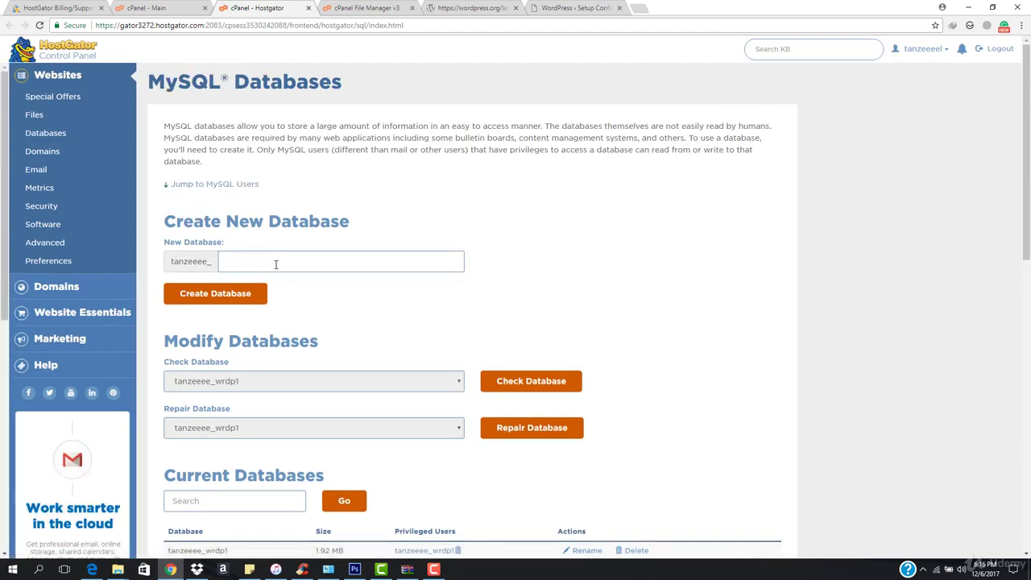
Step: Enter cwpcourse as the New Database name
{"action": "left_click", "coordinate": [276, 264]}
{"action": "type", "text": "co"}
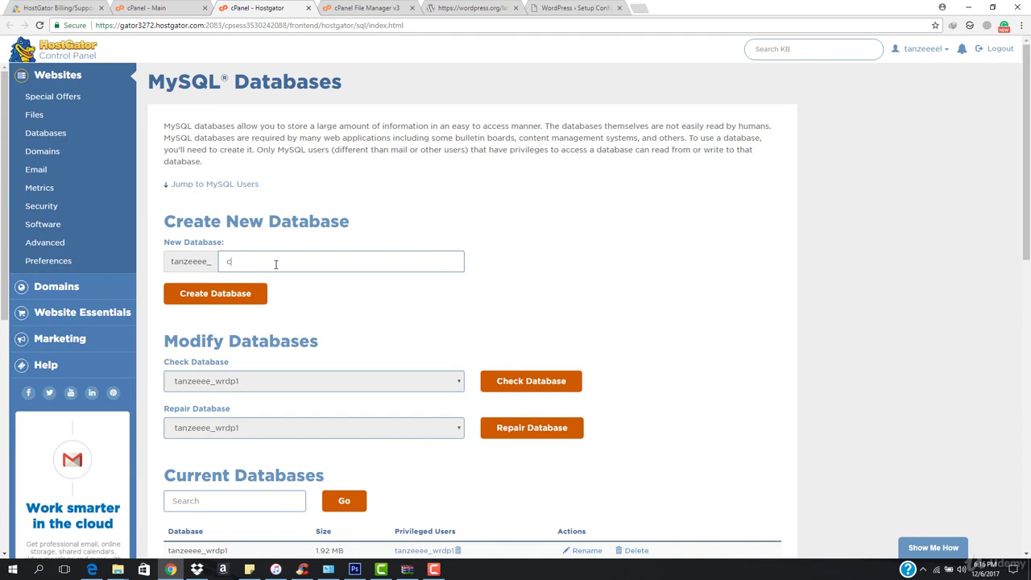
{"action": "type", "text": "pcourse"}
{"action": "scroll", "coordinate": [241, 242], "scroll_direction": "down", "scroll_amount": 2}
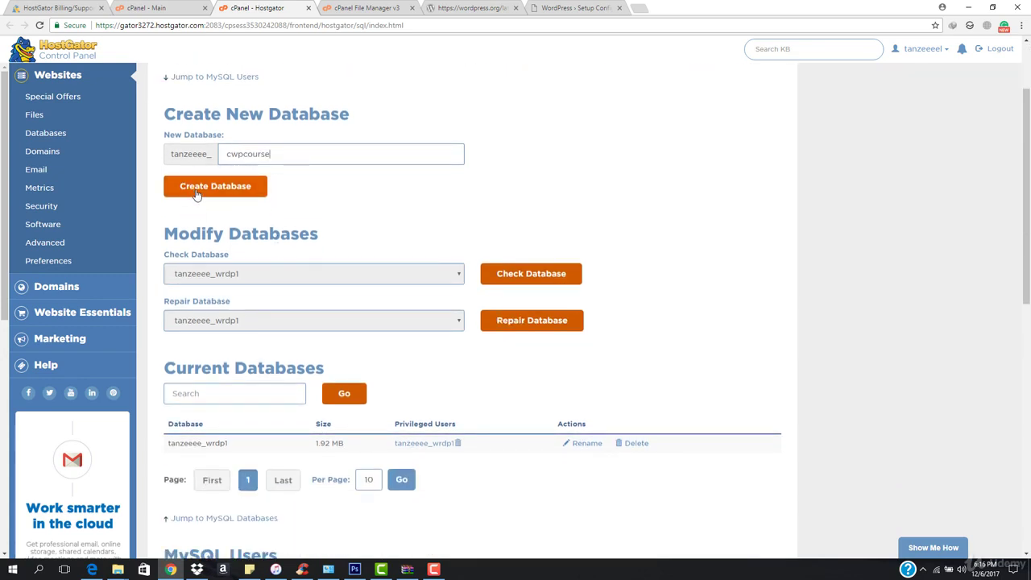
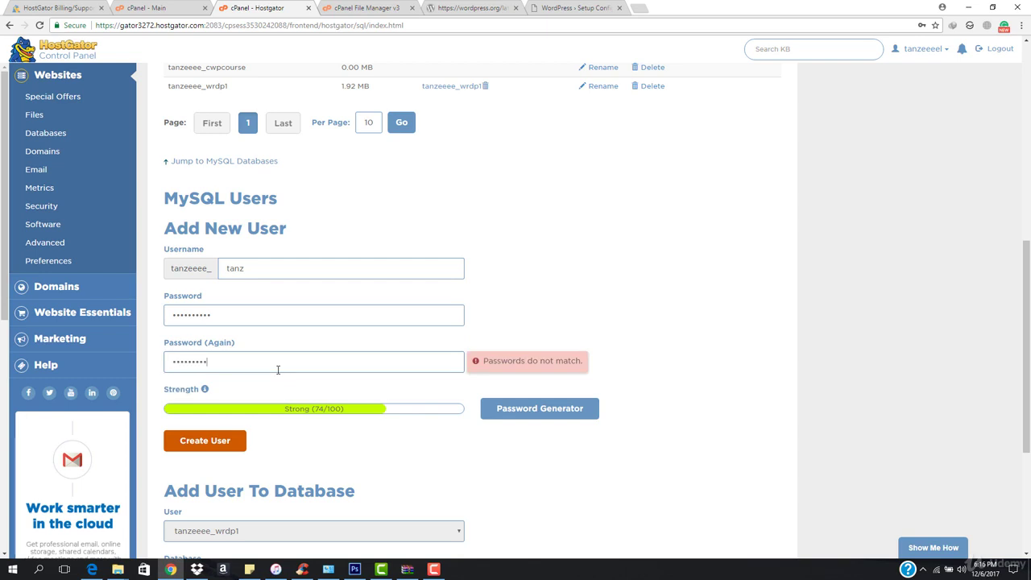
Step: Enter the new user's password, create the MySQL user, and go back to MySQL Databases
{"action": "type", "text": "*"}
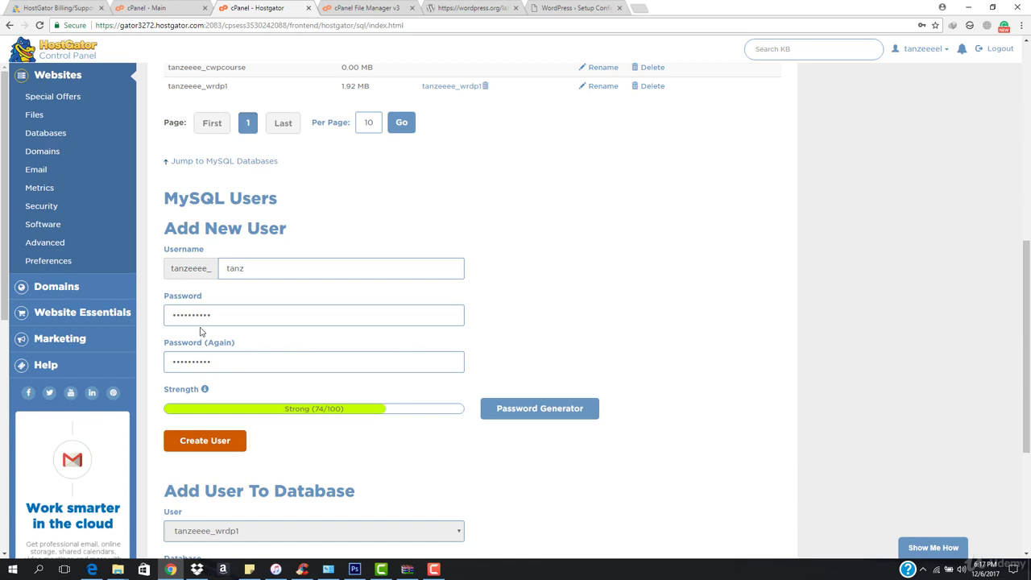
{"action": "left_click", "coordinate": [214, 447]}
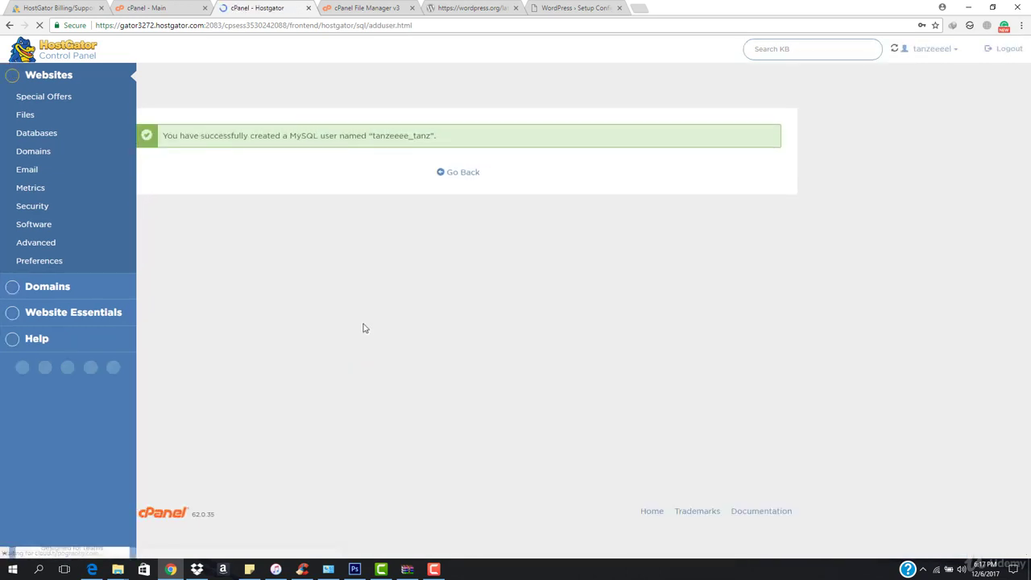
{"action": "left_click", "coordinate": [474, 168]}
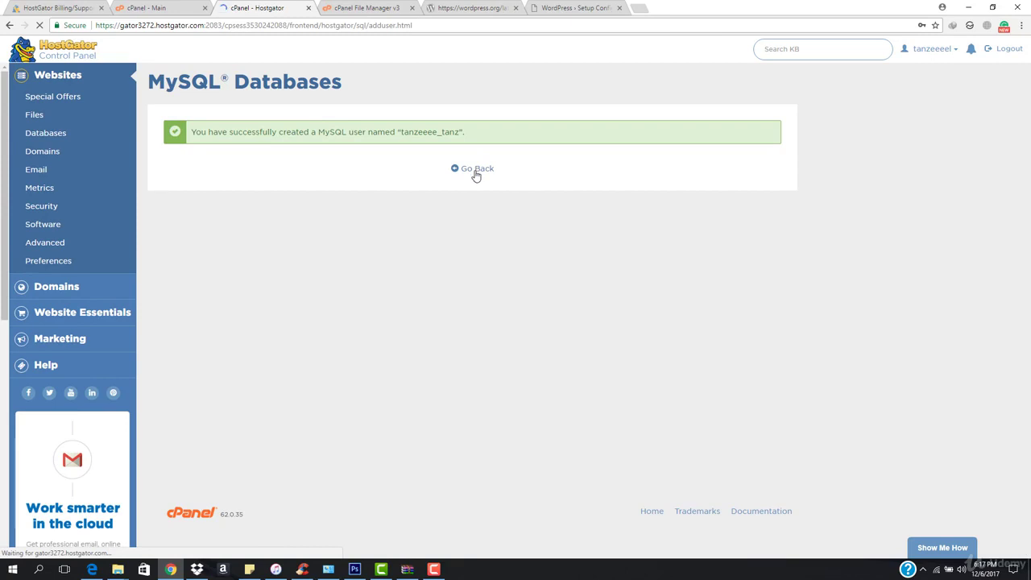
Step: Add the new MySQL user to the cwpcourse database with All Privileges, then return
{"action": "scroll", "coordinate": [406, 299], "scroll_direction": "down", "scroll_amount": 7}
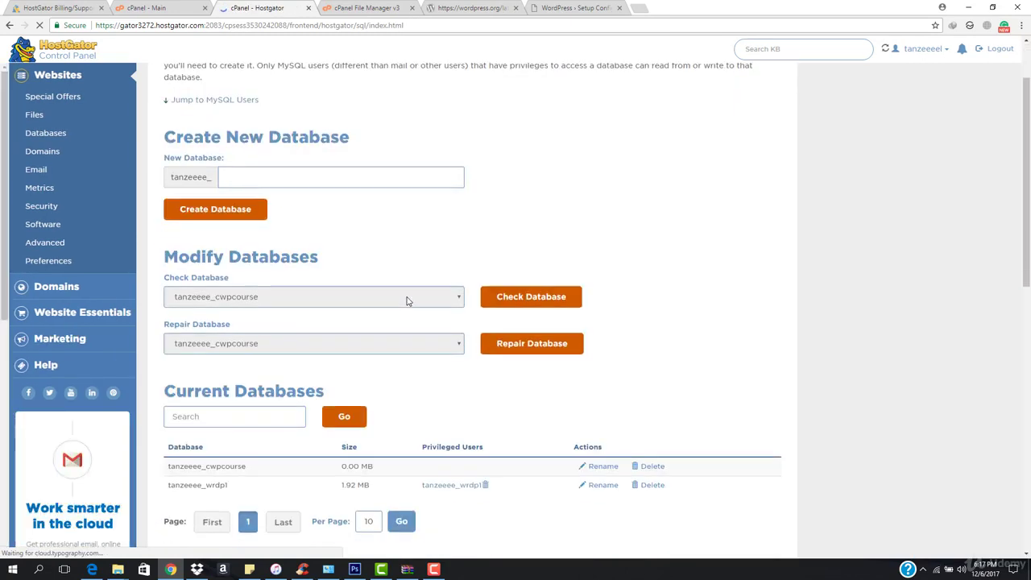
{"action": "scroll", "coordinate": [406, 300], "scroll_direction": "down", "scroll_amount": 2}
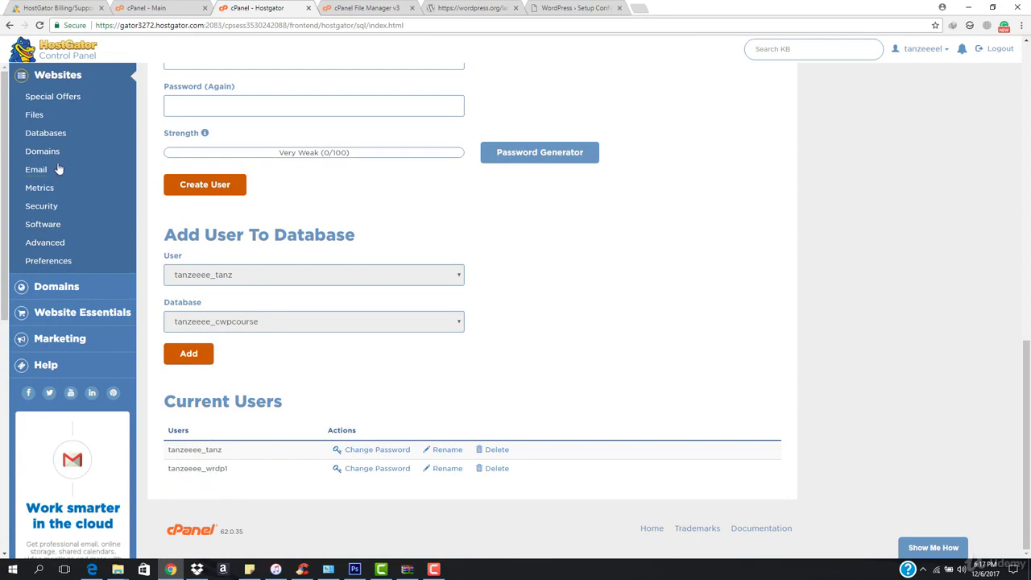
{"action": "scroll", "coordinate": [58, 169], "scroll_direction": "up", "scroll_amount": 1}
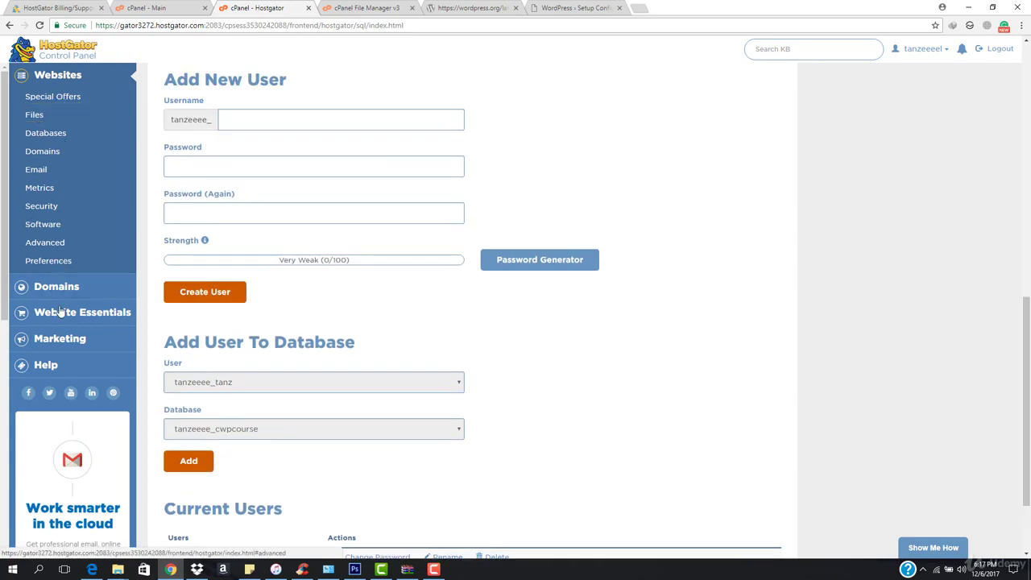
{"action": "scroll", "coordinate": [233, 360], "scroll_direction": "down", "scroll_amount": 1}
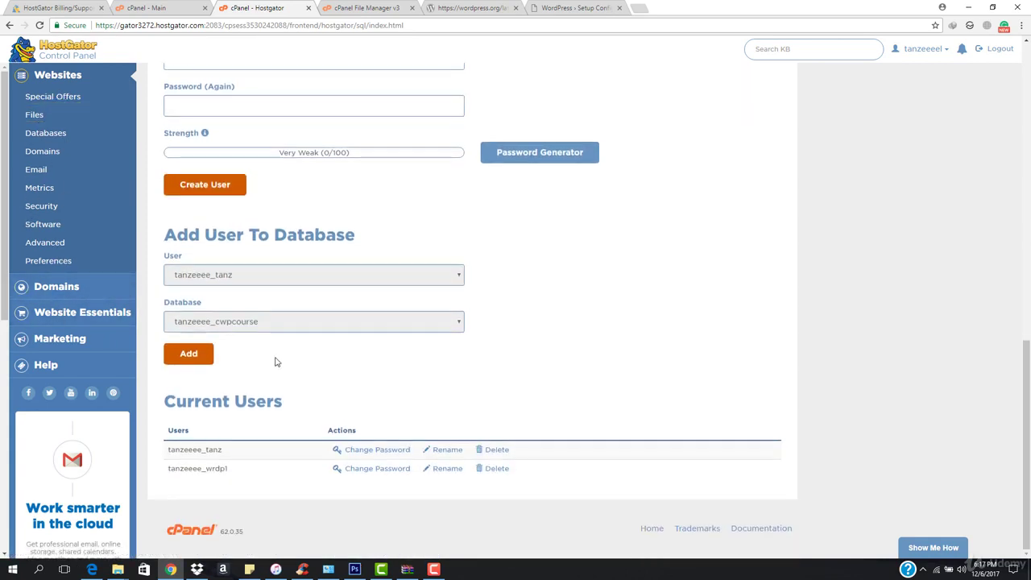
{"action": "left_click", "coordinate": [258, 274]}
{"action": "left_click", "coordinate": [257, 279]}
{"action": "left_click", "coordinate": [193, 356]}
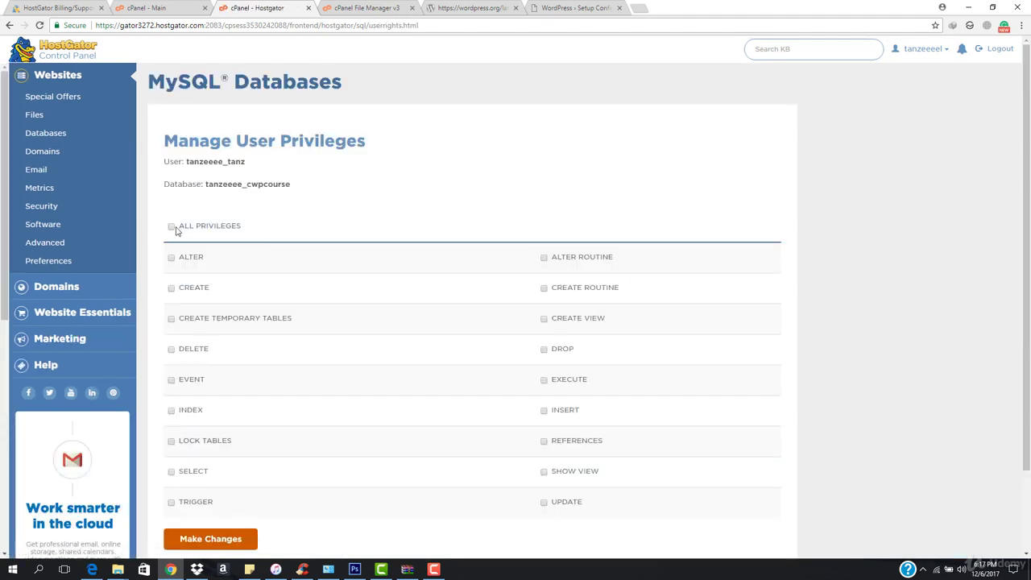
{"action": "scroll", "coordinate": [242, 241], "scroll_direction": "down", "scroll_amount": 2}
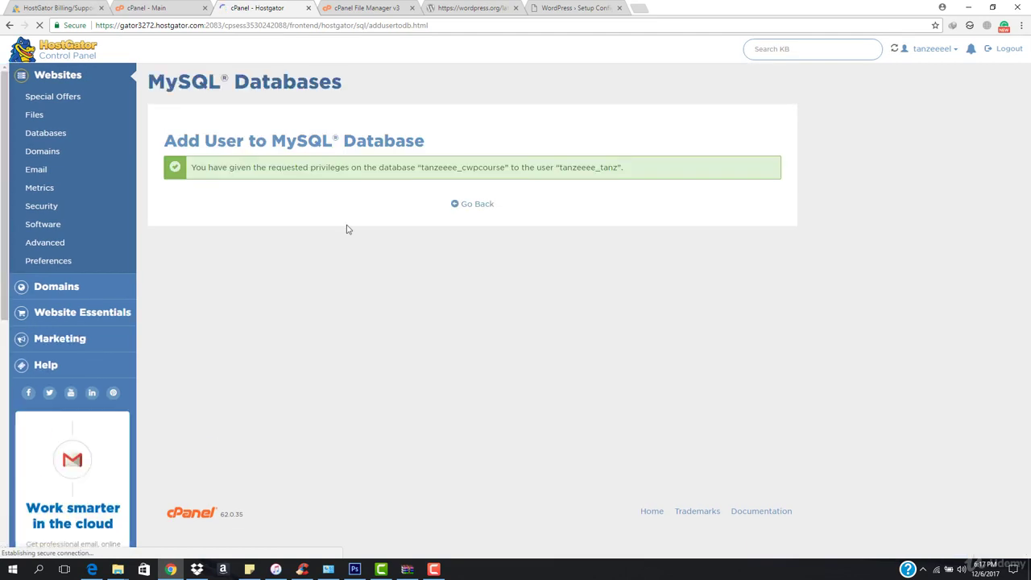
{"action": "left_click", "coordinate": [477, 206]}
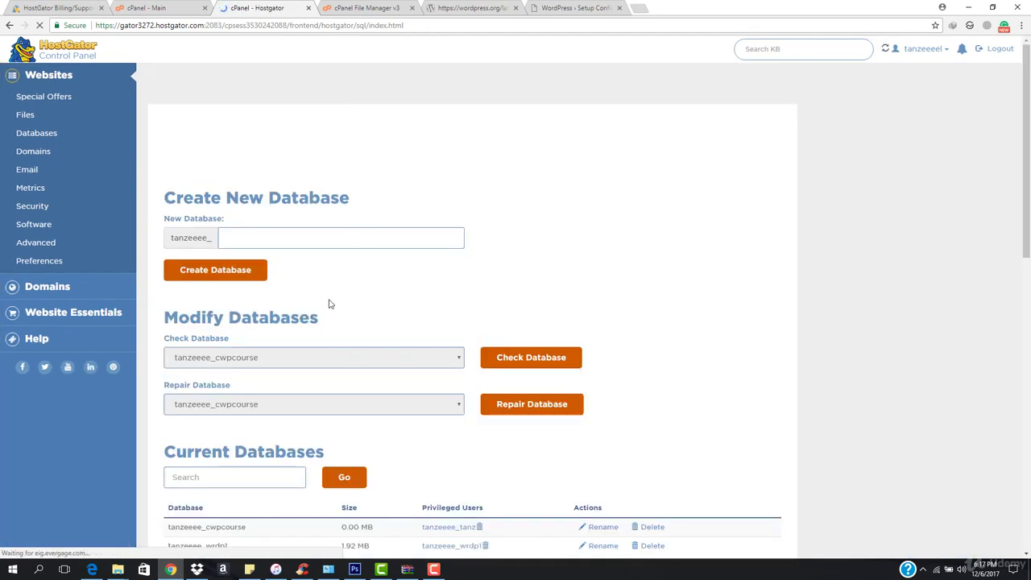
Step: Copy the cwpcourse database's full name from Current Databases and switch to the WordPress setup tab
{"action": "scroll", "coordinate": [403, 324], "scroll_direction": "down", "scroll_amount": 3}
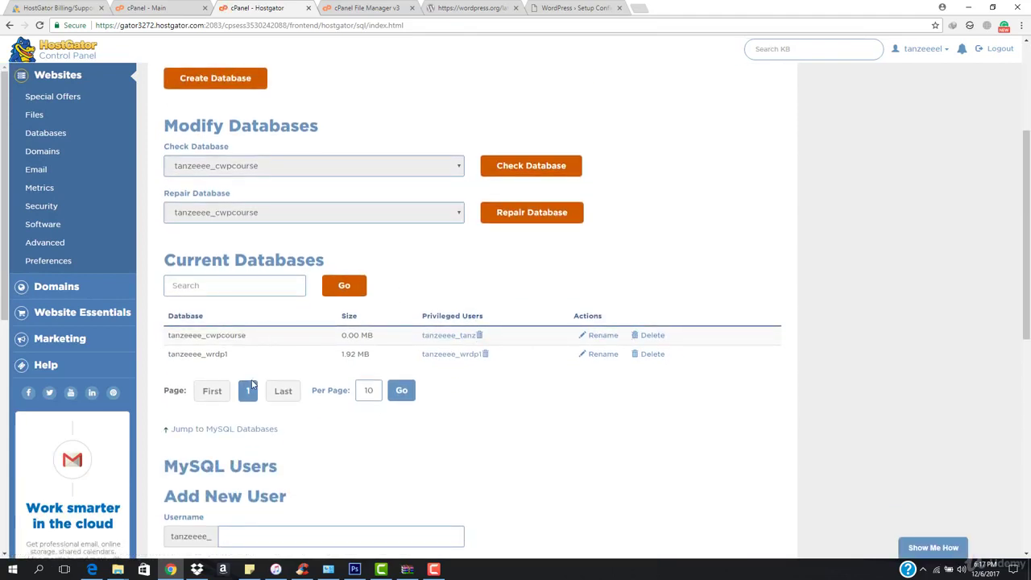
{"action": "scroll", "coordinate": [252, 379], "scroll_direction": "down", "scroll_amount": 2}
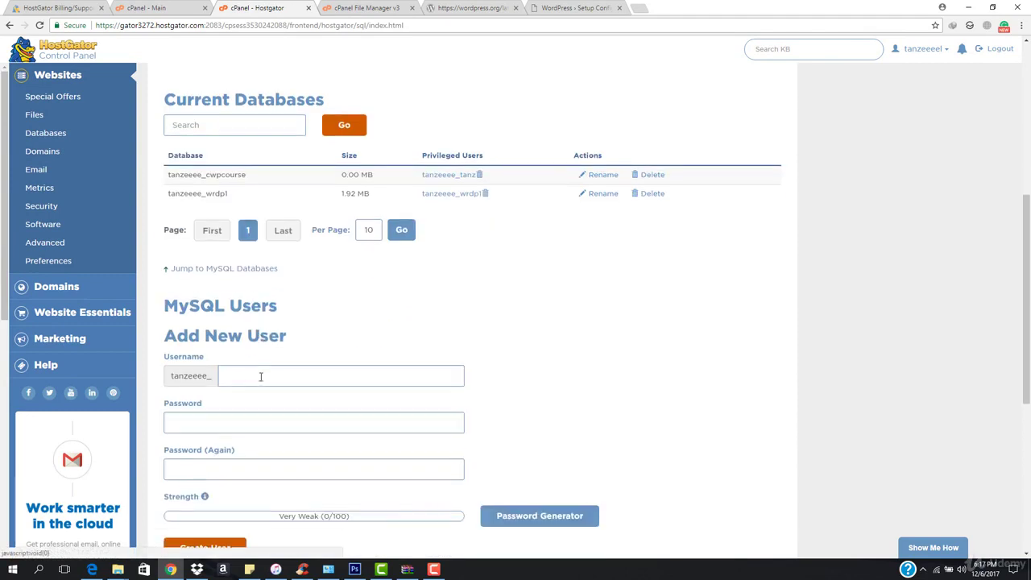
{"action": "double_click", "coordinate": [198, 172]}
{"action": "key", "text": "ctrl+c"}
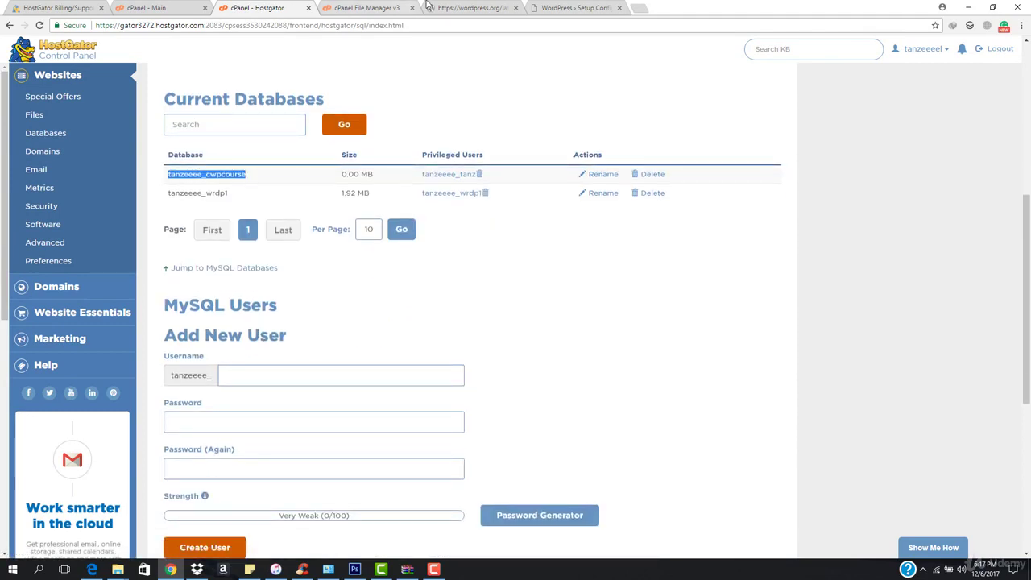
{"action": "left_click", "coordinate": [484, 7]}
Step: Paste the copied cwpcourse database name into the Database Name field
{"action": "left_click", "coordinate": [559, 7]}
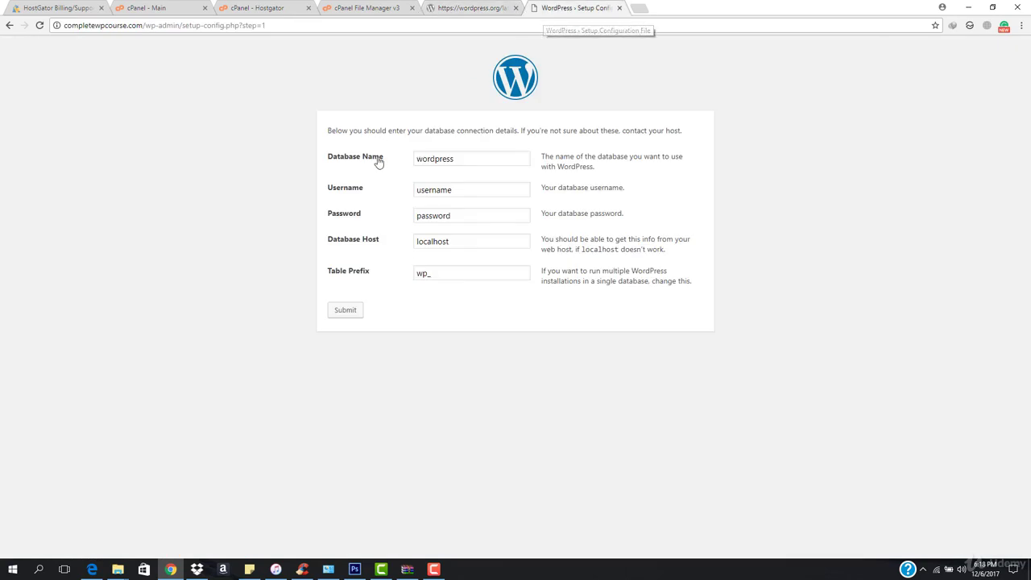
{"action": "double_click", "coordinate": [470, 161]}
{"action": "key", "text": "ctrl+v"}
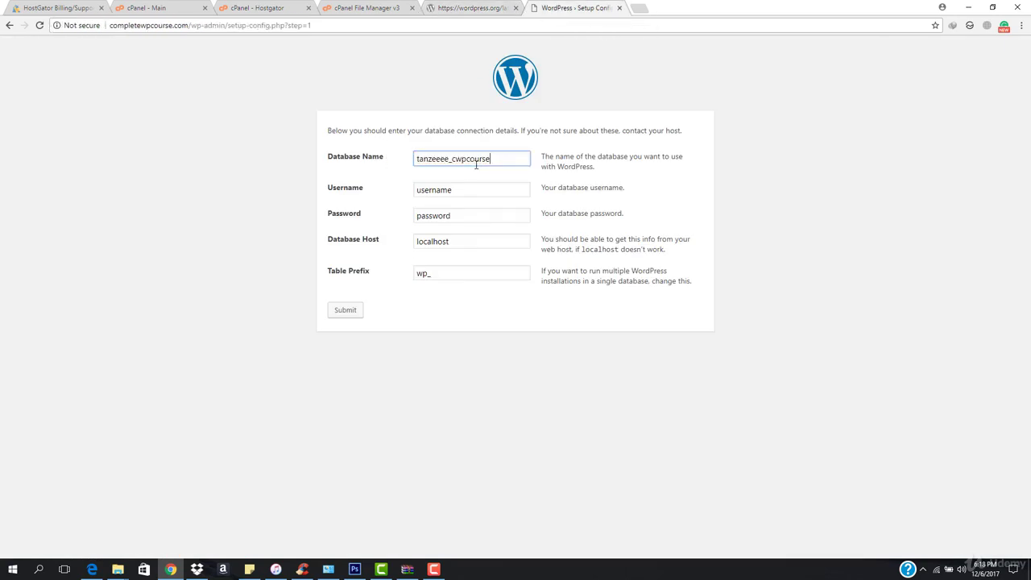
Step: Copy the privileged user's name from cPanel and paste it as the database username
{"action": "double_click", "coordinate": [474, 191]}
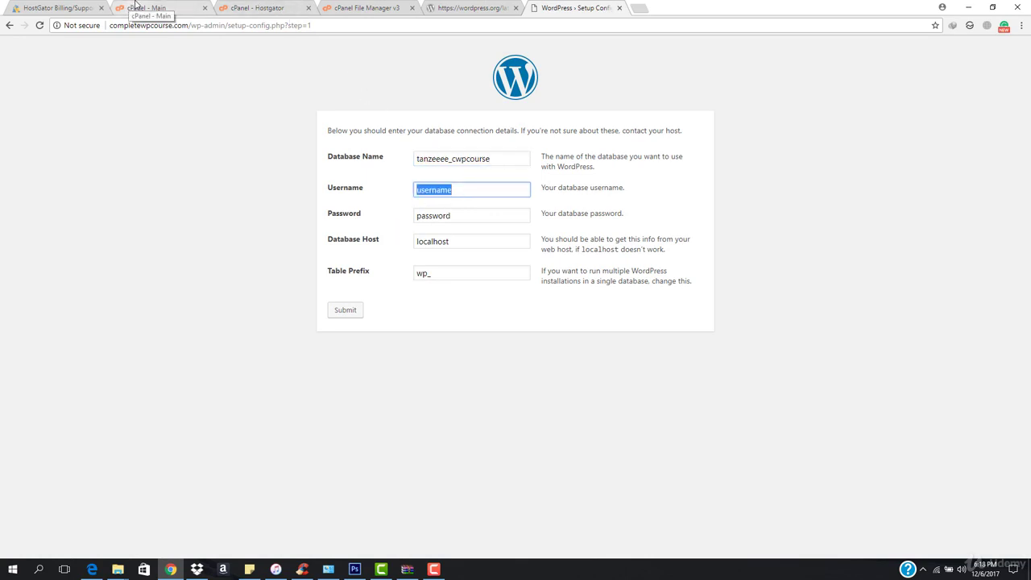
{"action": "left_click", "coordinate": [370, 8]}
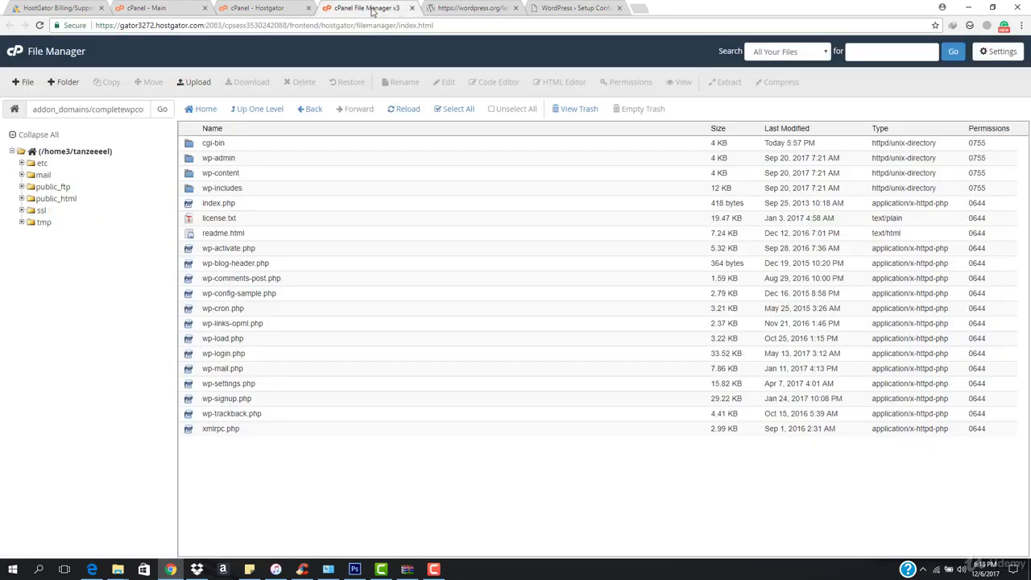
{"action": "left_click", "coordinate": [284, 9]}
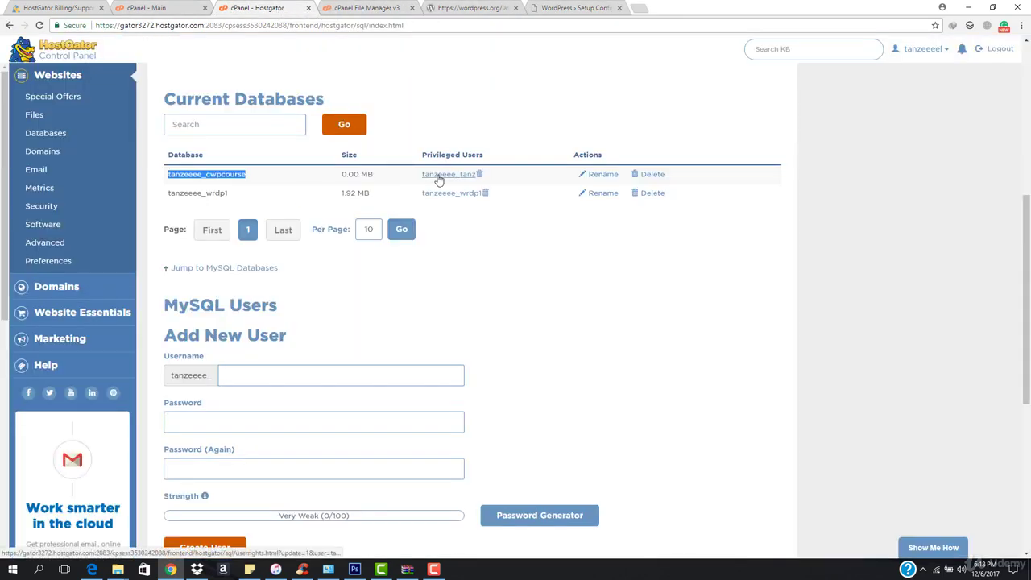
{"action": "left_click_drag", "start_coordinate": [420, 175], "coordinate": [477, 175]}
{"action": "key", "text": "ctrl+c"}
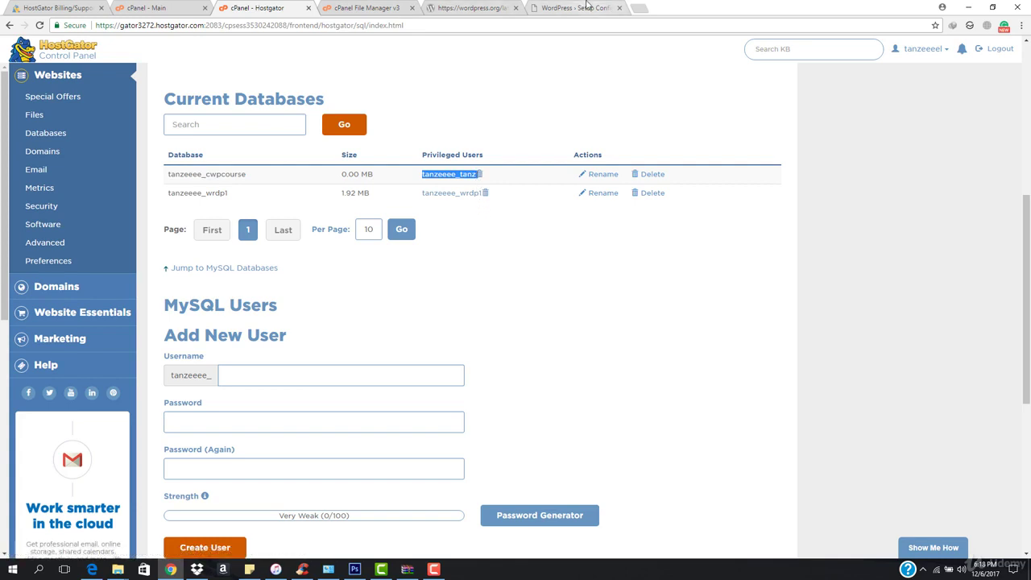
{"action": "left_click", "coordinate": [587, 7]}
{"action": "key", "text": "ctrl+v"}
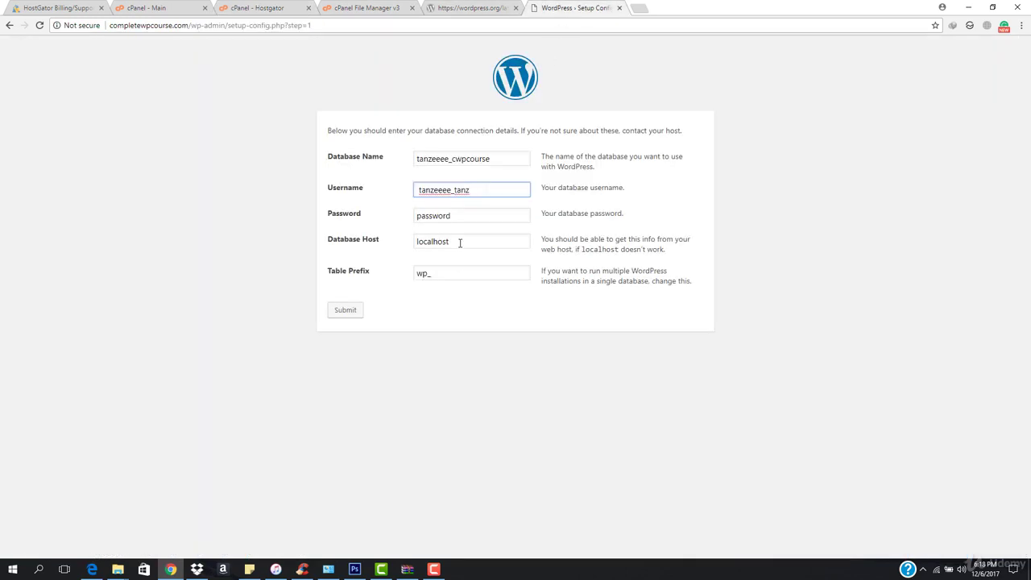
Step: Paste the database password and set the table prefix to wpmain_
{"action": "left_click", "coordinate": [459, 216]}
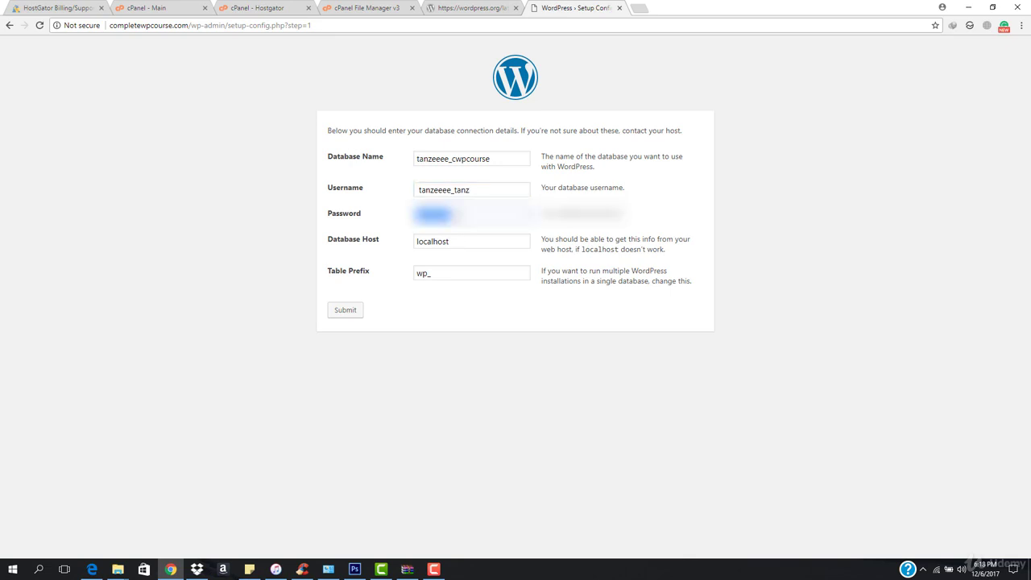
{"action": "key", "text": "ctrl+v"}
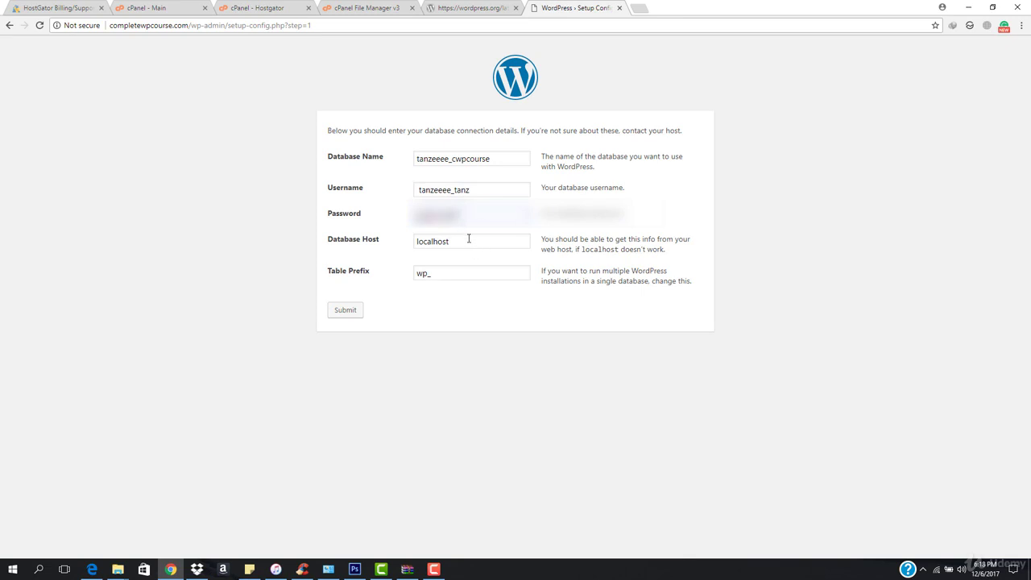
{"action": "left_click", "coordinate": [427, 274]}
{"action": "type", "text": "main"}
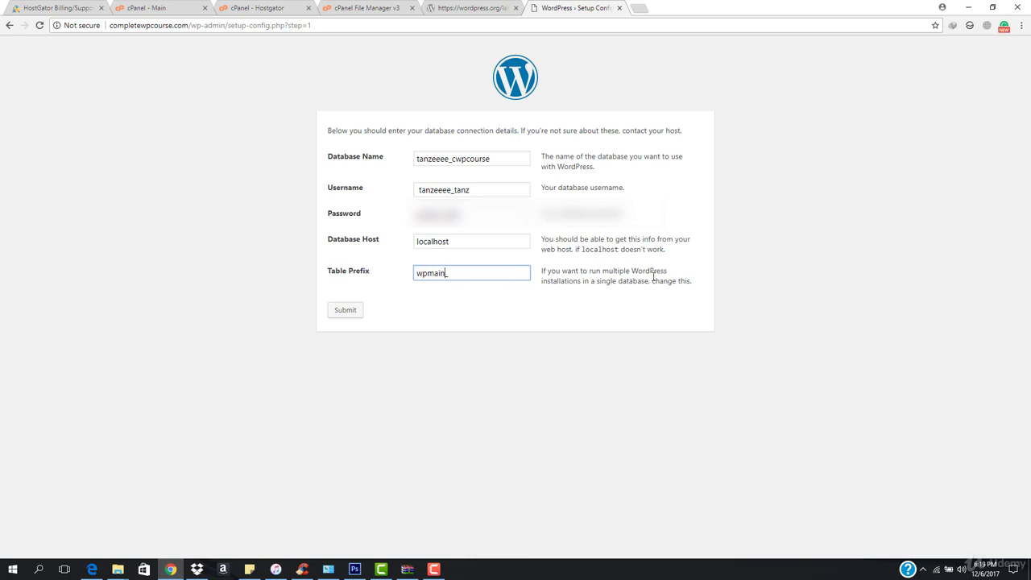
Step: Submit the details, then after the connection error re-paste the correct password and resubmit
{"action": "left_click", "coordinate": [342, 312]}
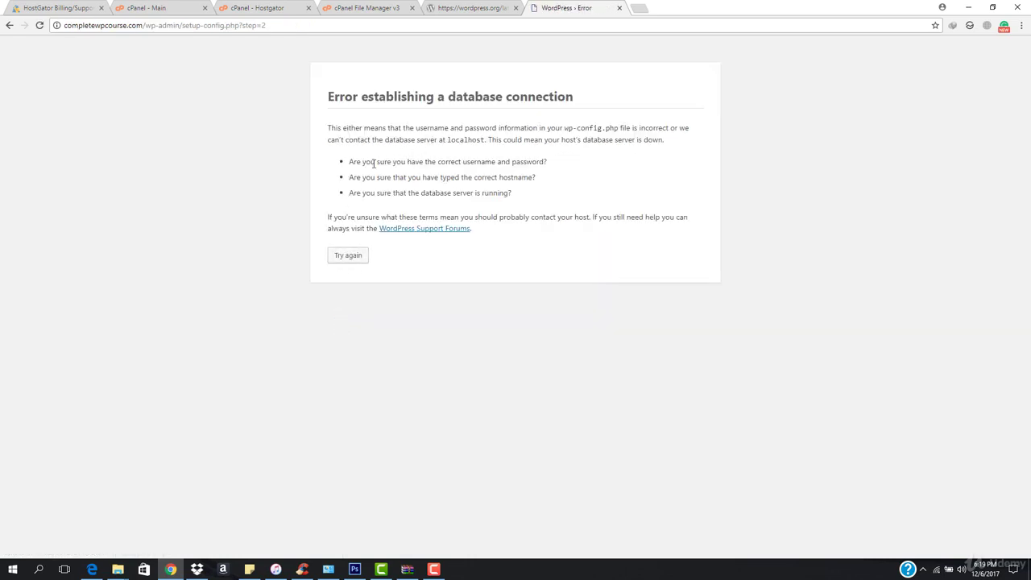
{"action": "left_click", "coordinate": [339, 259]}
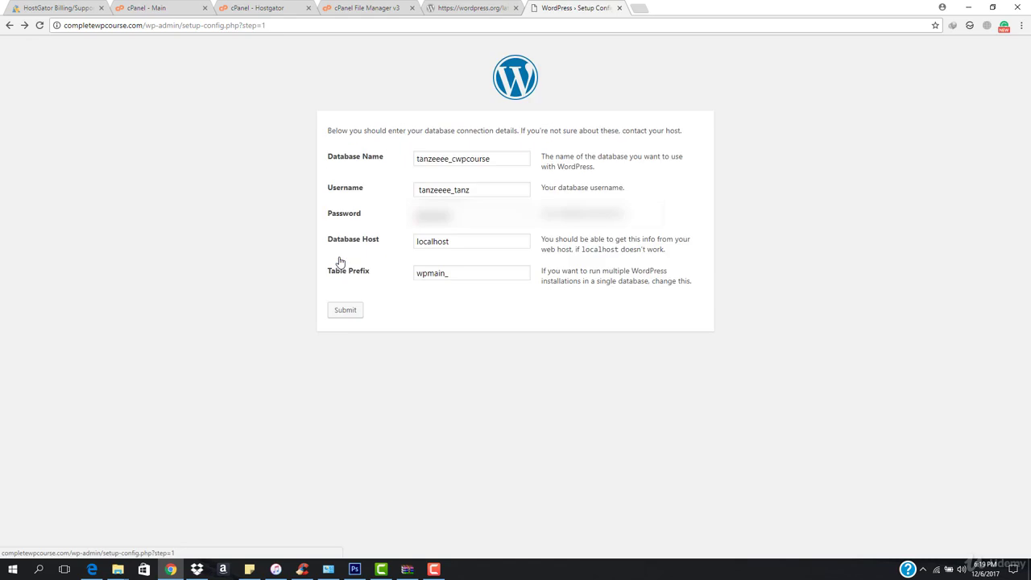
{"action": "left_click", "coordinate": [513, 156]}
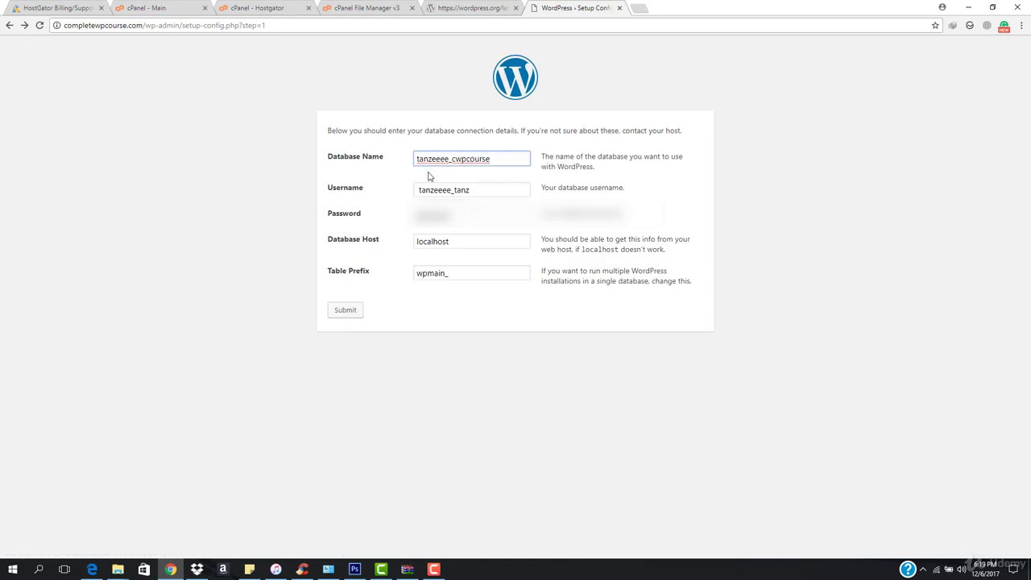
{"action": "left_click", "coordinate": [496, 187]}
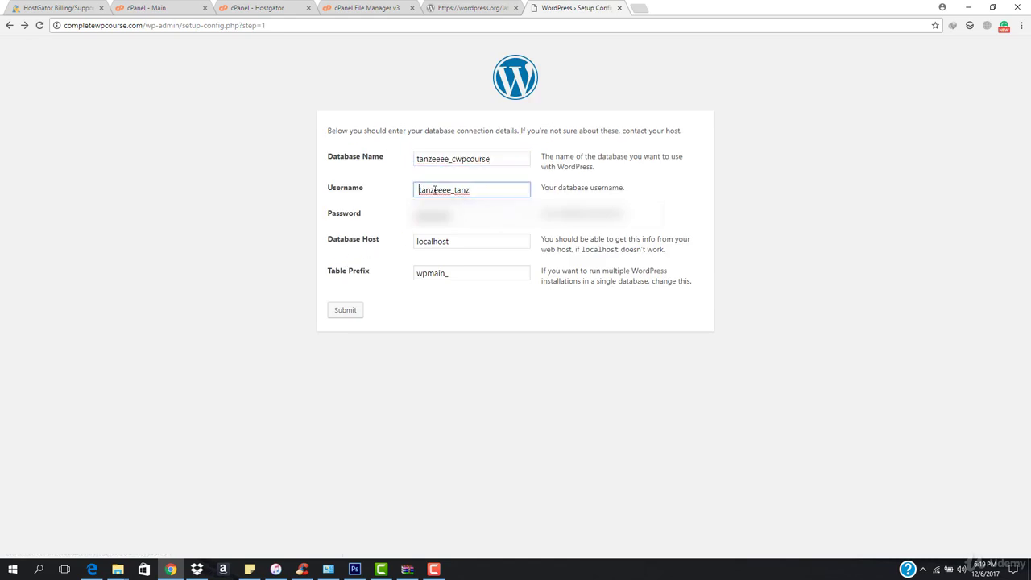
{"action": "key", "text": "Tab"}
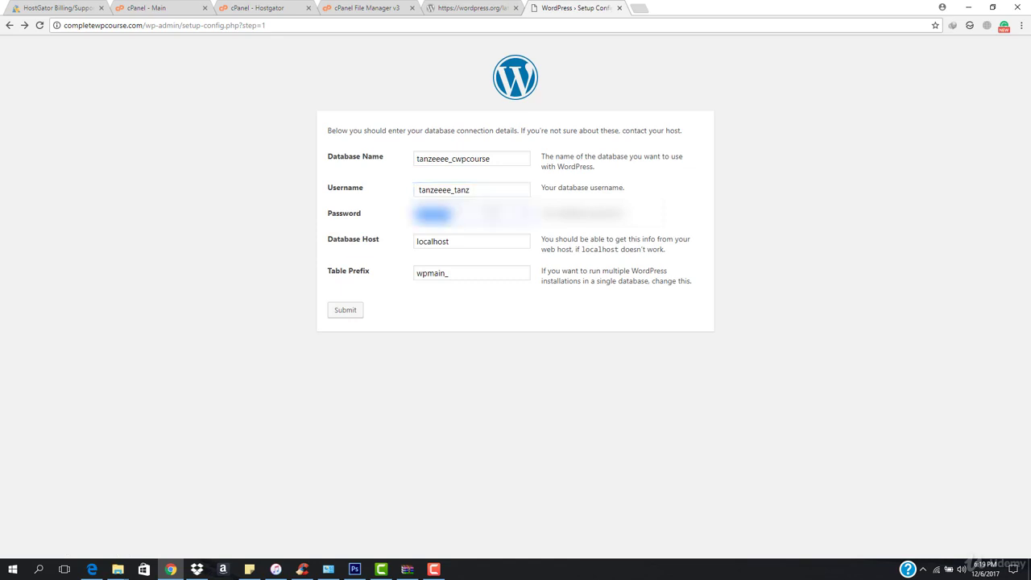
{"action": "key", "text": "ctrl+v"}
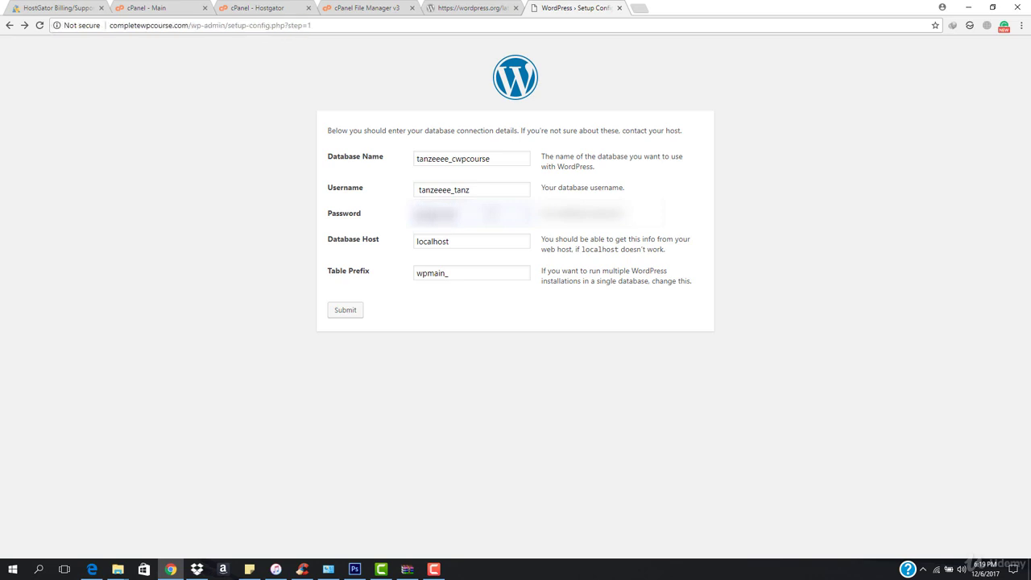
{"action": "left_click", "coordinate": [352, 314]}
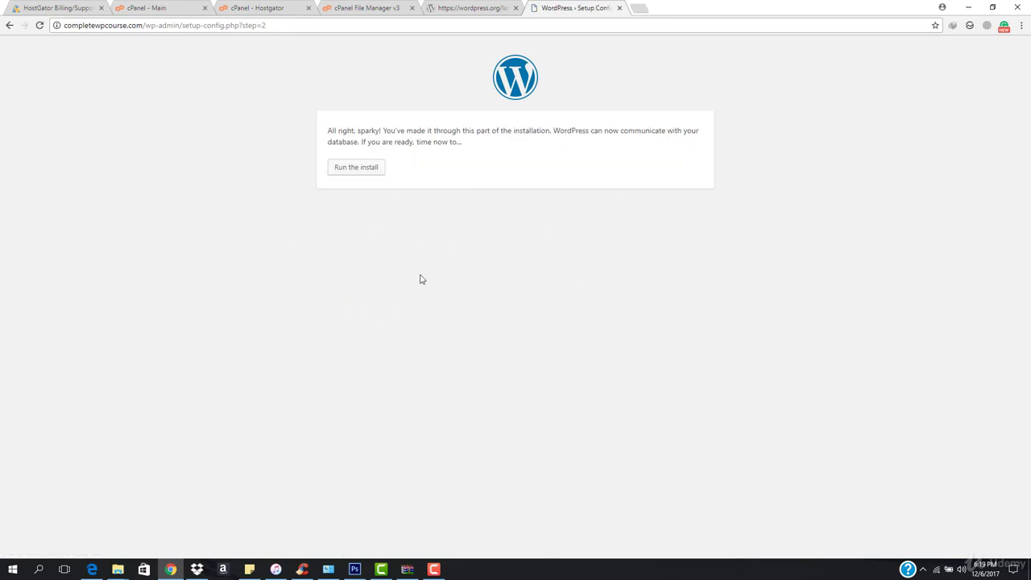
Step: Run the WordPress install to reach the site-information form, then return to cPanel
{"action": "left_click", "coordinate": [345, 169]}
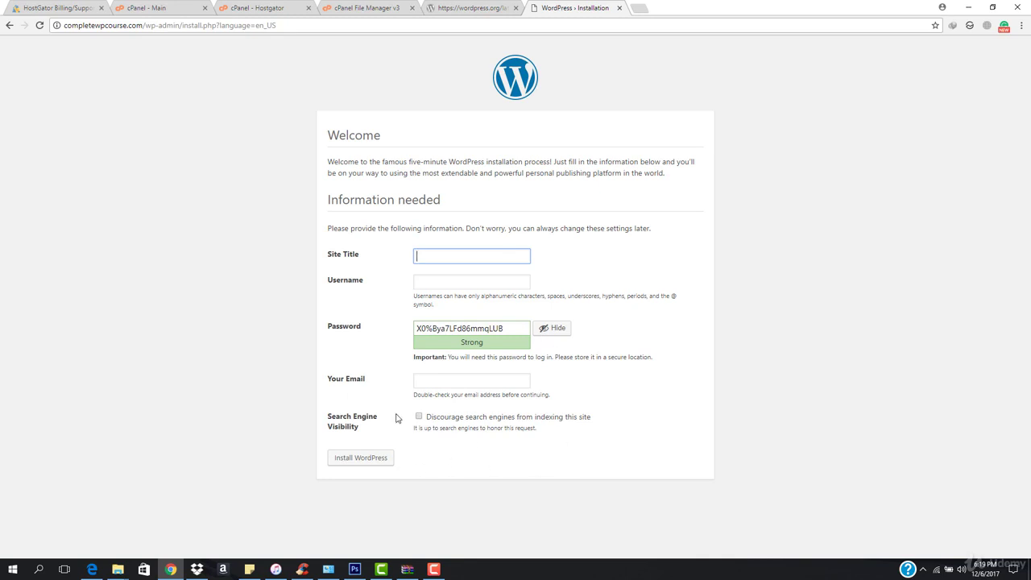
{"action": "left_click", "coordinate": [347, 8]}
Step: Open phpMyAdmin from the cPanel home page and view the still-empty tanzeeee_cwpcourse database
{"action": "left_click", "coordinate": [270, 7]}
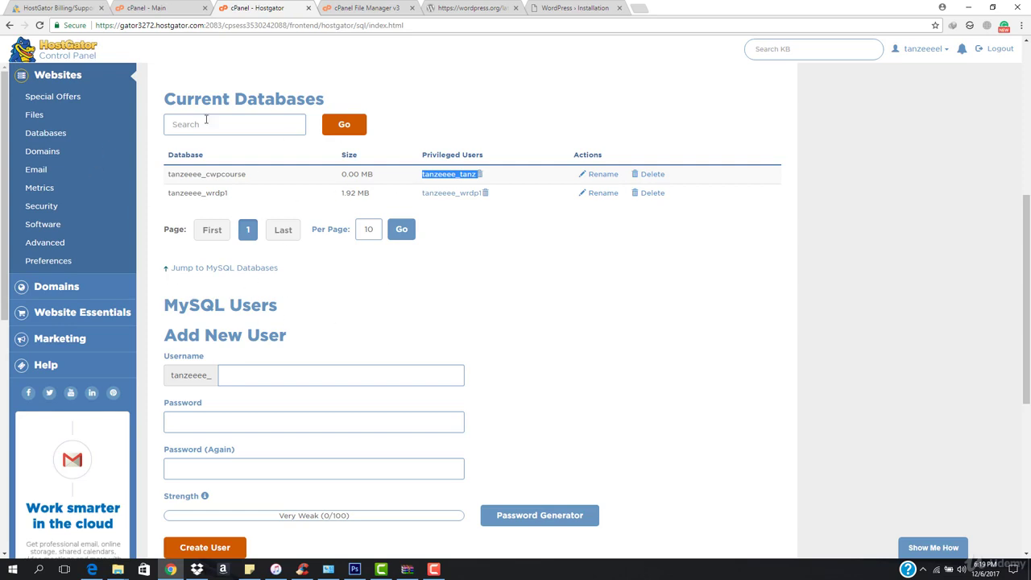
{"action": "left_click", "coordinate": [142, 7]}
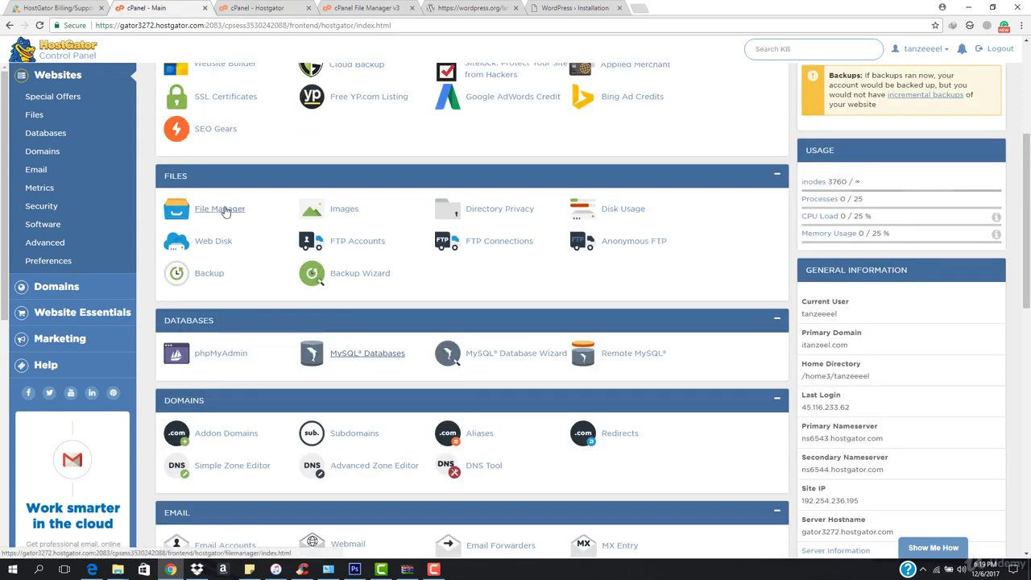
{"action": "left_click", "coordinate": [204, 352]}
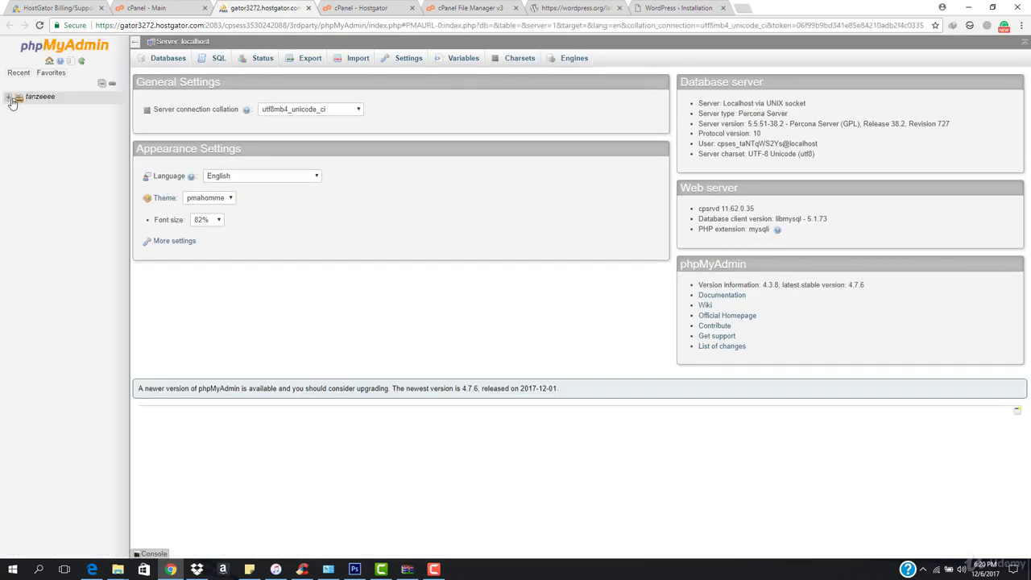
{"action": "left_click", "coordinate": [9, 97]}
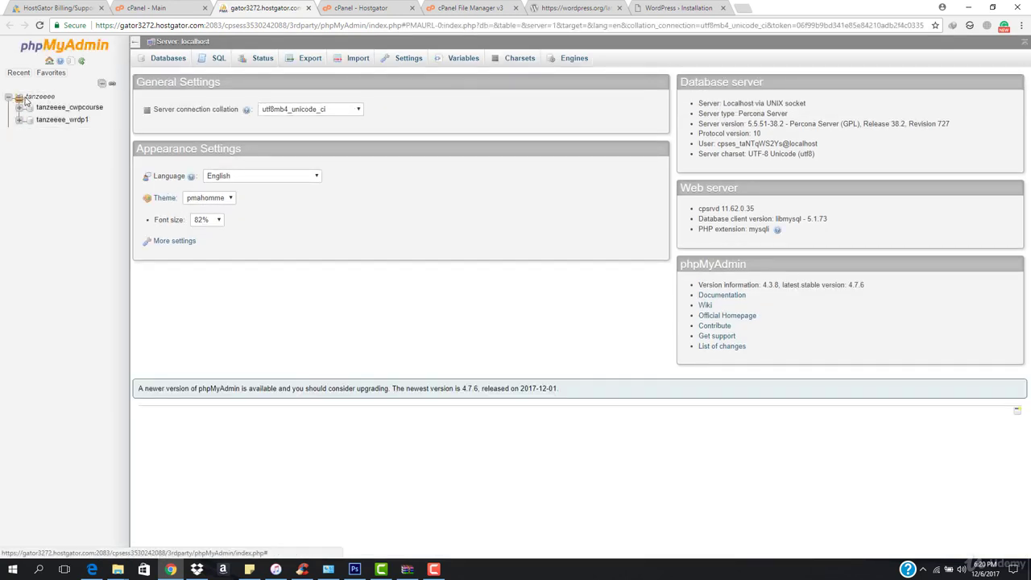
{"action": "left_click", "coordinate": [81, 109]}
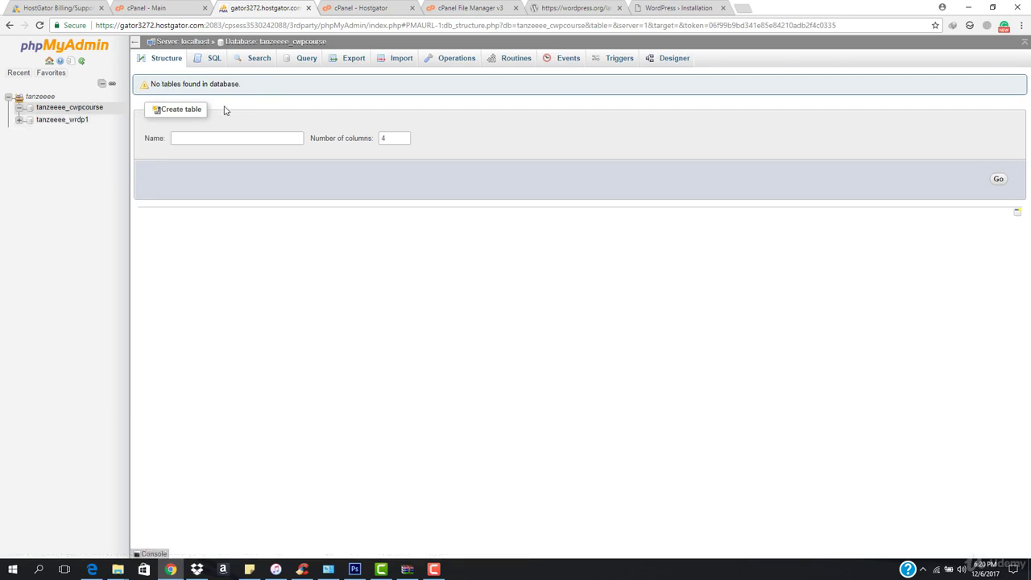
{"action": "left_click", "coordinate": [602, 8]}
Step: Enter the site title CompleteWPCourse and the admin username on the Welcome form
{"action": "left_click", "coordinate": [677, 8]}
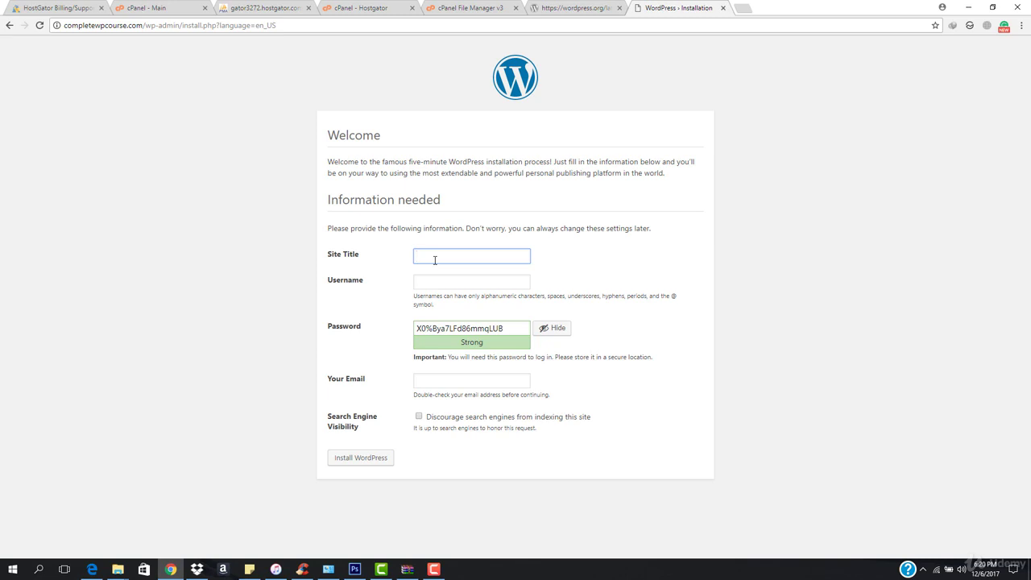
{"action": "type", "text": "CompleteWPCourse"}
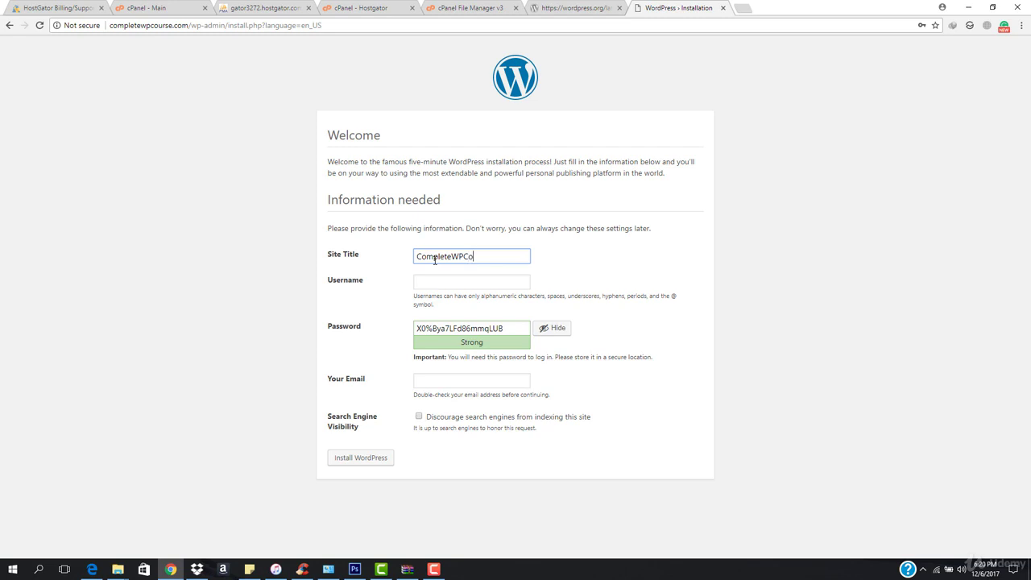
{"action": "left_click", "coordinate": [439, 285]}
{"action": "type", "text": "tanz"}
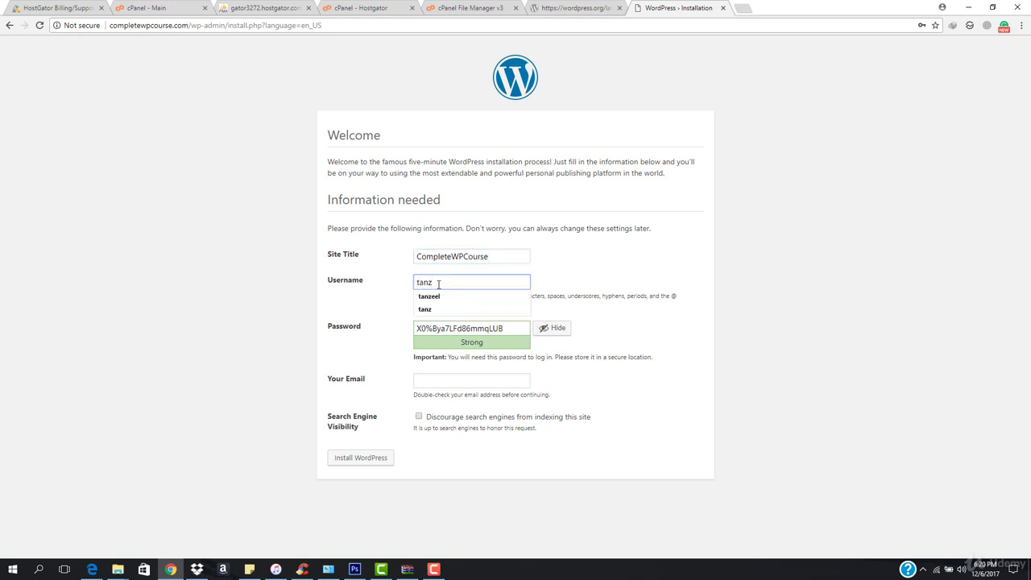
{"action": "type", "text": "eel"}
{"action": "key", "text": "Tab"}
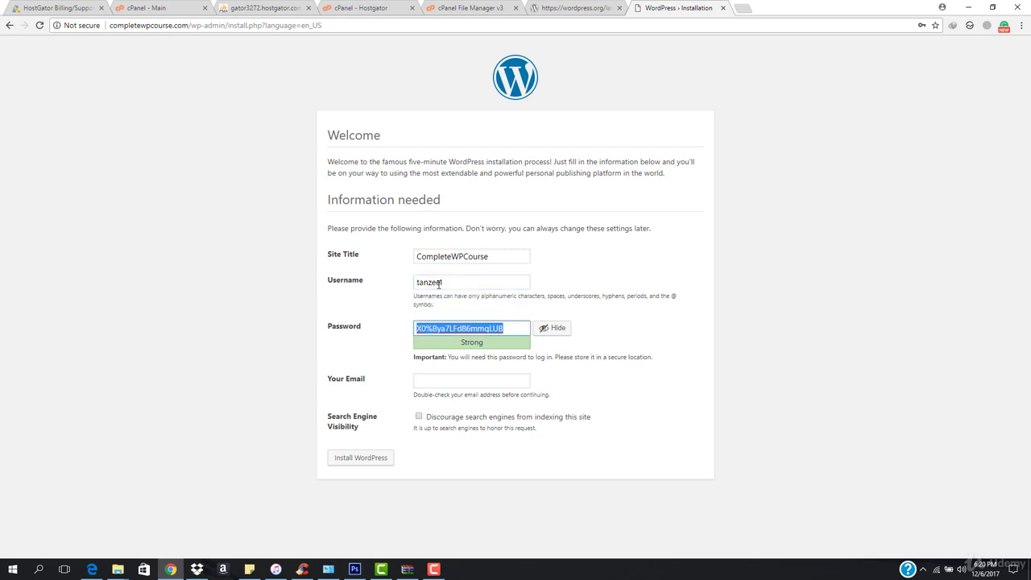
Step: Set the admin password, fill the admin e-mail from autofill, and install WordPress
{"action": "left_click", "coordinate": [555, 328]}
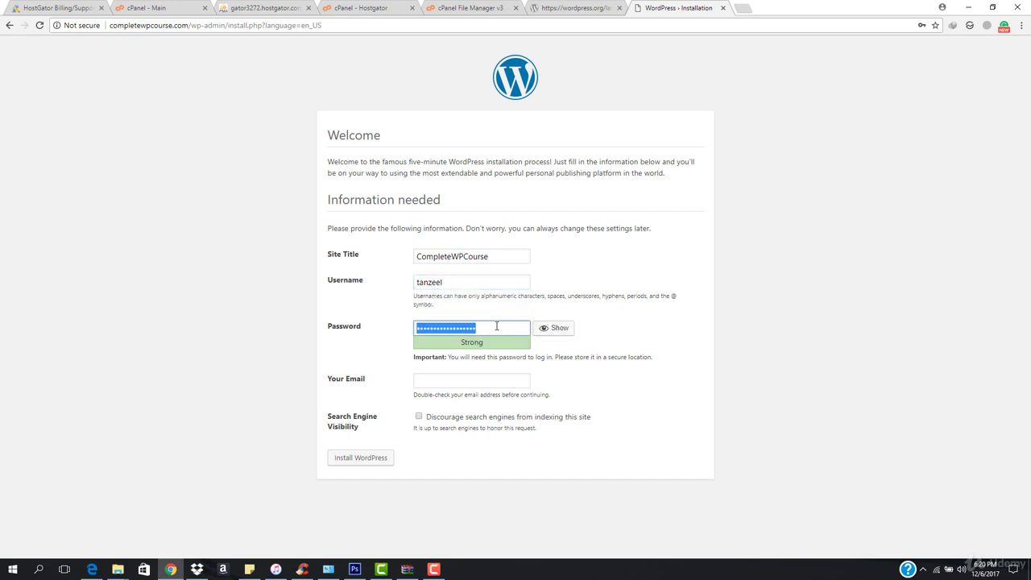
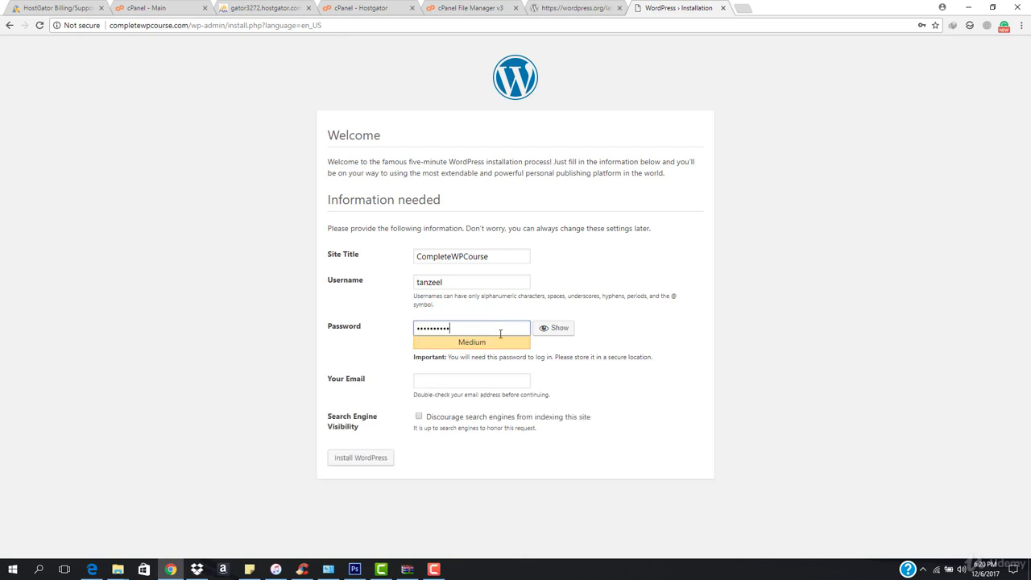
{"action": "key", "text": "ctrl+a"}
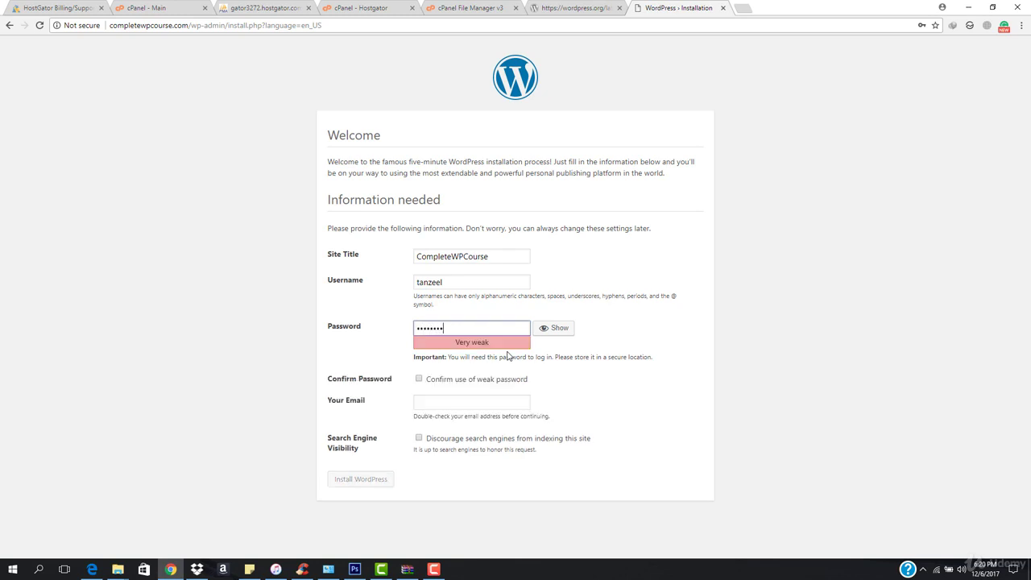
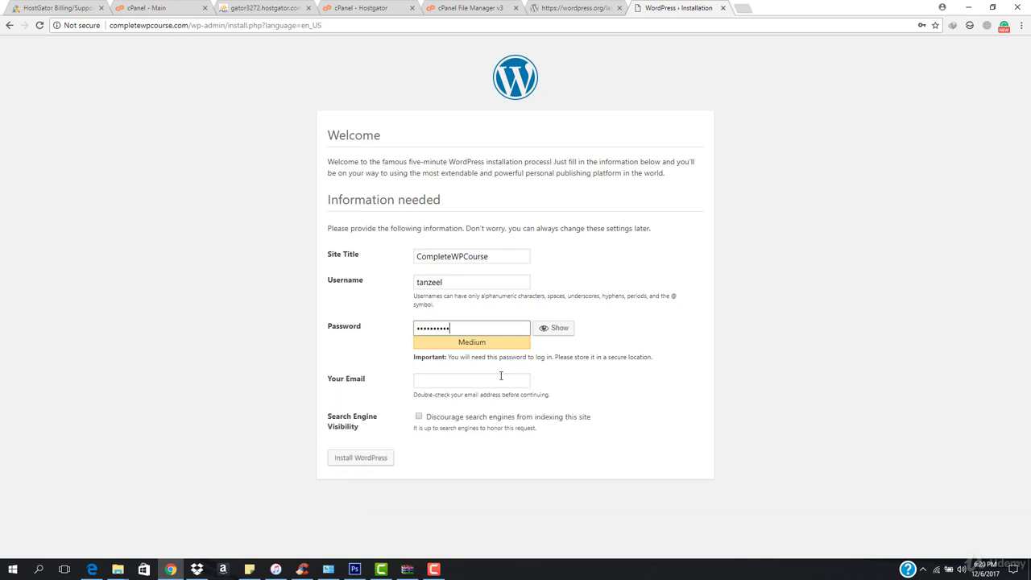
{"action": "left_click", "coordinate": [500, 379]}
{"action": "left_click", "coordinate": [487, 396]}
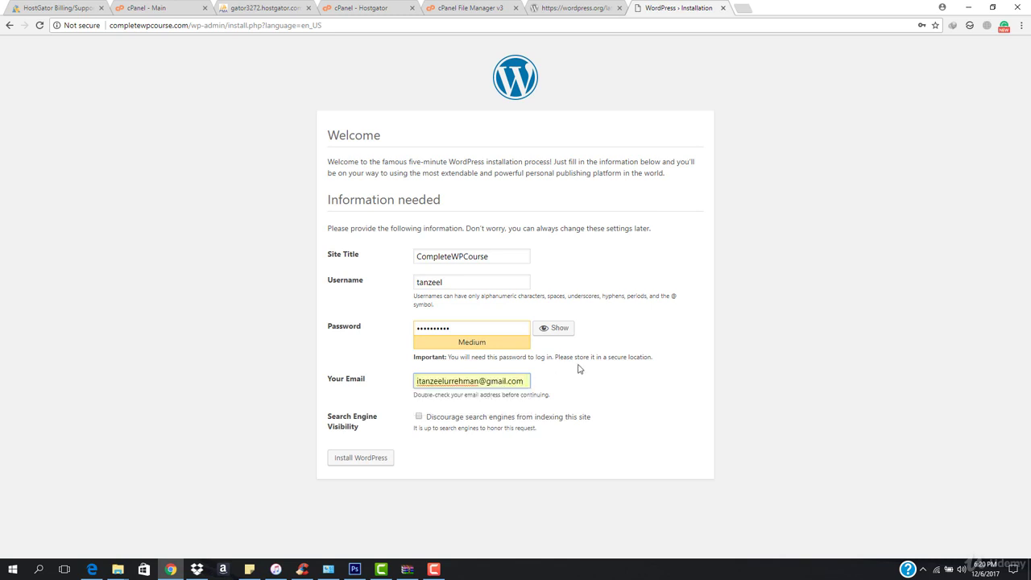
{"action": "left_click", "coordinate": [360, 459]}
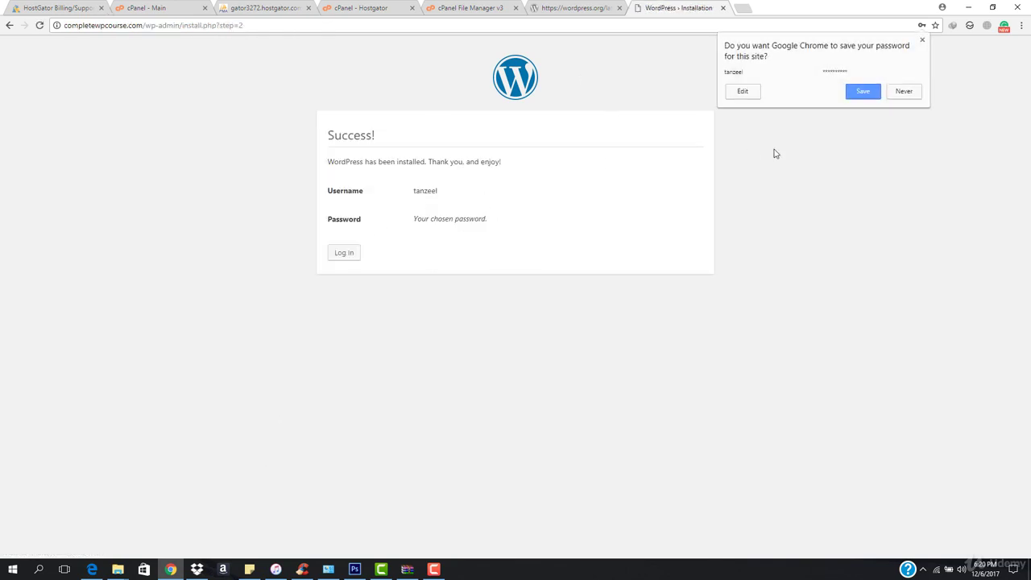
{"action": "left_click", "coordinate": [250, 7]}
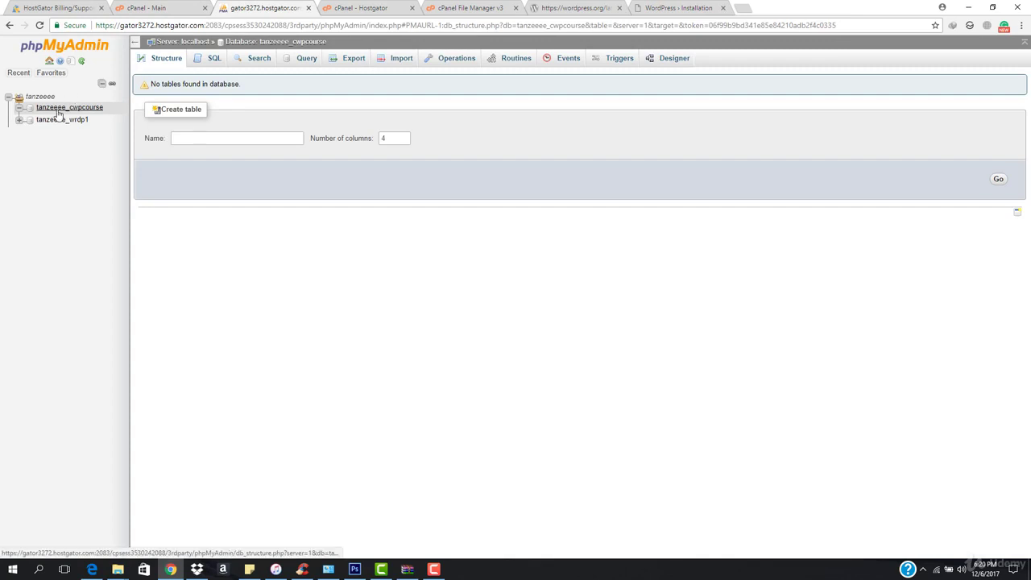
Step: Open cwpcourse in phpMyAdmin and browse the wpmain_options and wpmain_commentmeta tables
{"action": "left_click", "coordinate": [58, 113]}
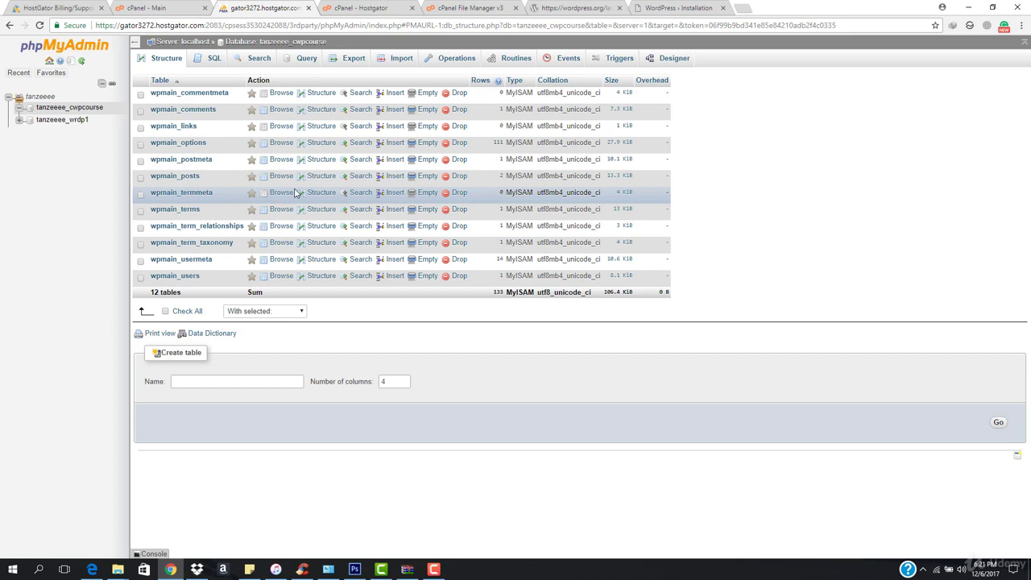
{"action": "left_click", "coordinate": [188, 145]}
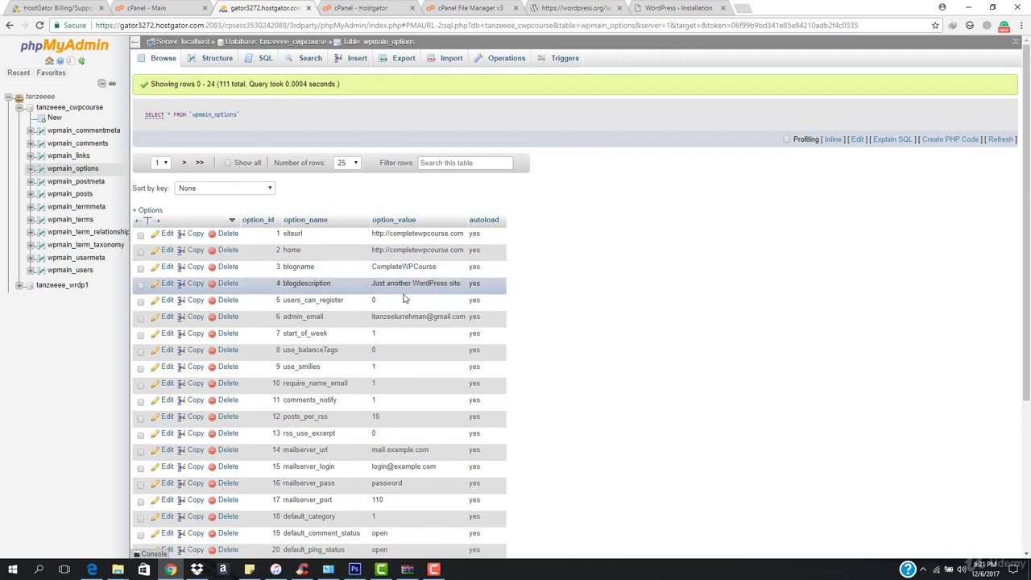
{"action": "scroll", "coordinate": [372, 307], "scroll_direction": "down", "scroll_amount": 1}
{"action": "scroll", "coordinate": [427, 298], "scroll_direction": "down", "scroll_amount": 2}
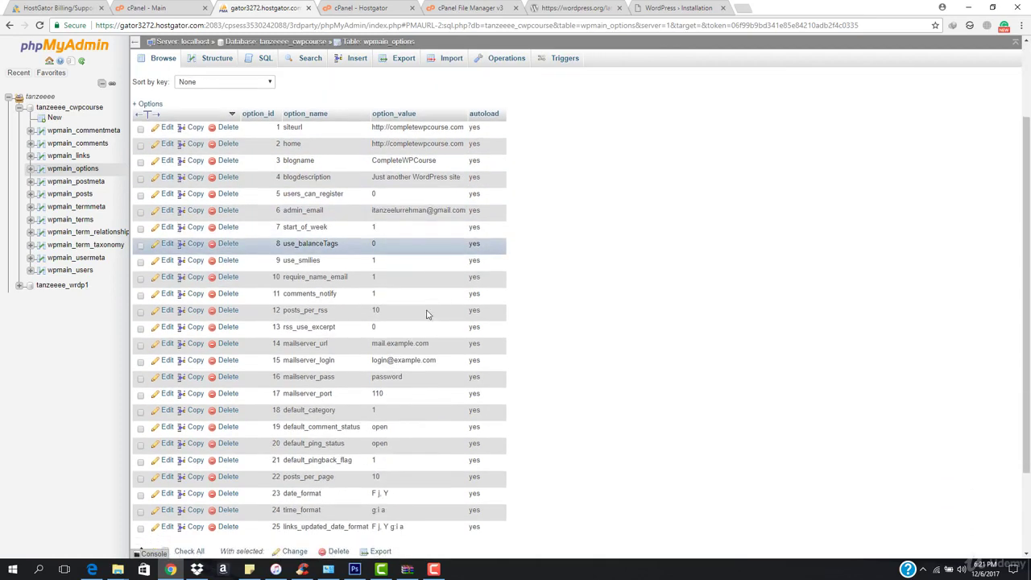
{"action": "scroll", "coordinate": [421, 346], "scroll_direction": "down", "scroll_amount": 2}
{"action": "scroll", "coordinate": [415, 400], "scroll_direction": "up", "scroll_amount": 5}
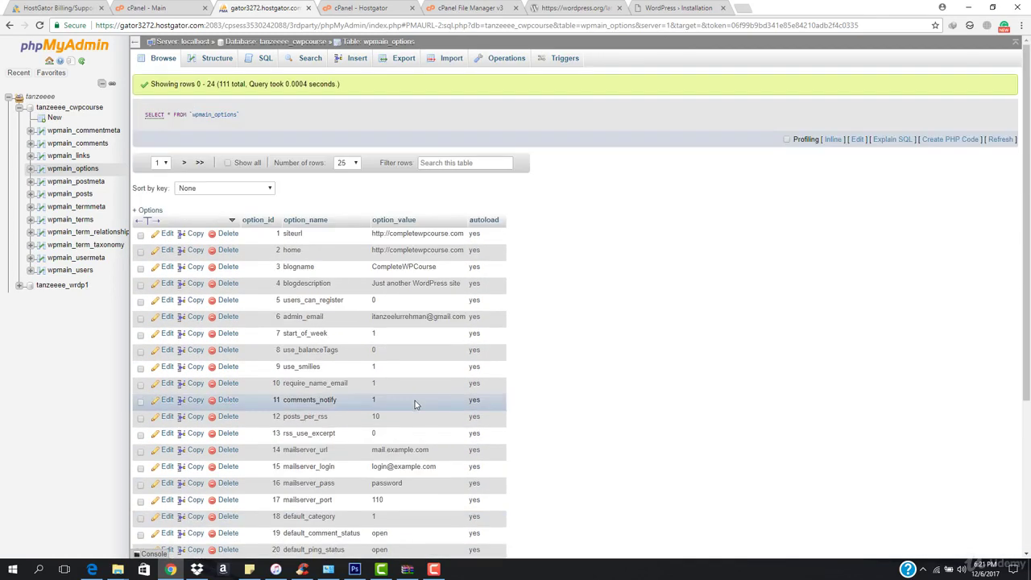
{"action": "left_click", "coordinate": [81, 169]}
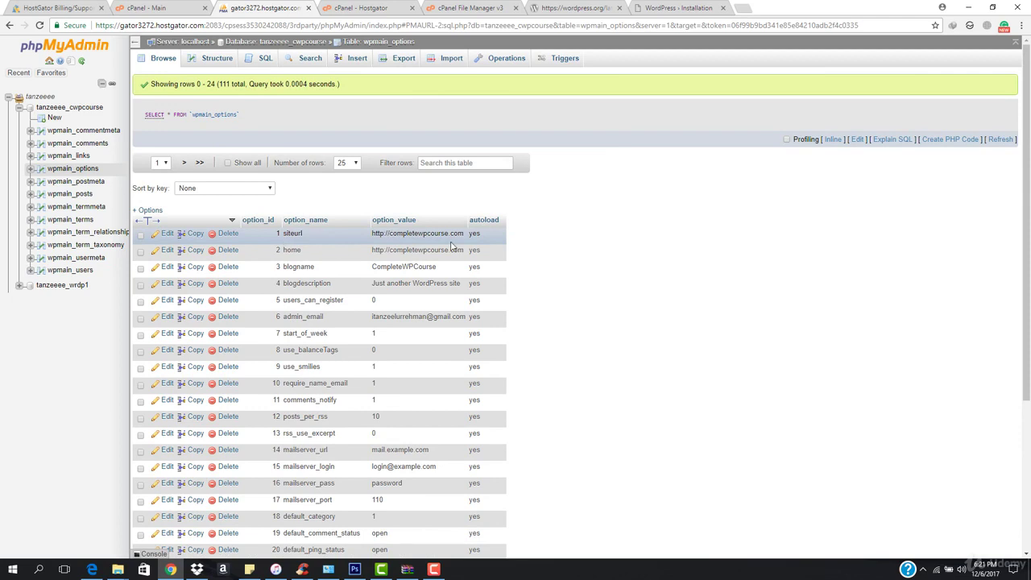
{"action": "left_click", "coordinate": [100, 132]}
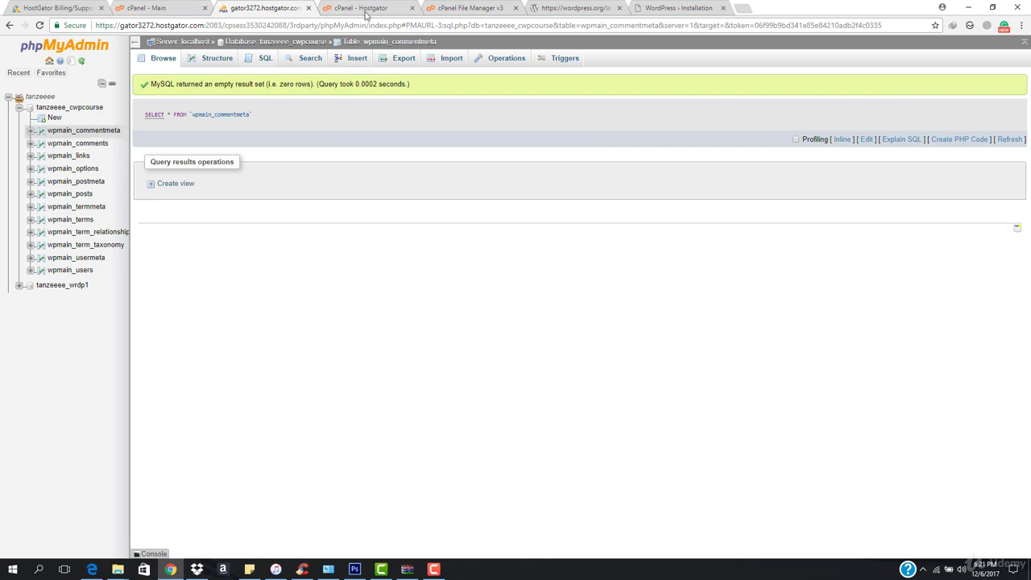
{"action": "left_click", "coordinate": [669, 9]}
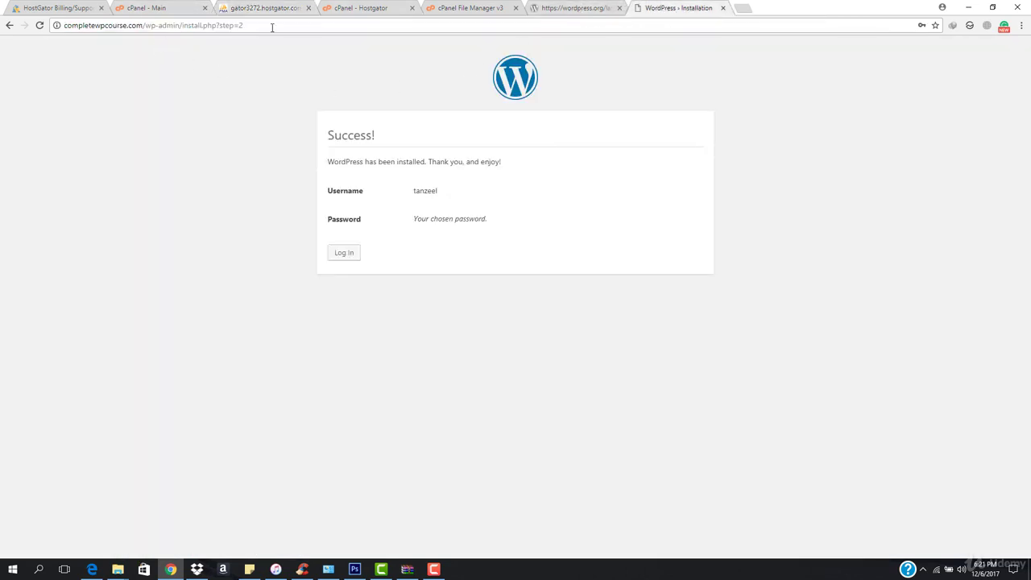
Step: Go to the site's login page, pick the saved admin username, and enter the password
{"action": "left_click_drag", "start_coordinate": [273, 27], "coordinate": [149, 37]}
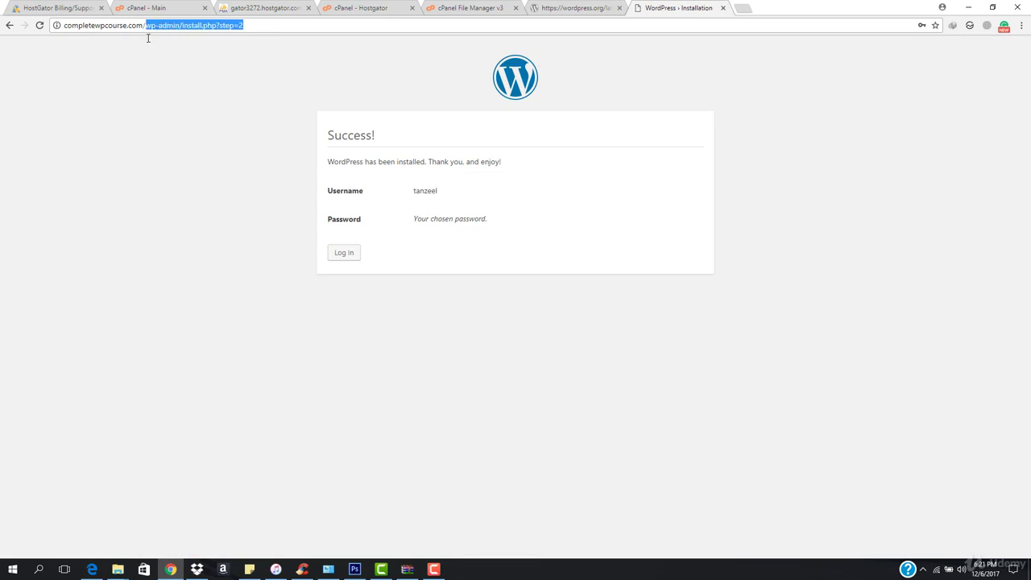
{"action": "left_click", "coordinate": [354, 256]}
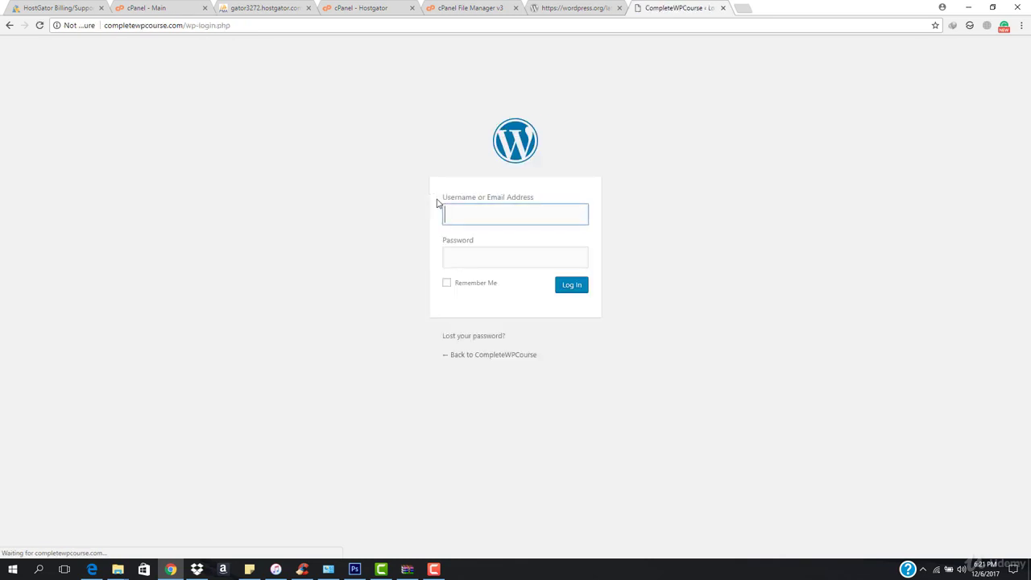
{"action": "left_click", "coordinate": [468, 215]}
{"action": "left_click", "coordinate": [476, 231]}
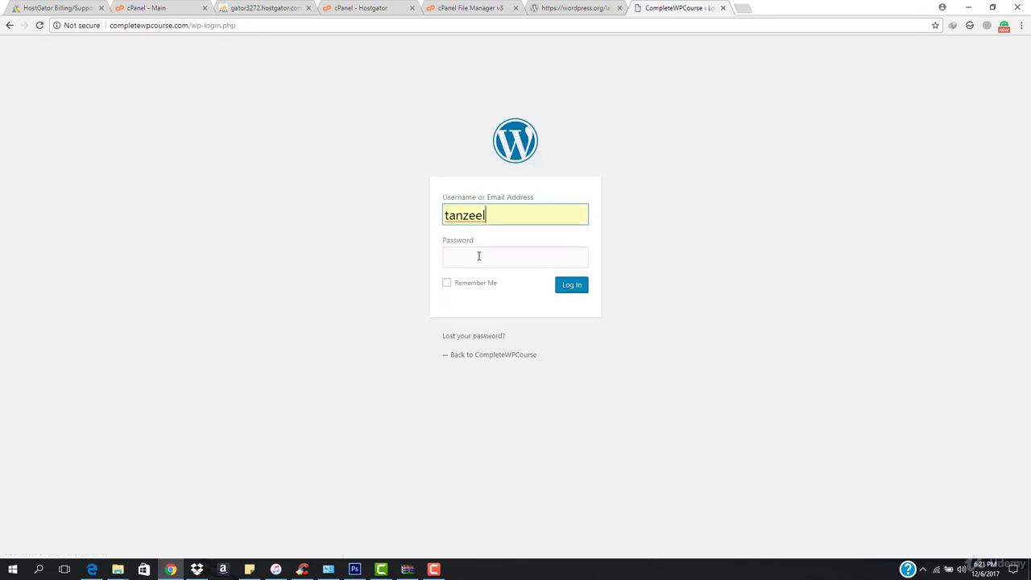
{"action": "left_click", "coordinate": [479, 257]}
{"action": "type", "text": "•••••"}
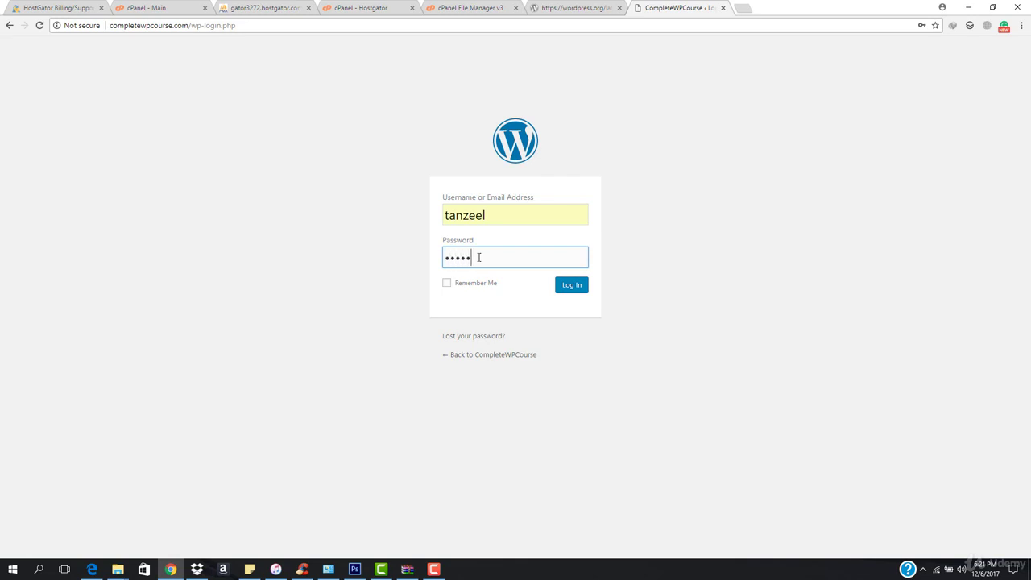
{"action": "type", "text": "•••"}
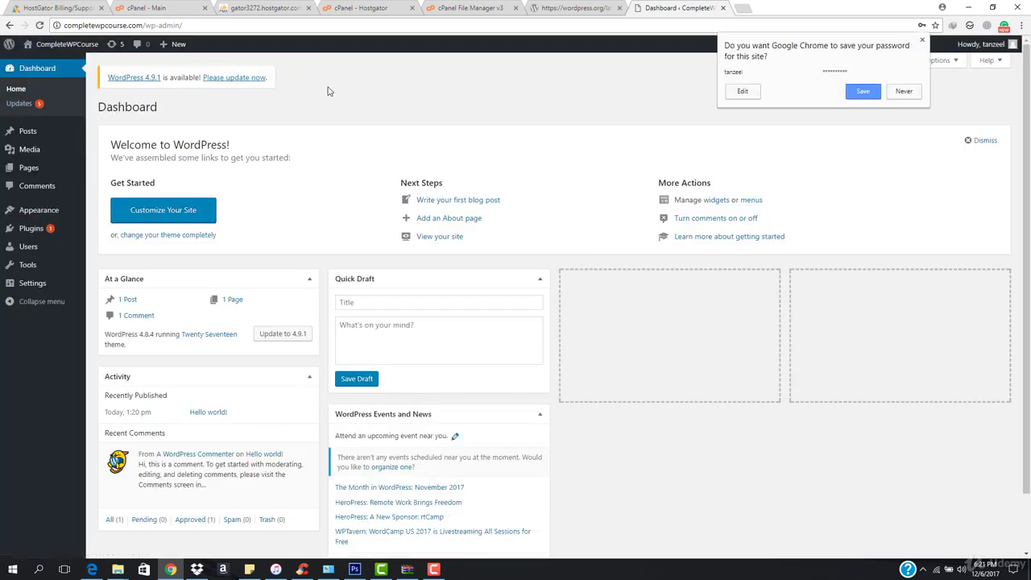
Step: Run the WordPress update to 4.9.1 from the Dashboard notice and review the welcome page
{"action": "left_click", "coordinate": [234, 78]}
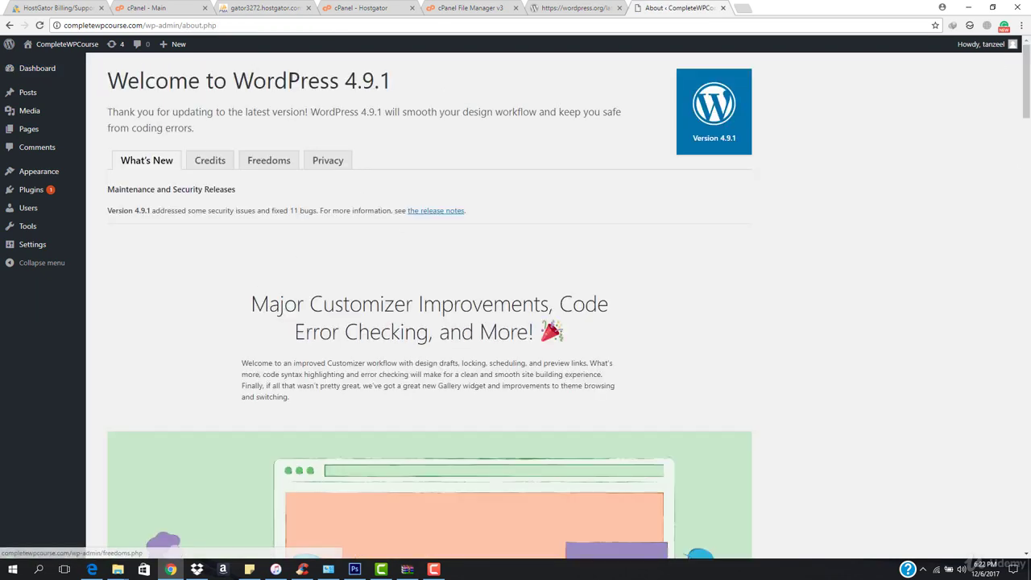
{"action": "scroll", "coordinate": [334, 272], "scroll_direction": "down", "scroll_amount": 5}
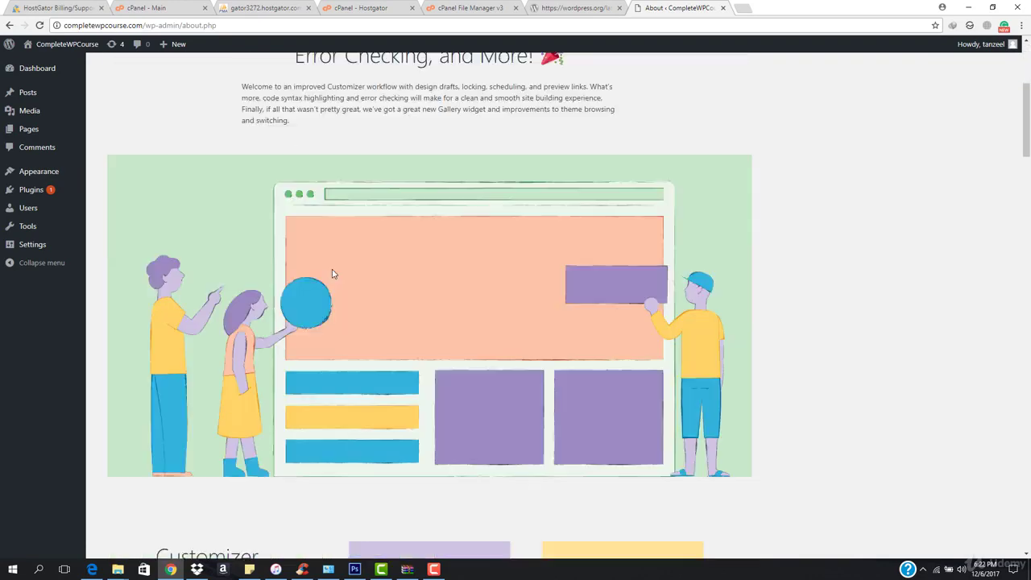
{"action": "scroll", "coordinate": [362, 362], "scroll_direction": "up", "scroll_amount": 5}
Step: Visit the live CompleteWPCourse site and browse the Hello world! post and sidebar widgets
{"action": "mouse_move", "coordinate": [64, 44]}
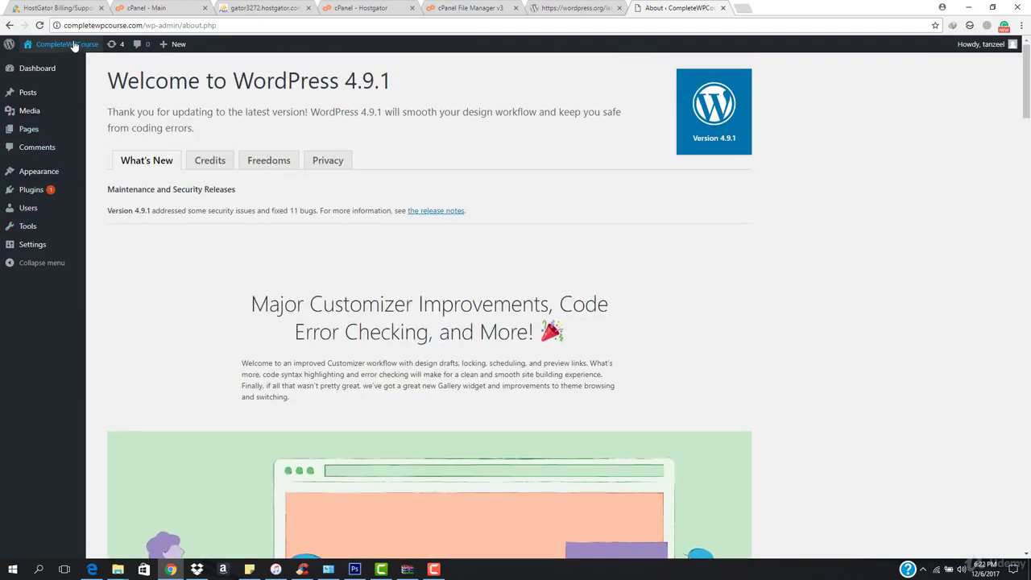
{"action": "left_click", "coordinate": [41, 64]}
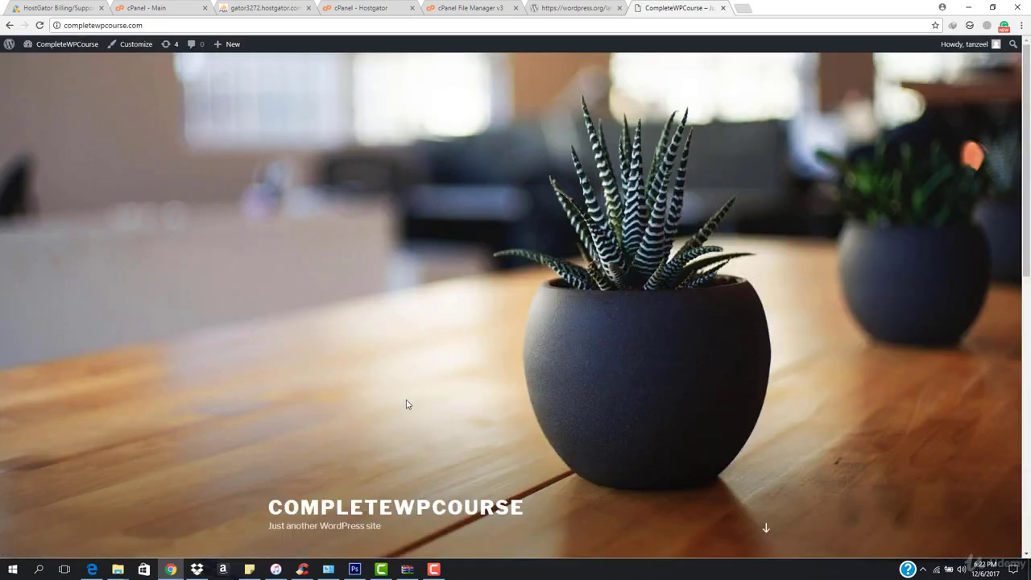
{"action": "scroll", "coordinate": [407, 403], "scroll_direction": "down", "scroll_amount": 10}
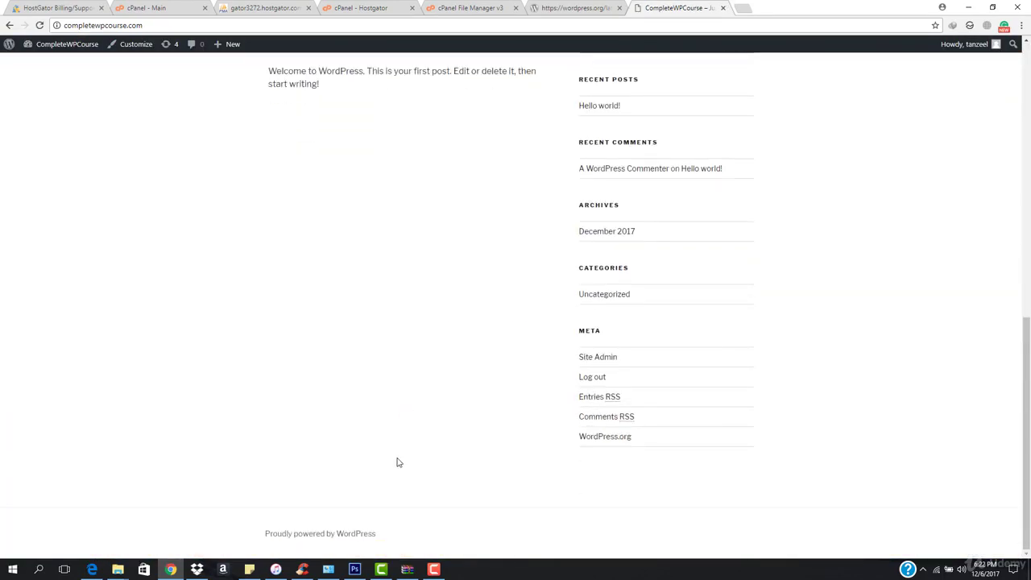
{"action": "scroll", "coordinate": [396, 461], "scroll_direction": "up", "scroll_amount": 10}
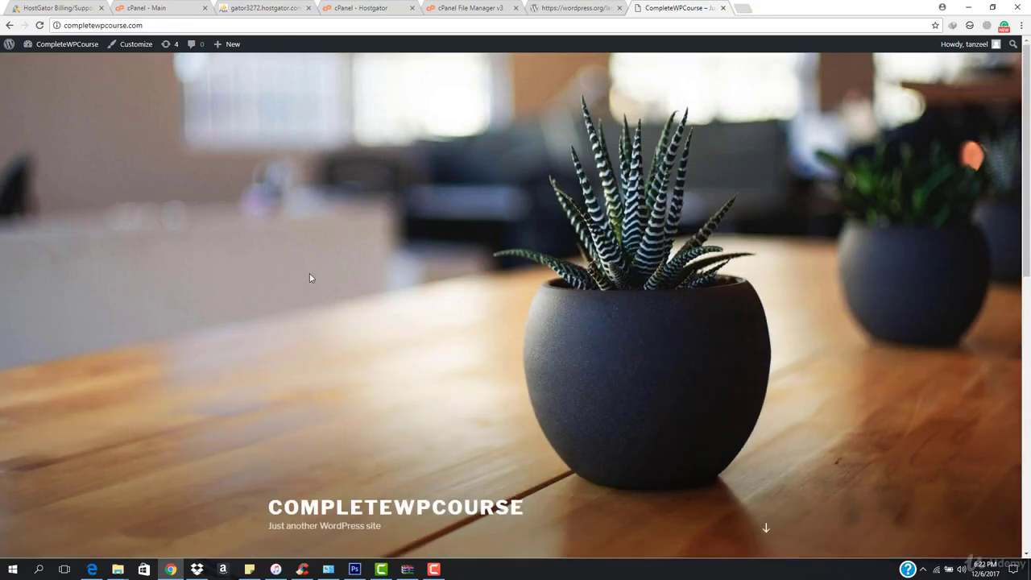
{"action": "left_click_drag", "start_coordinate": [1028, 177], "coordinate": [1028, 347]}
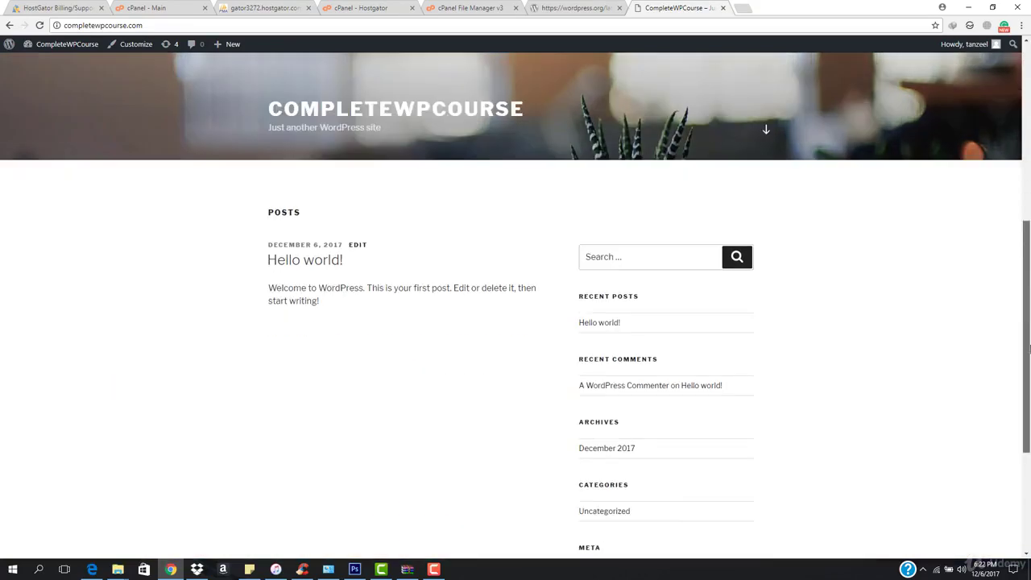
{"action": "scroll", "coordinate": [459, 302], "scroll_direction": "up", "scroll_amount": 5}
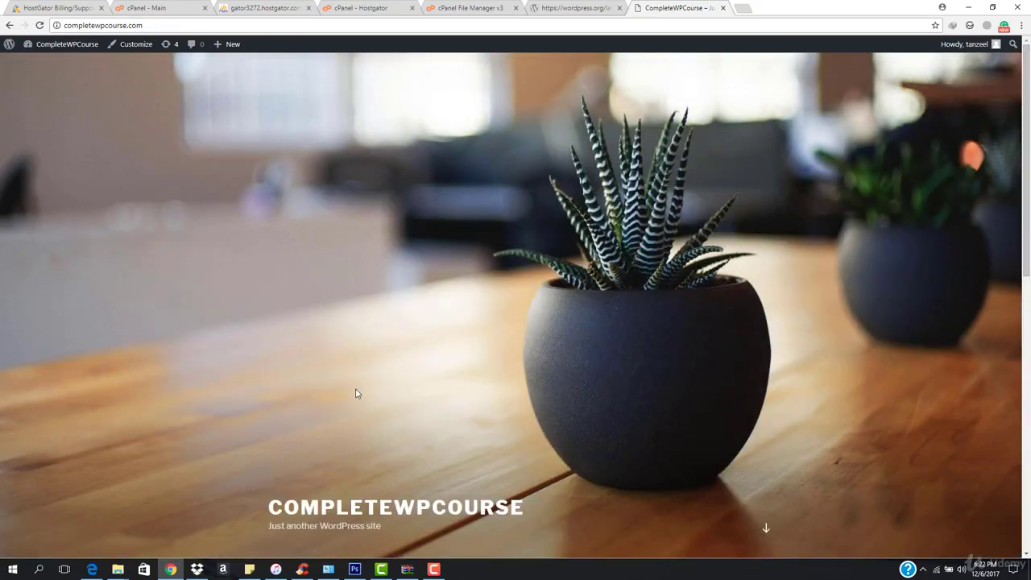
{"action": "scroll", "coordinate": [355, 393], "scroll_direction": "down", "scroll_amount": 5}
{"action": "scroll", "coordinate": [355, 390], "scroll_direction": "up", "scroll_amount": 5}
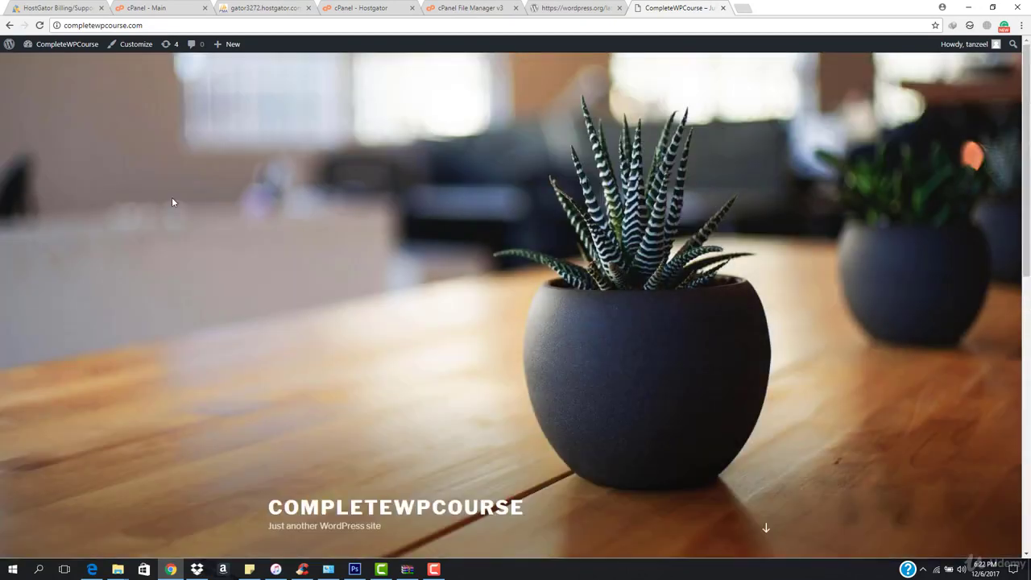